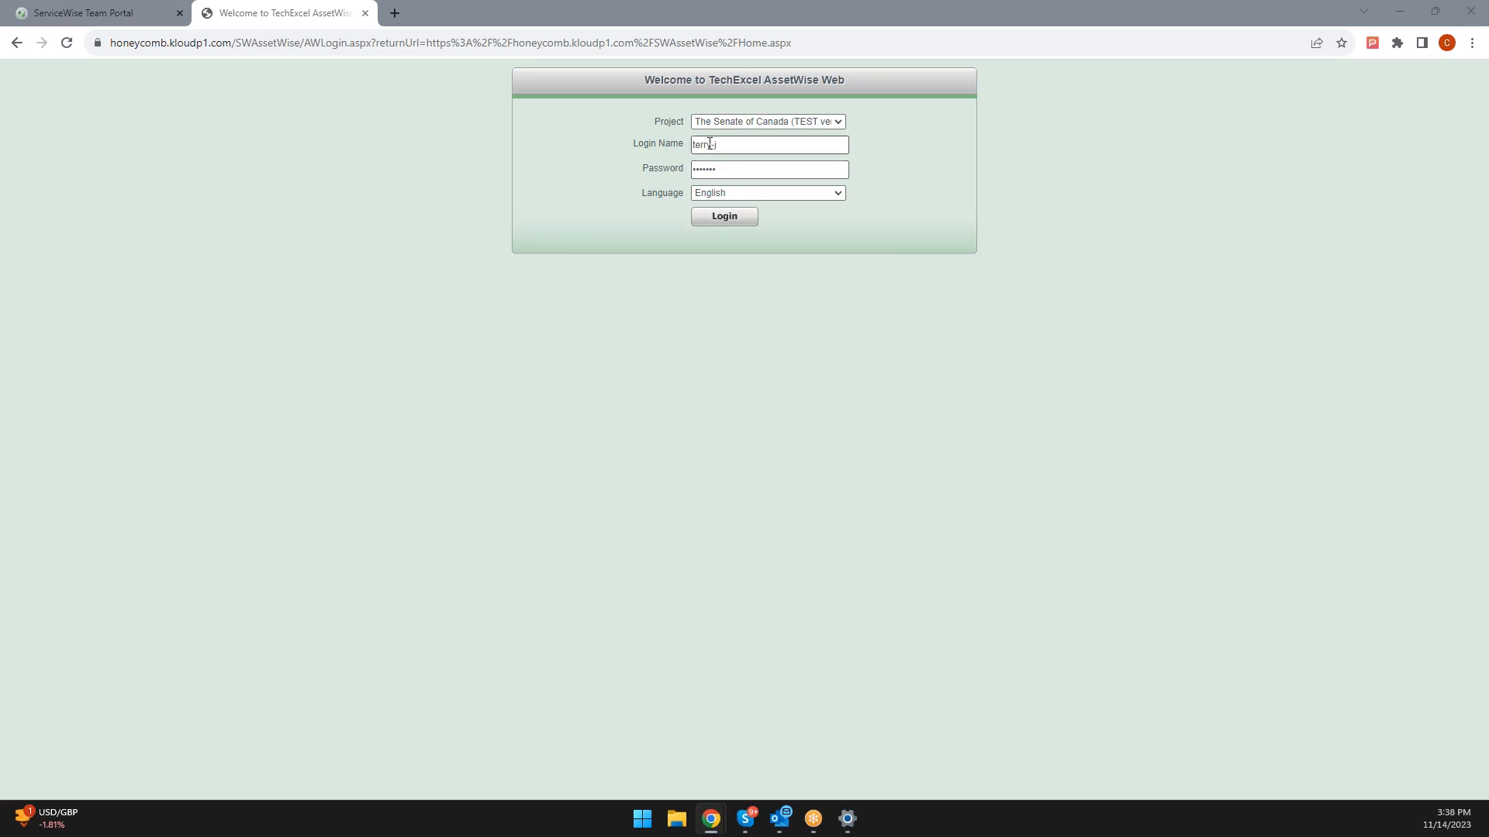
# Step: Log in to The Senate of Canada (TEST version) project with the filled-in credentials and English as the language
pyautogui.click(710, 225)
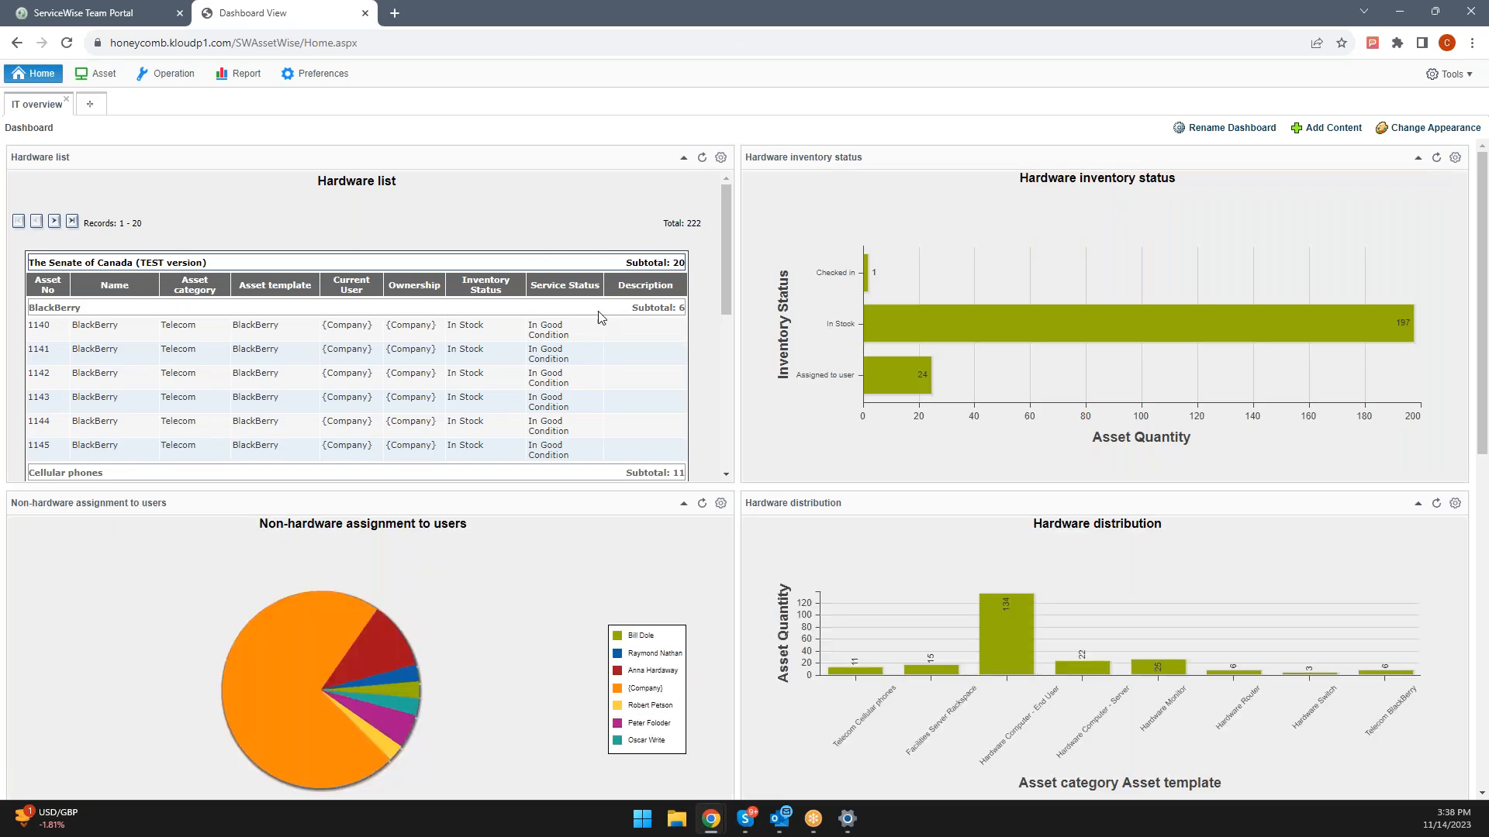
# Step: Review the hardware and non-hardware lists and charts on the IT overview dashboard
pyautogui.scroll(-3, 594, 335)
pyautogui.scroll(3, 593, 335)
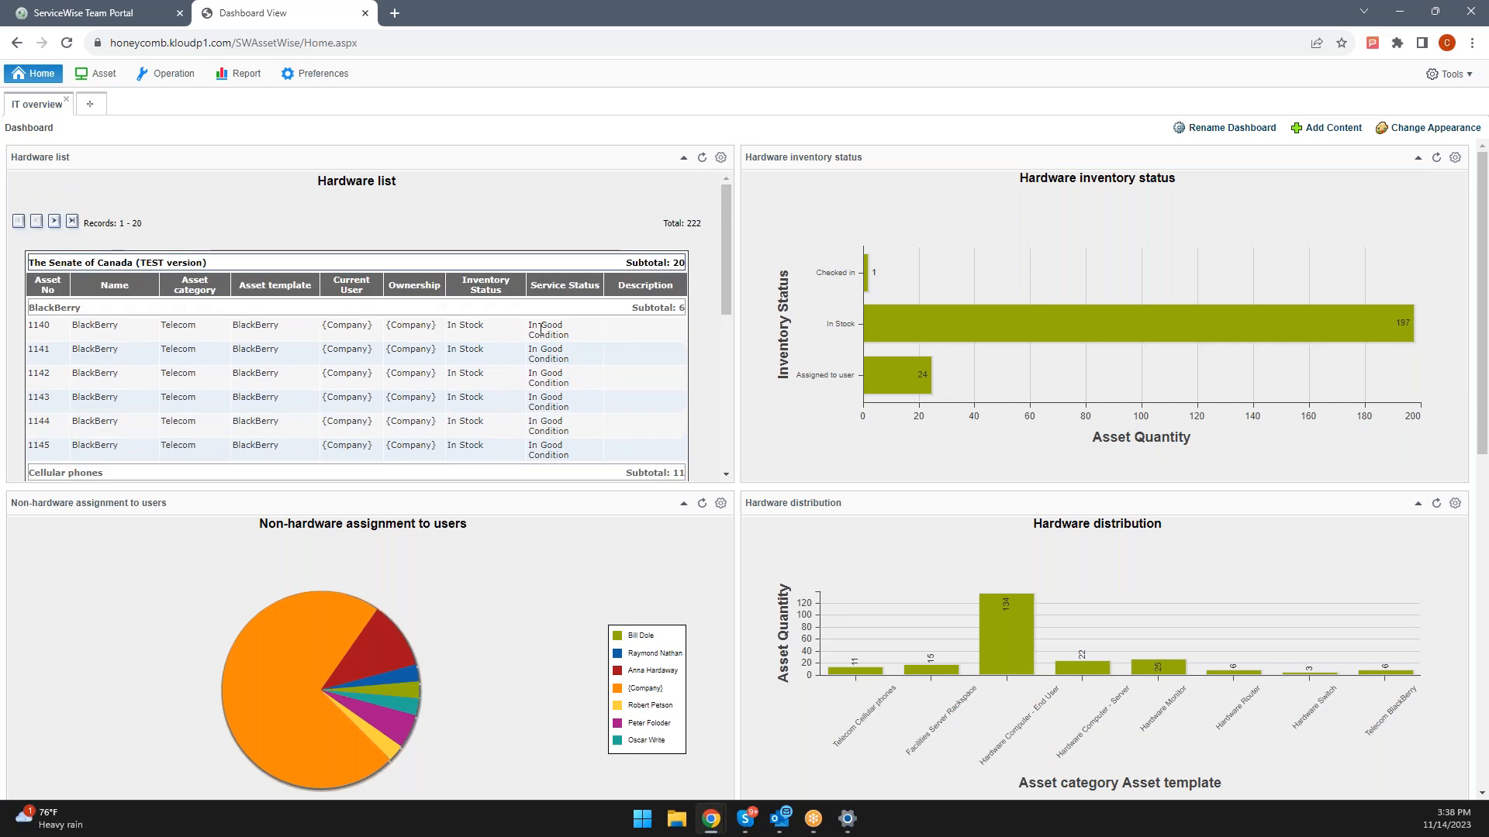
pyautogui.scroll(-1, 540, 329)
pyautogui.scroll(-1, 540, 329)
pyautogui.scroll(3, 725, 348)
pyautogui.scroll(-5, 675, 530)
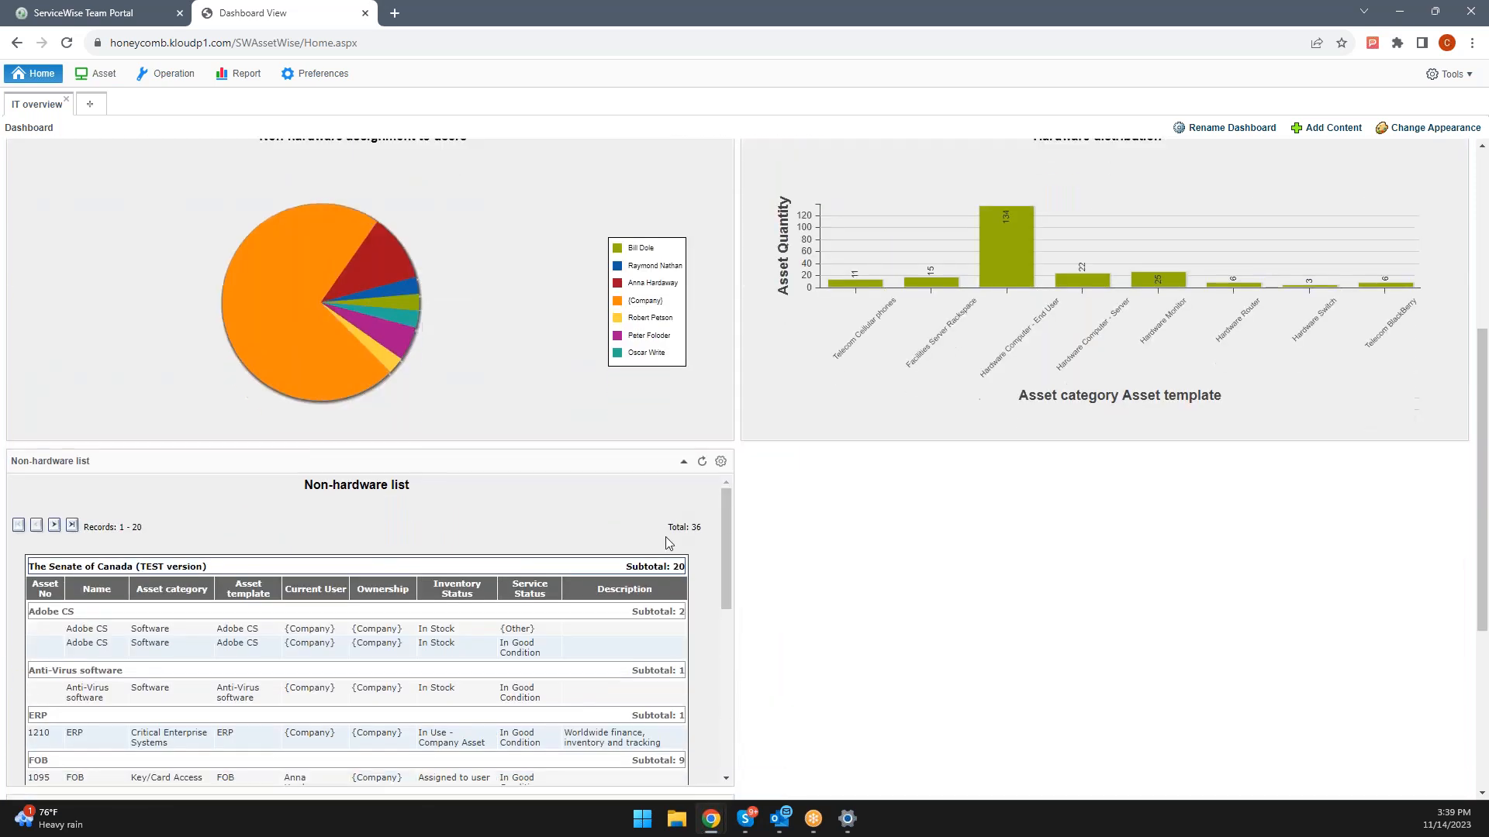
pyautogui.scroll(3, 670, 543)
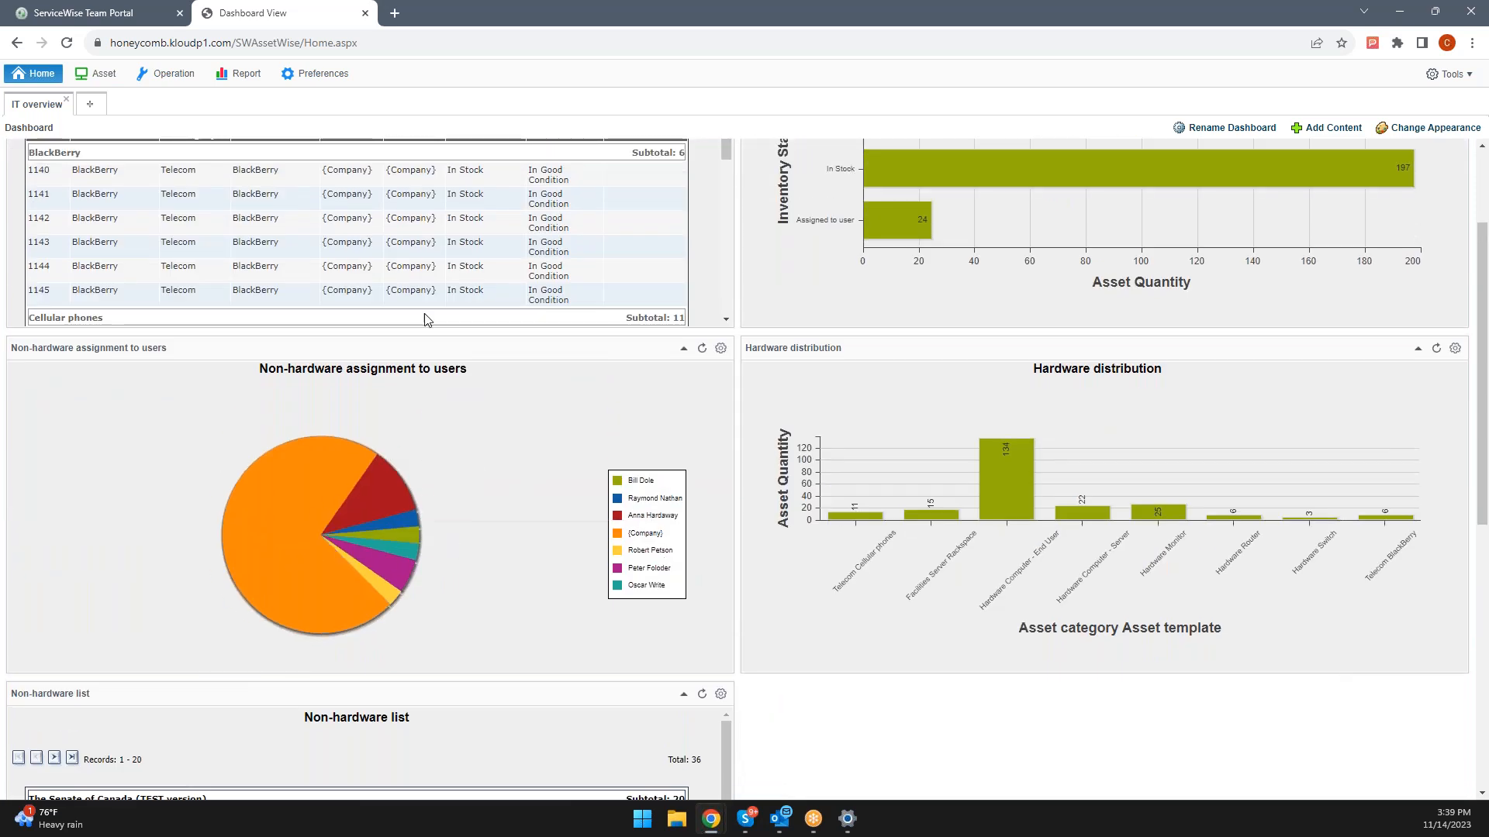
pyautogui.scroll(-5, 450, 465)
pyautogui.scroll(-3, 476, 538)
pyautogui.scroll(4, 476, 538)
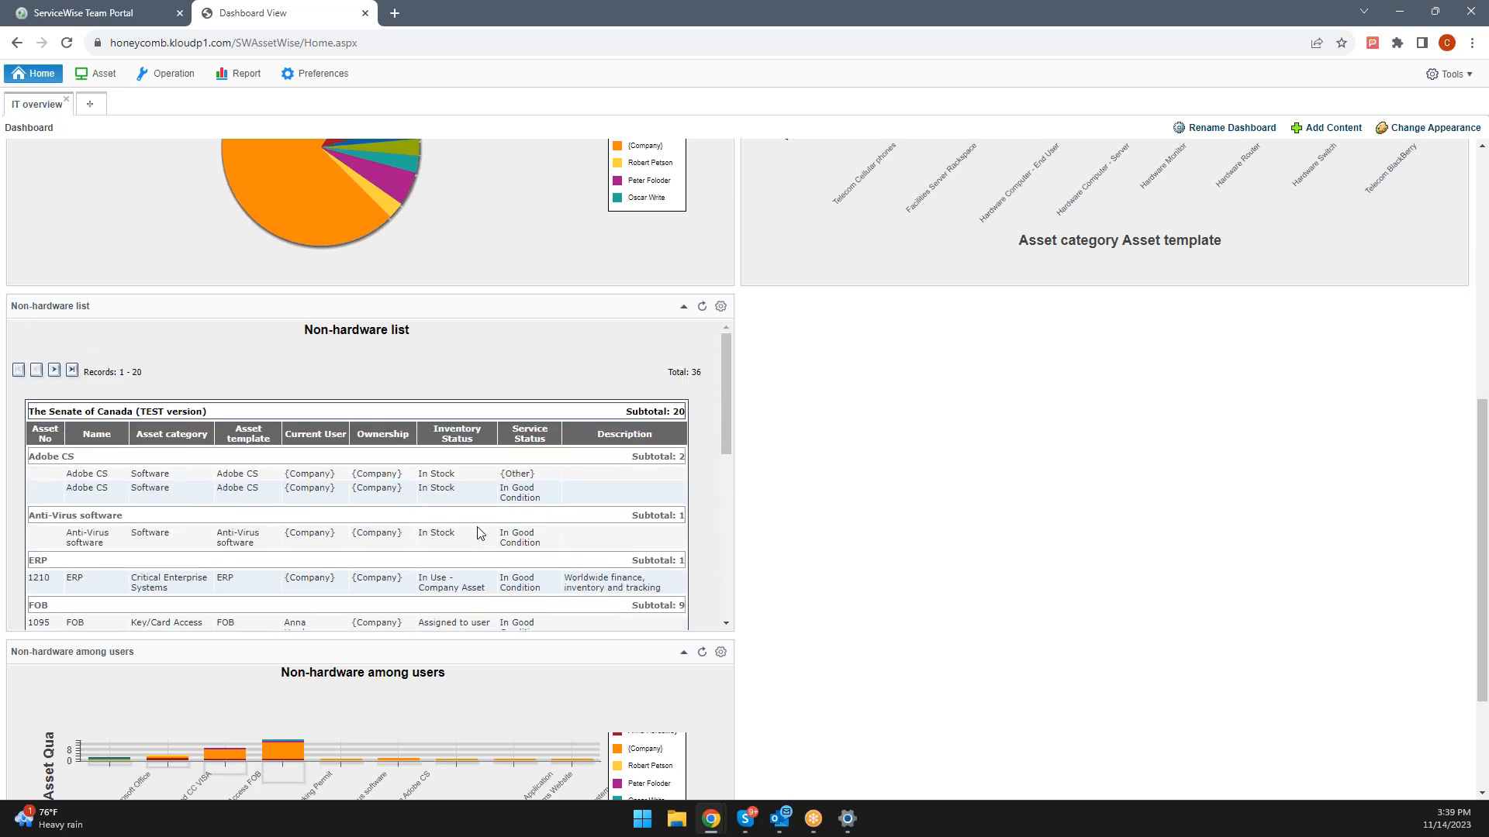
pyautogui.scroll(4, 477, 473)
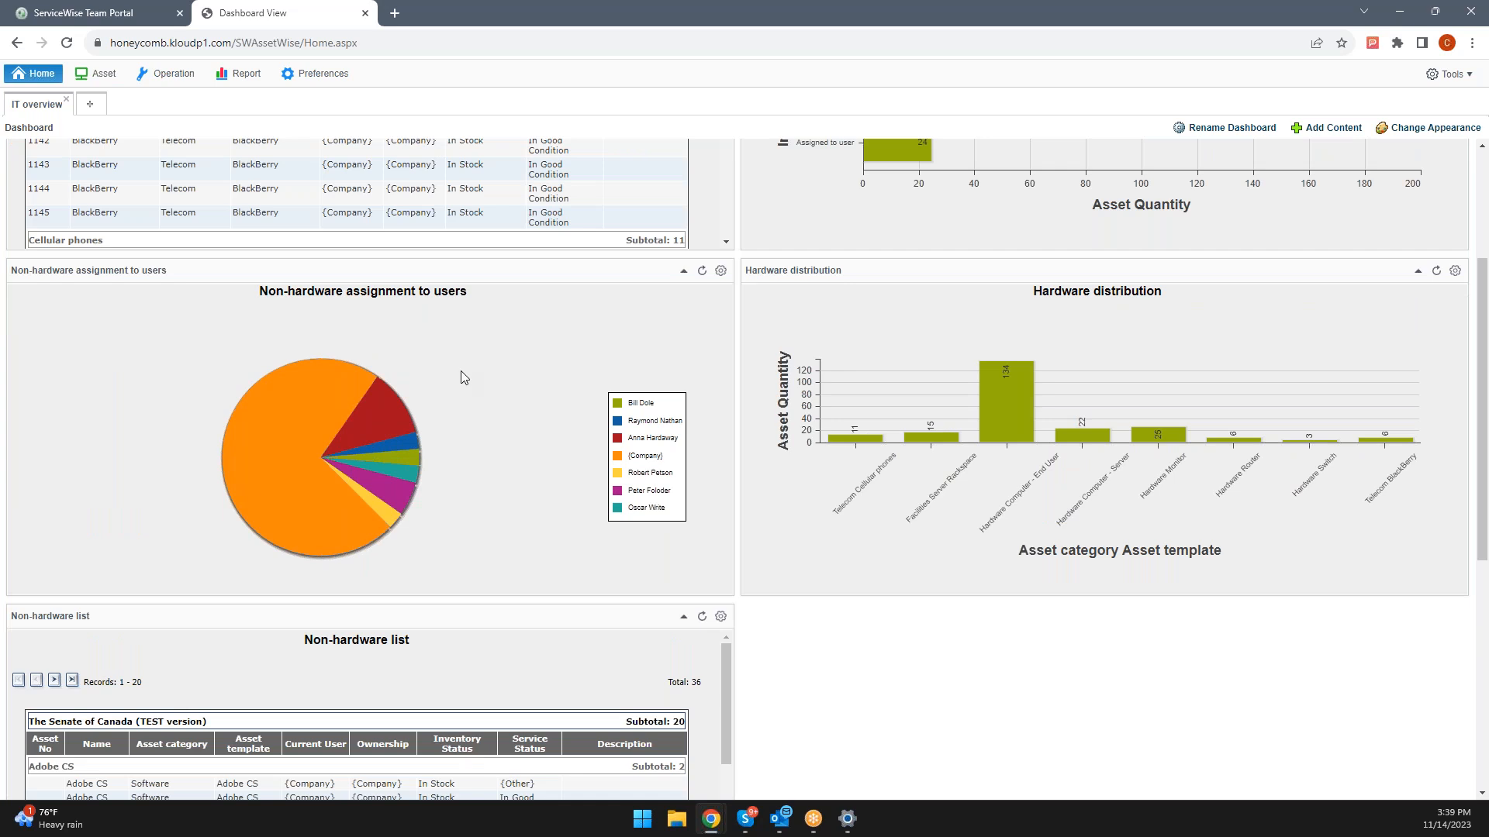
# Step: Browse the asset catalog's Critical Enterprise Systems, Document, Company Issued CC, Facilities, Hardware and Network - Hardware categories, ending on All Asset Categories
pyautogui.click(109, 75)
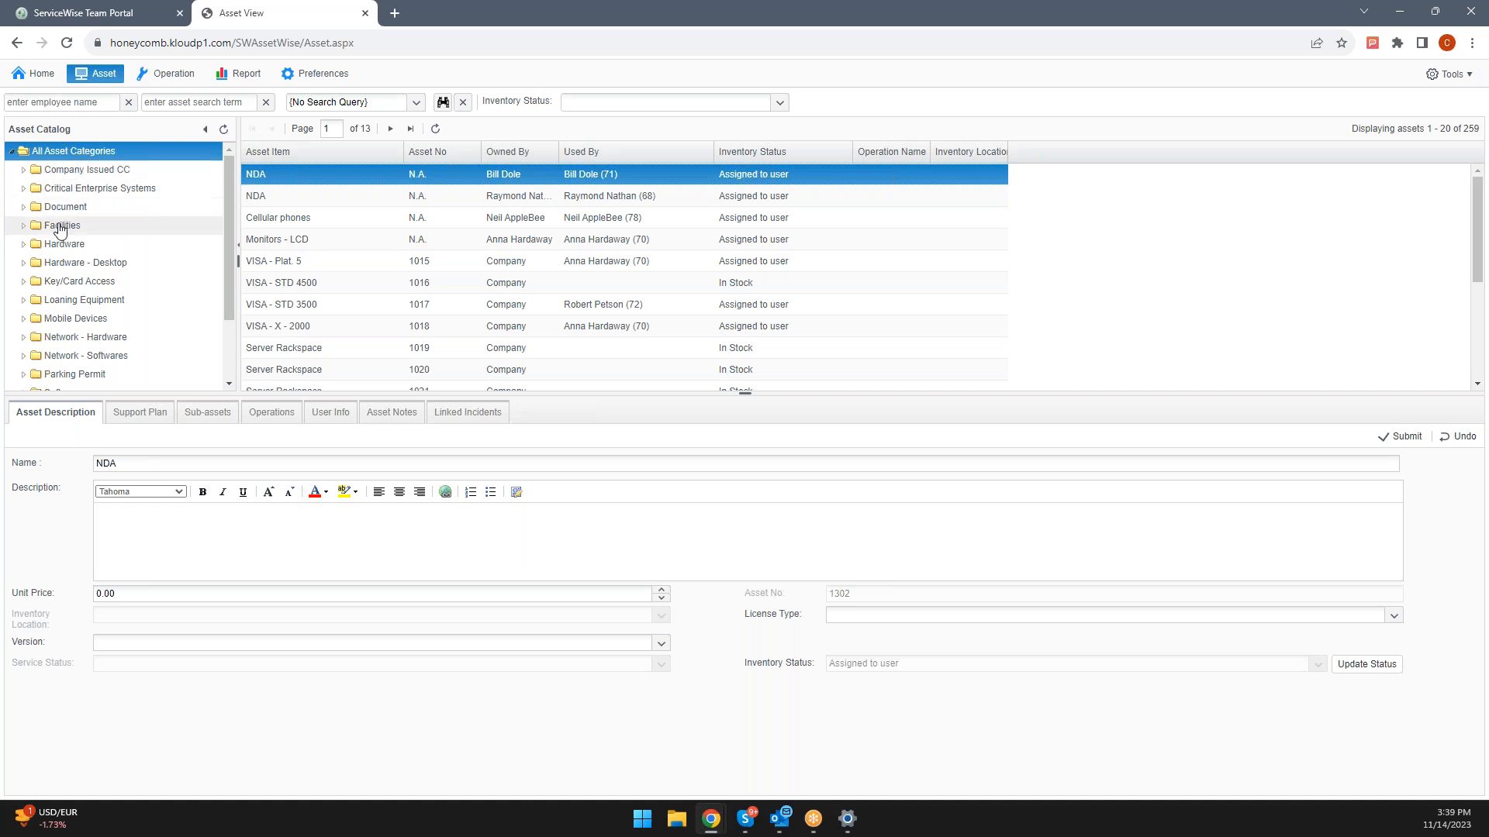
pyautogui.scroll(-1, 60, 256)
pyautogui.scroll(2, 60, 255)
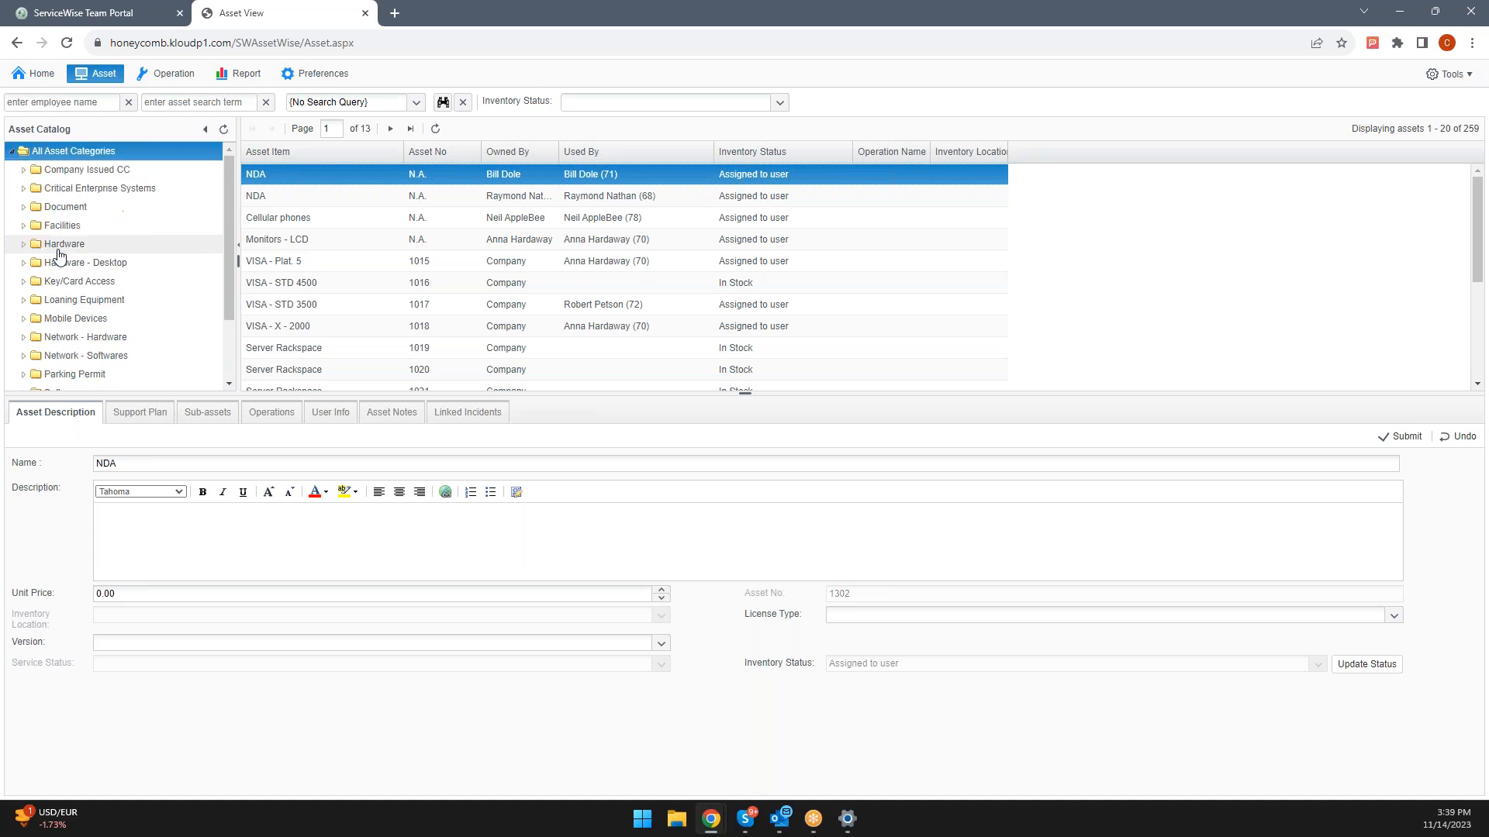
pyautogui.click(78, 188)
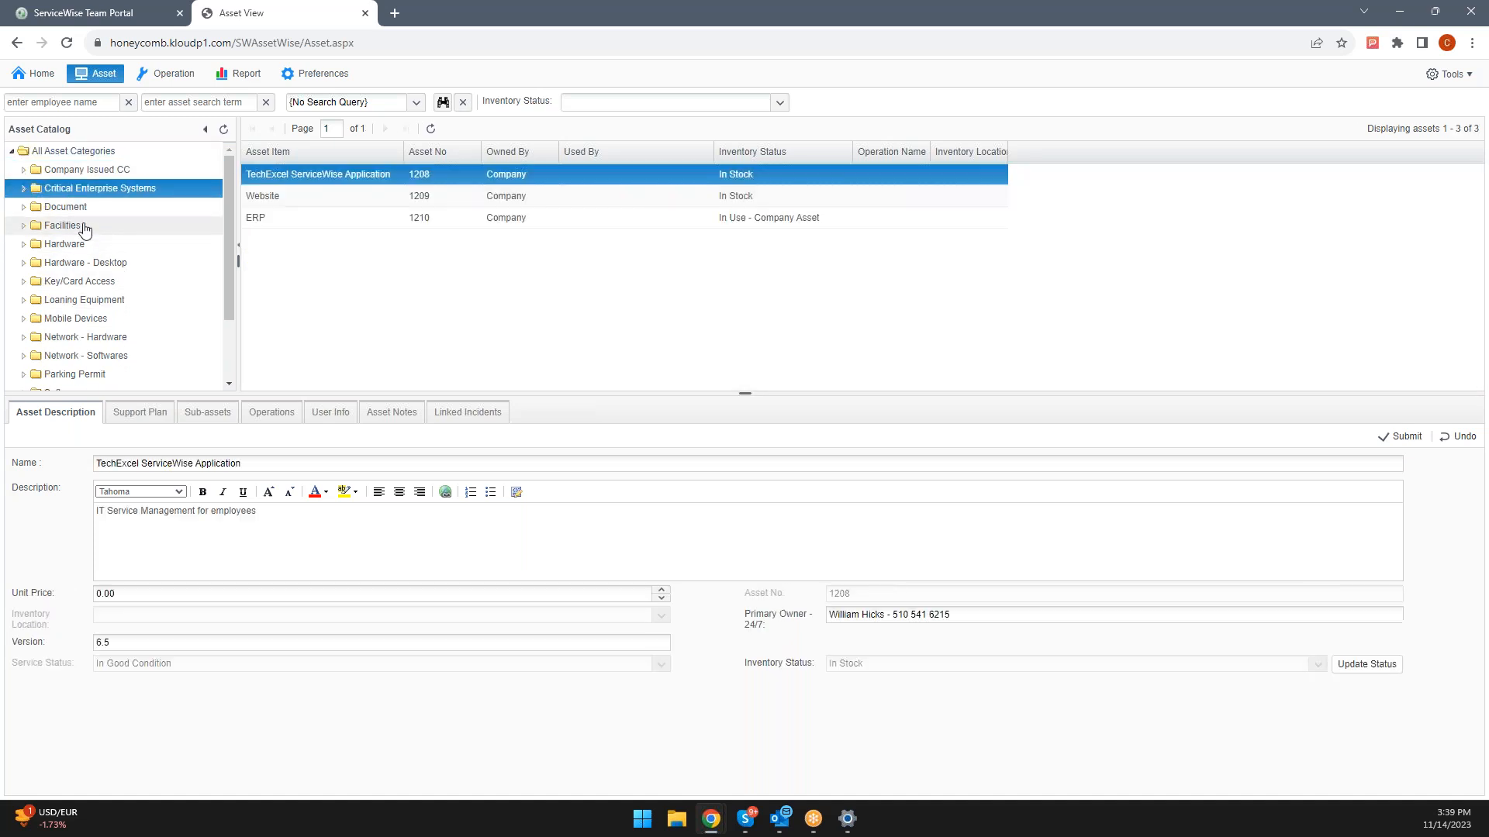
pyautogui.click(82, 210)
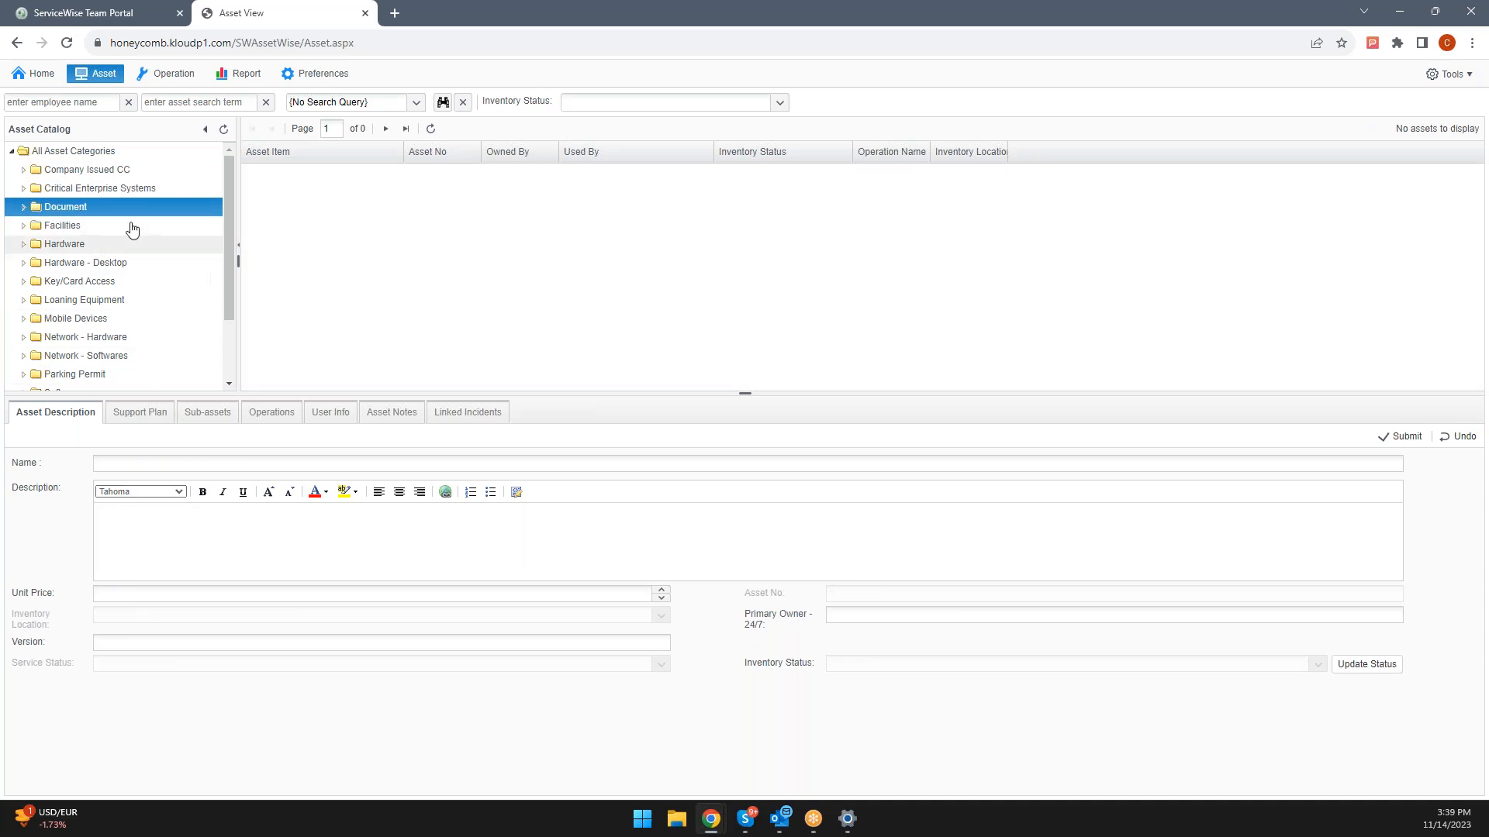
pyautogui.click(95, 171)
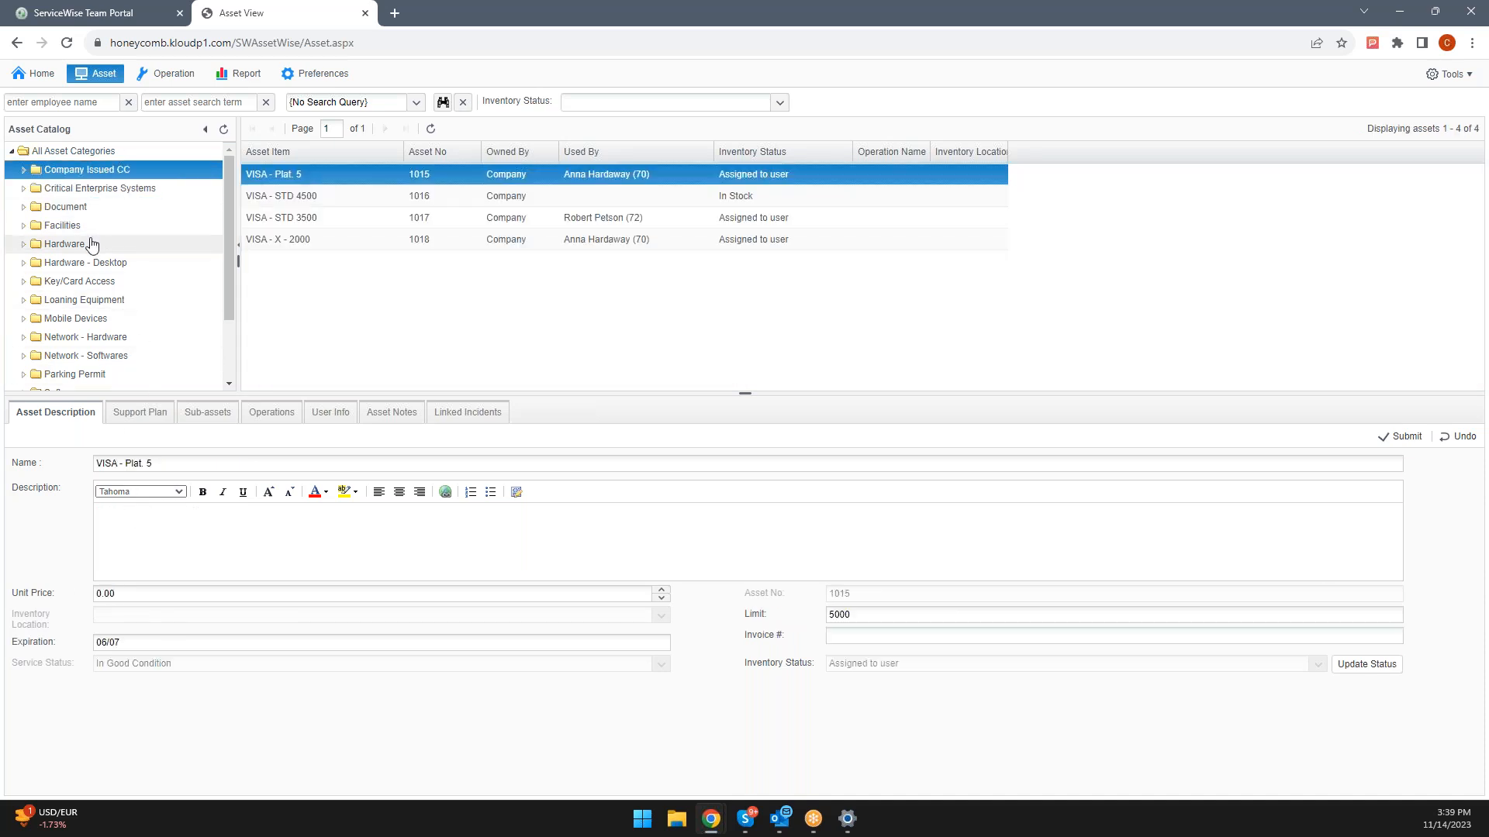
pyautogui.click(76, 225)
pyautogui.click(78, 246)
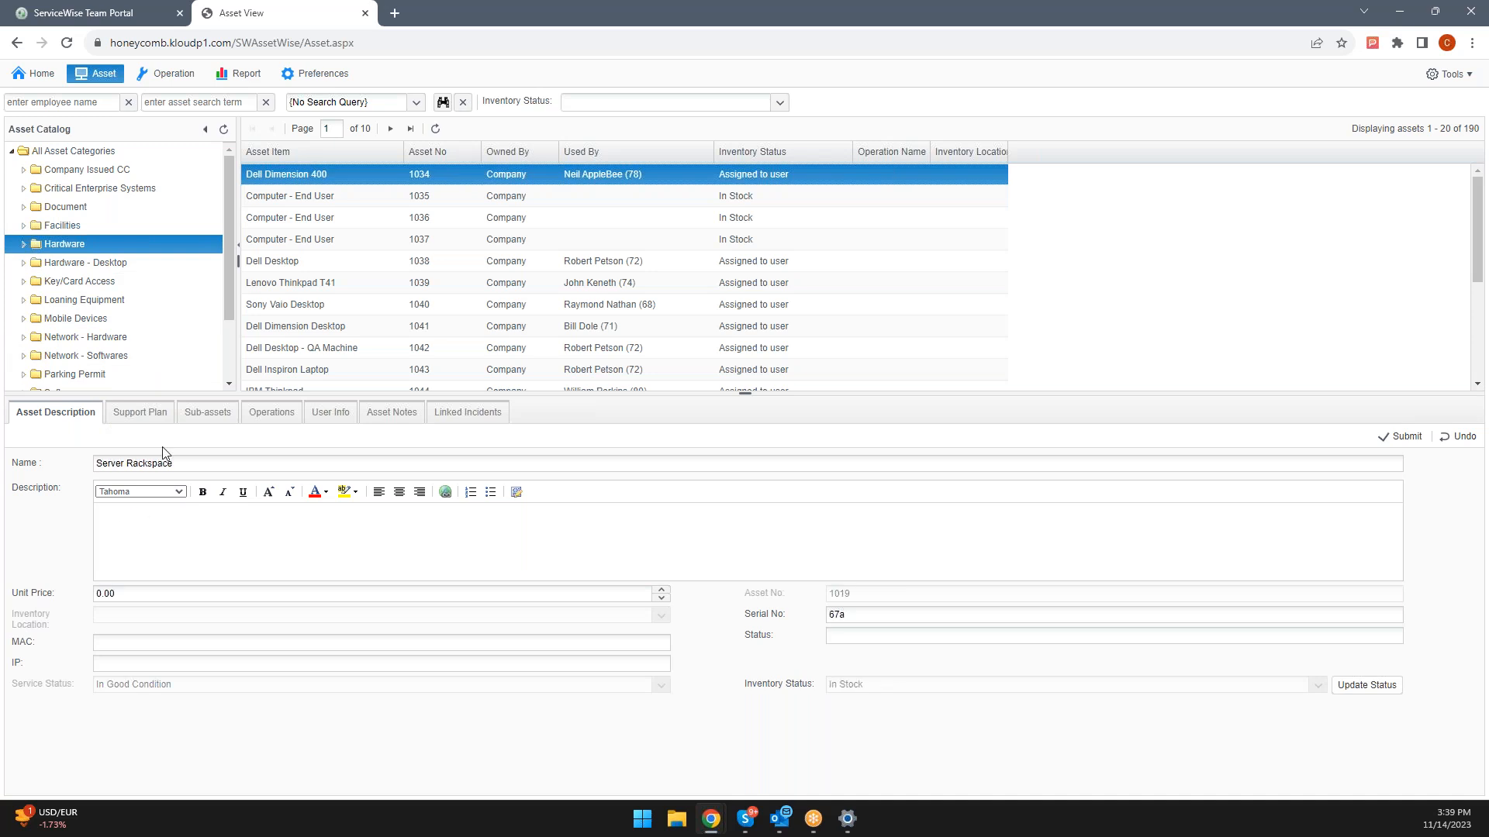
pyautogui.click(82, 172)
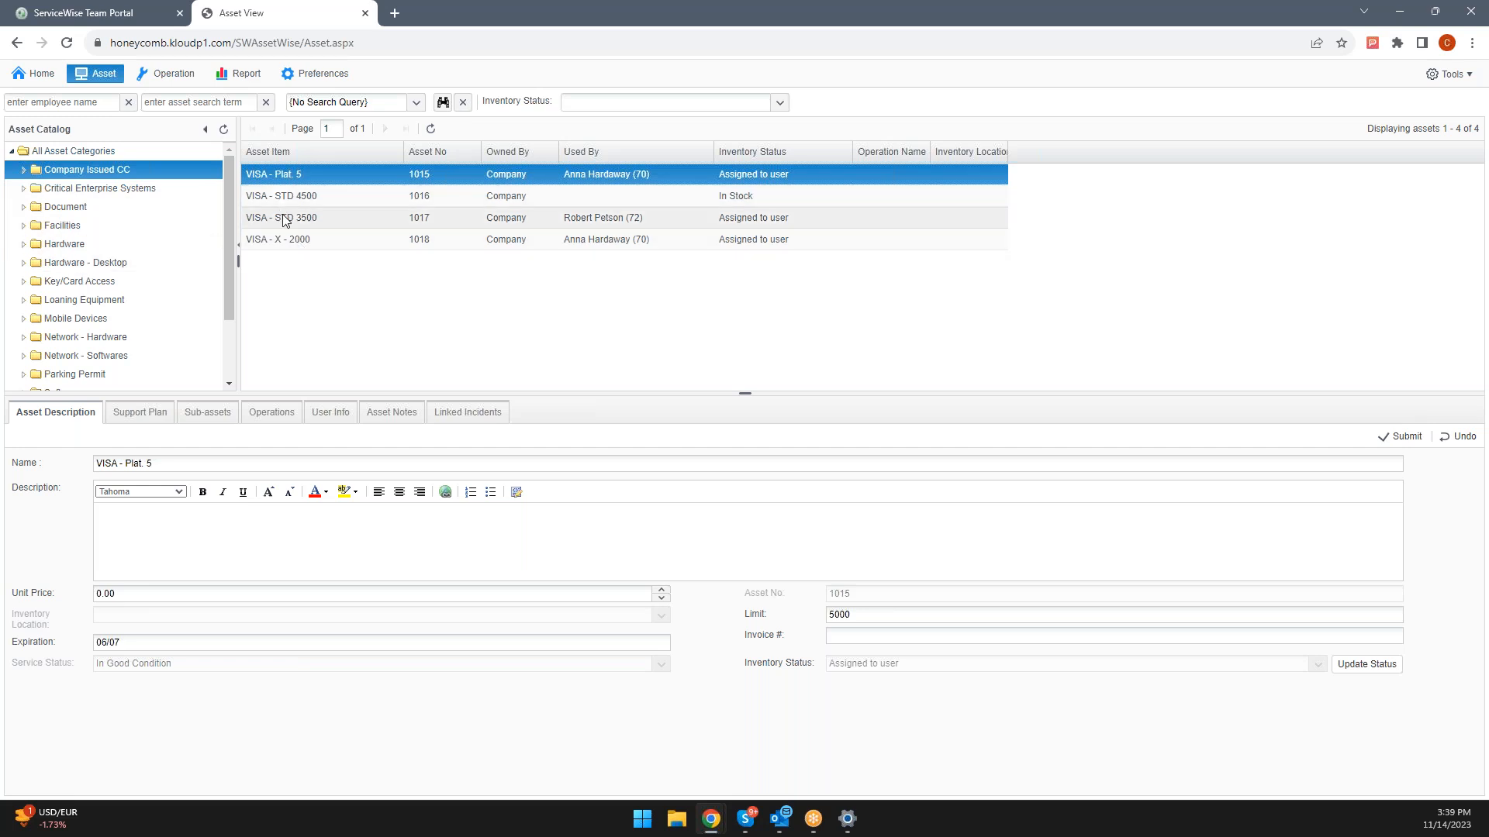
pyautogui.click(117, 336)
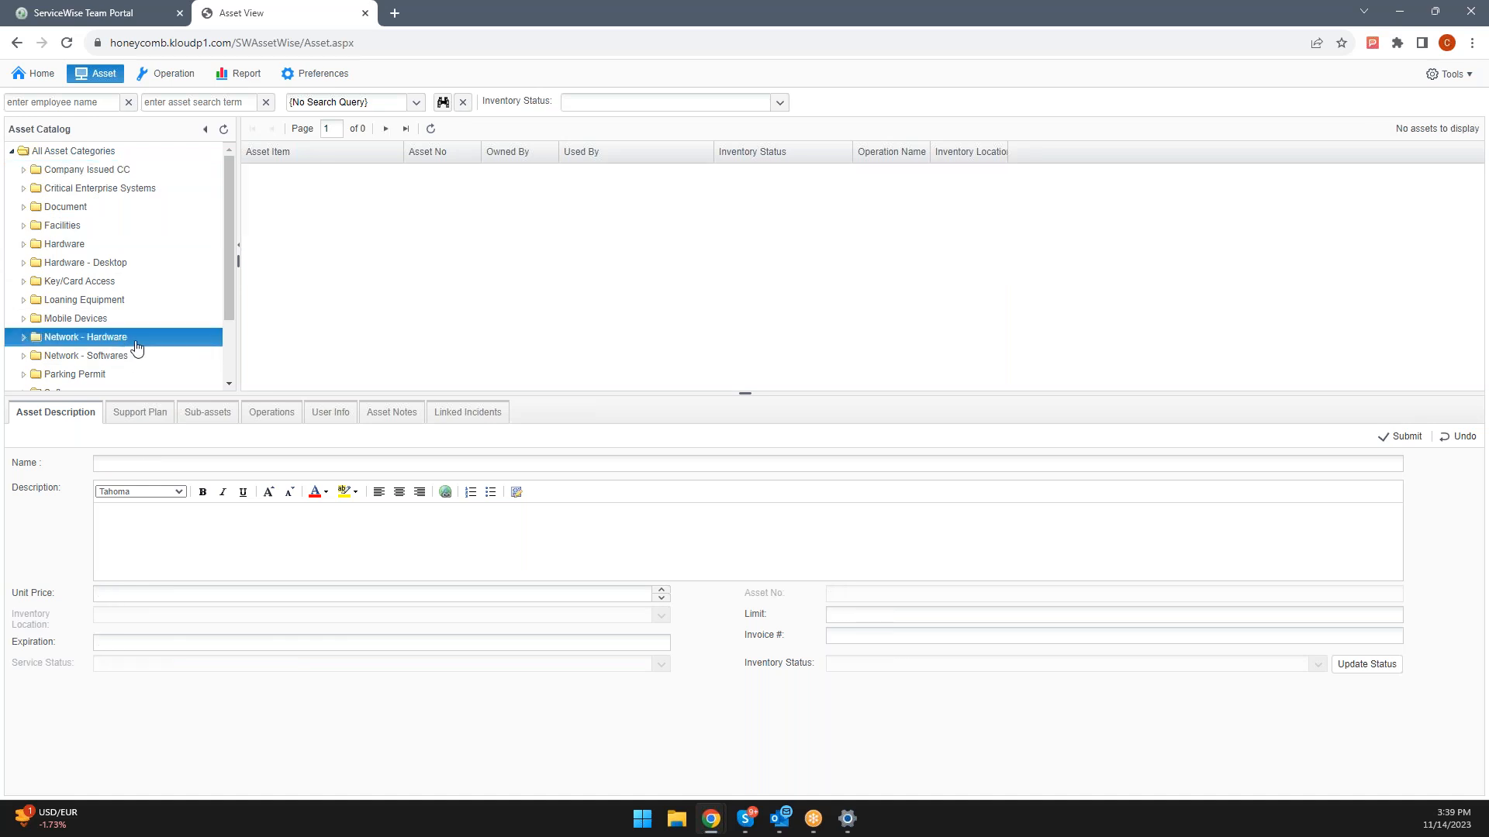
pyautogui.click(55, 151)
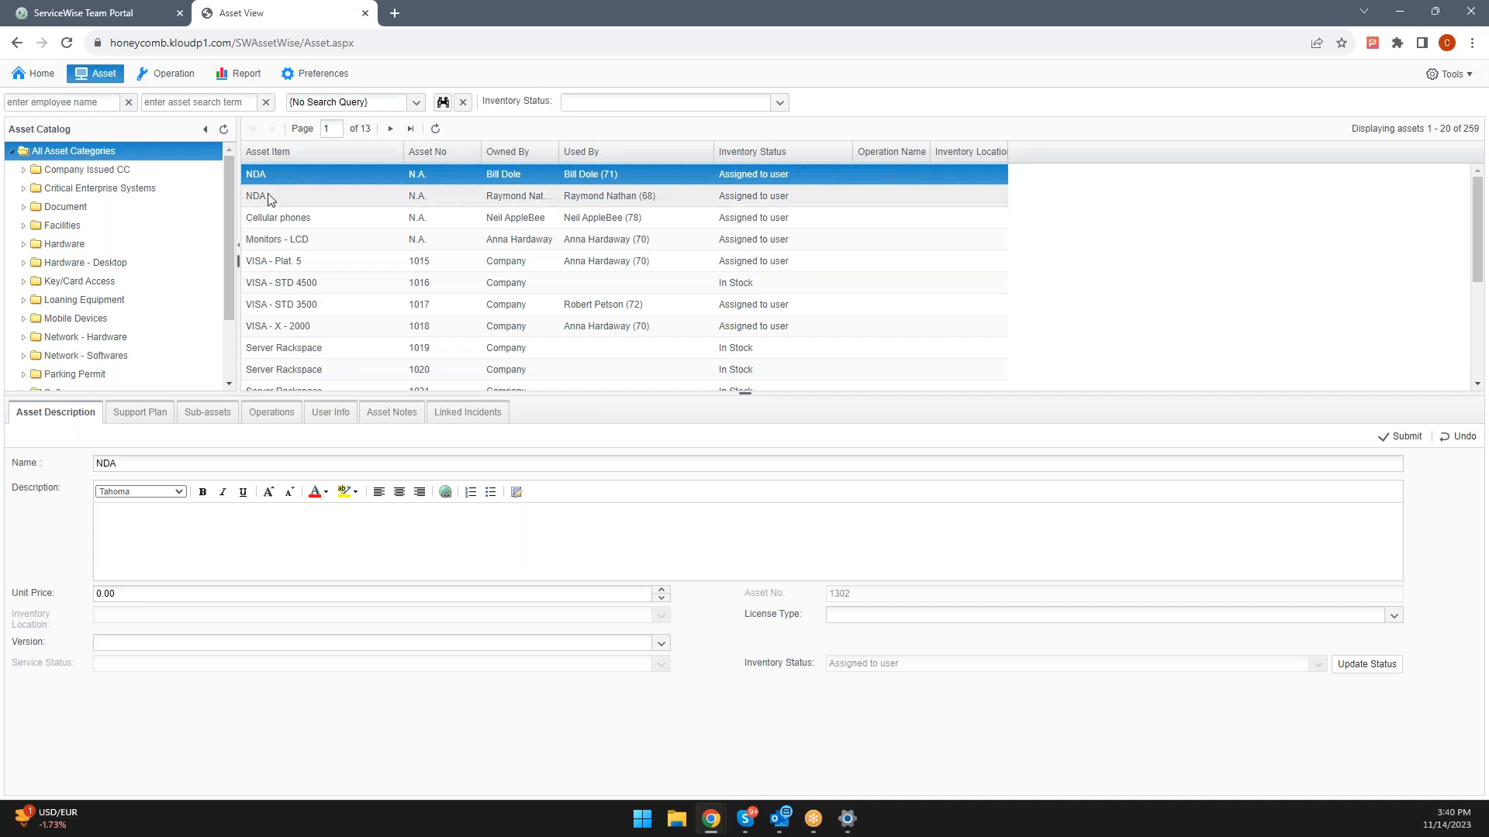
# Step: Inspect the description, service and model fields of the Cellular phones asset with the details pane enlarged
pyautogui.click(286, 220)
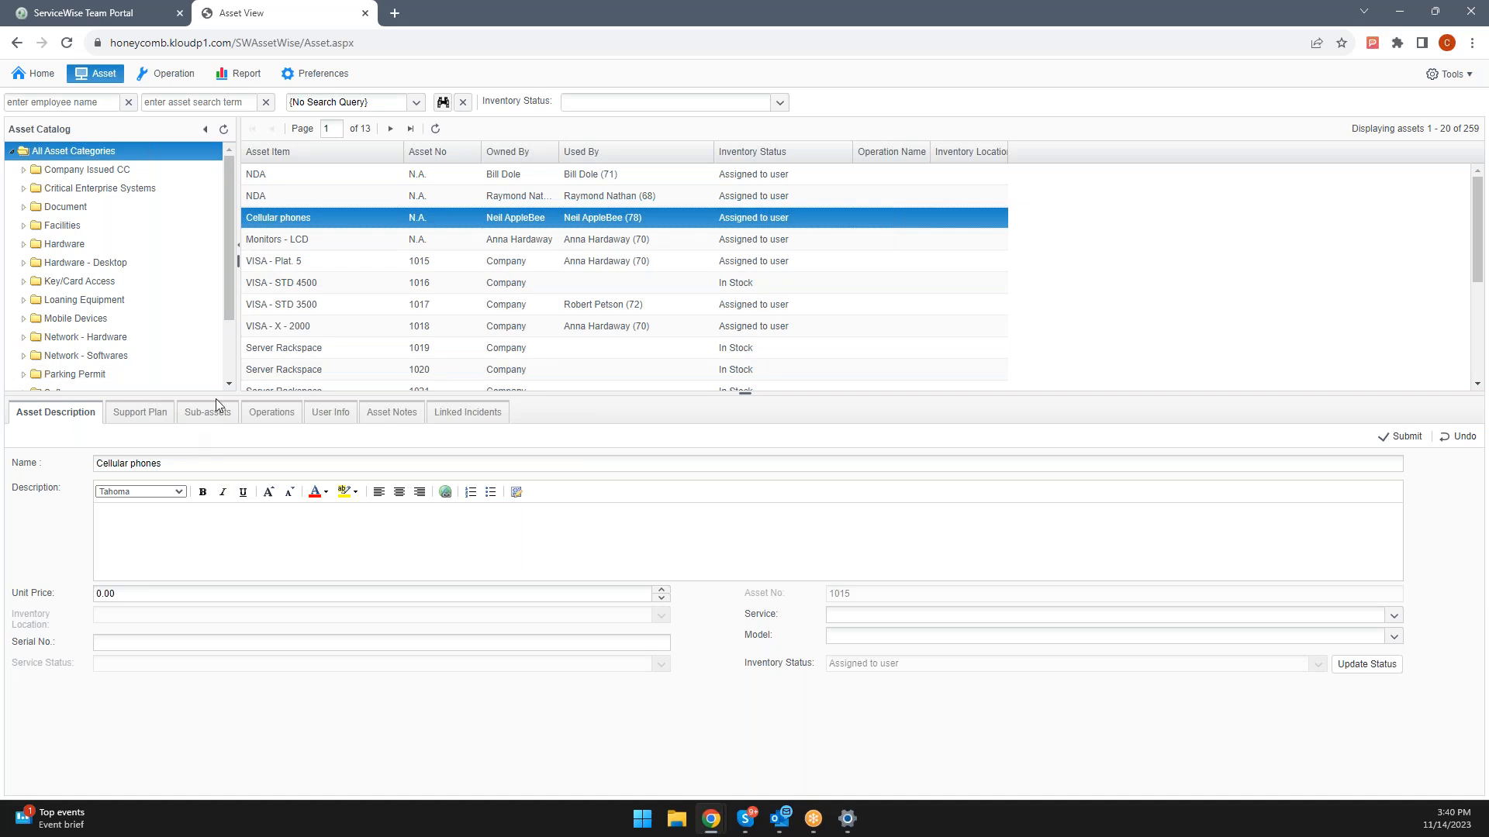
pyautogui.moveTo(221, 394); pyautogui.dragTo(225, 360)
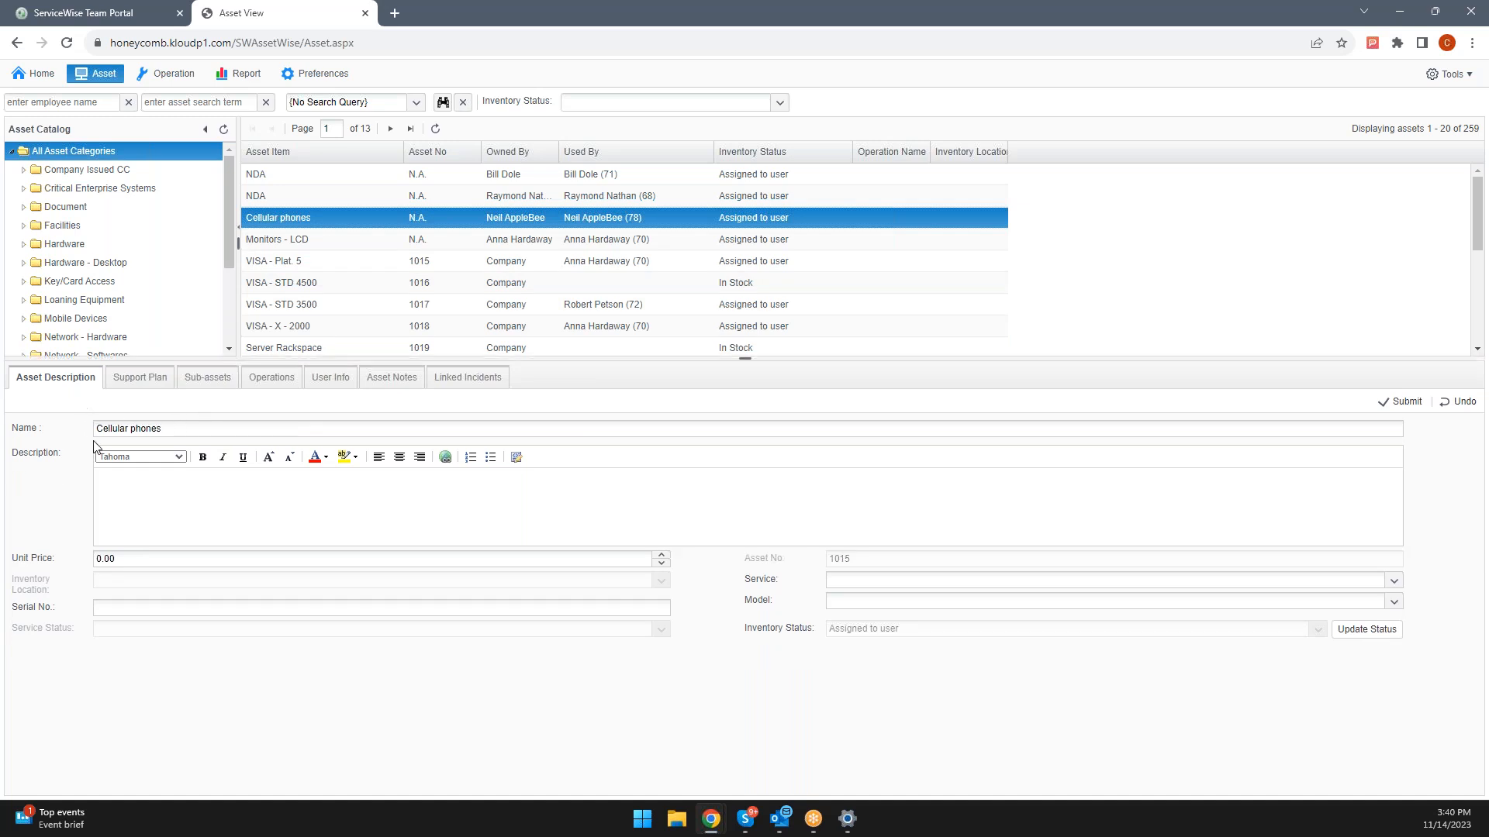
pyautogui.click(124, 515)
pyautogui.click(868, 604)
pyautogui.click(868, 587)
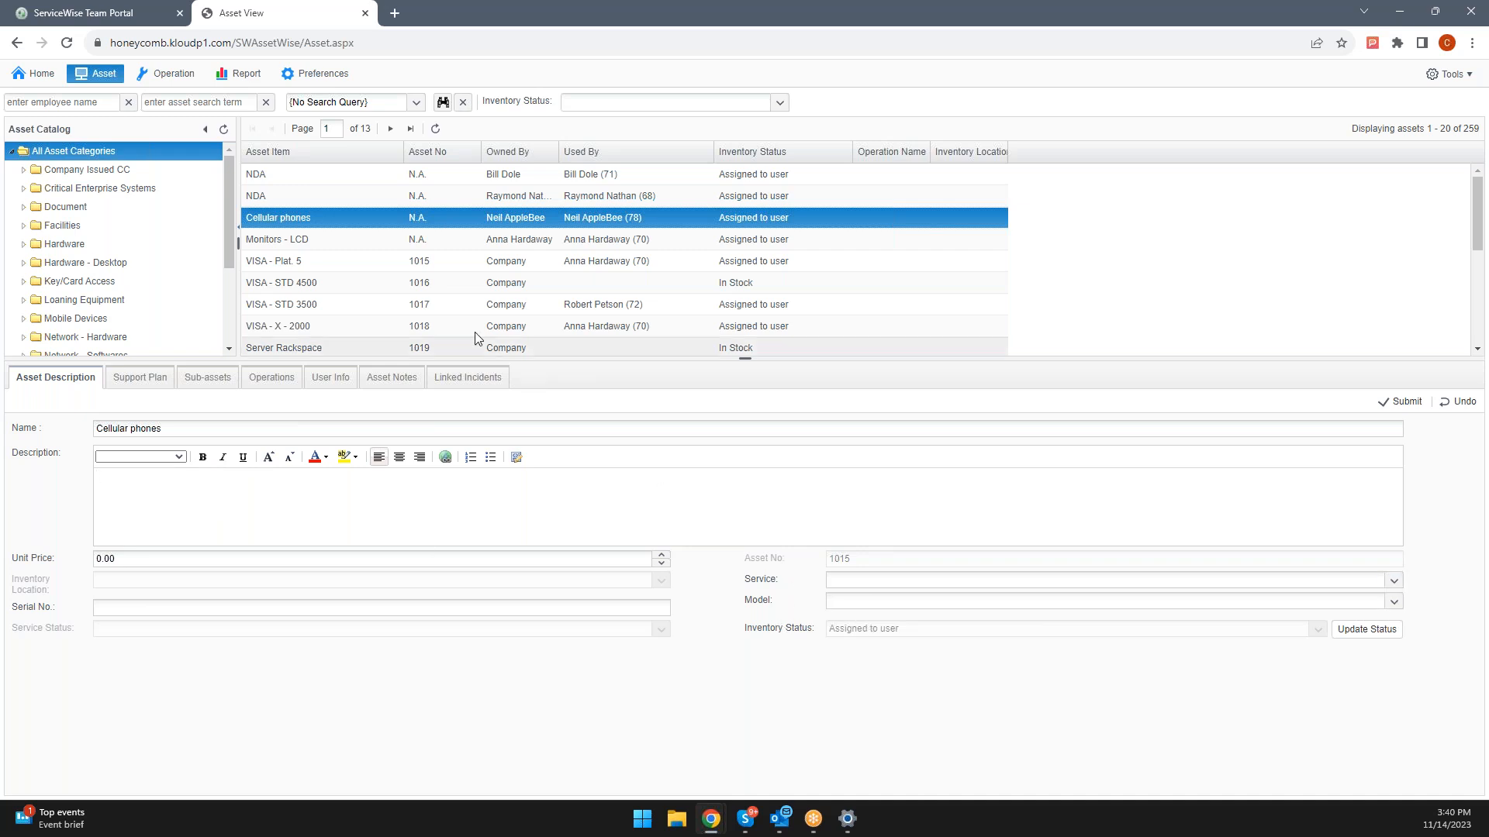
# Step: Expand the Hardware category in the asset catalog and list its Computer - End User assets
pyautogui.scroll(-1, 163, 310)
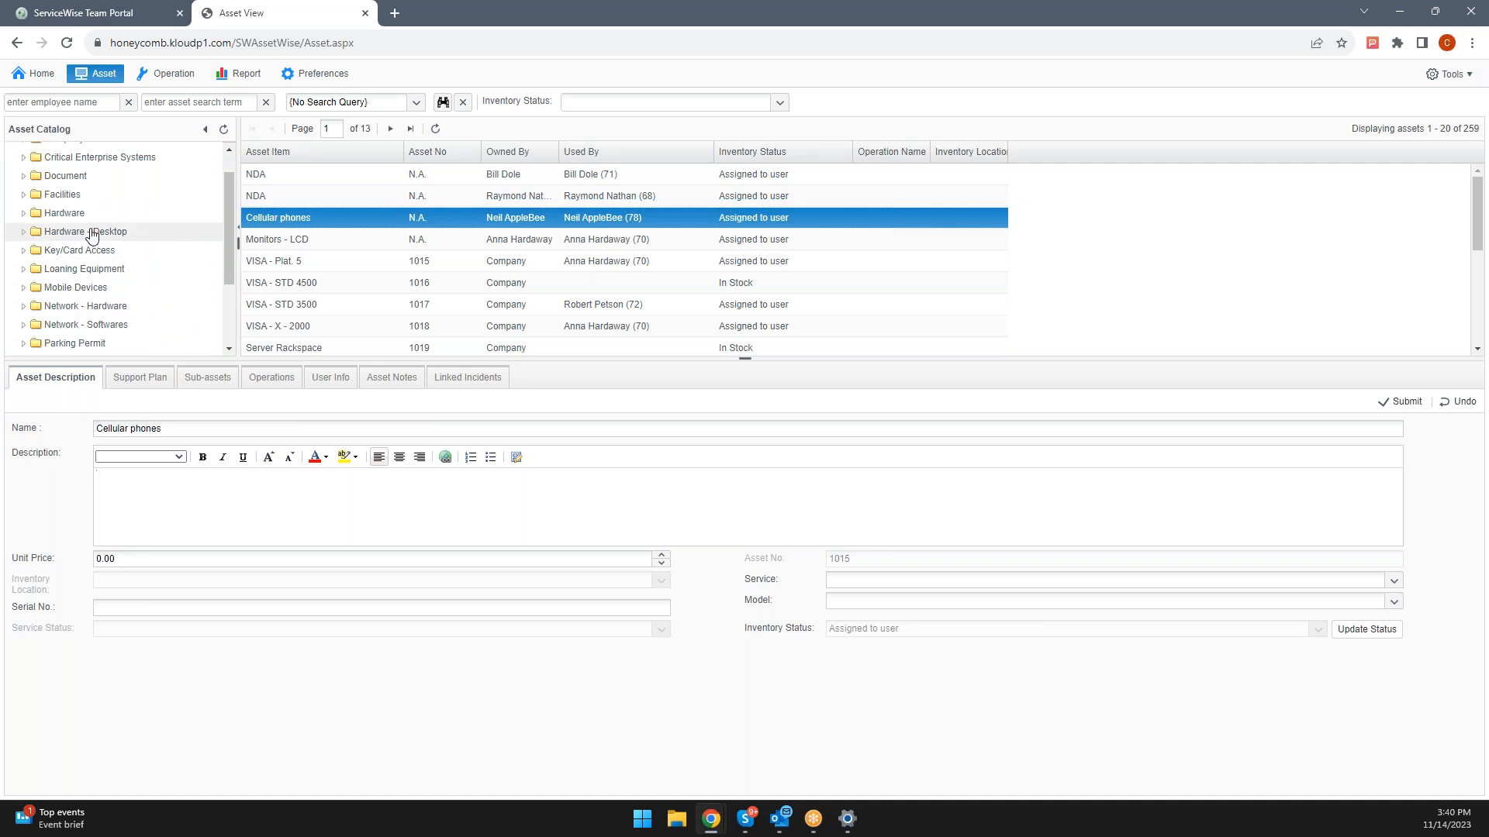
pyautogui.click(35, 214)
pyautogui.click(24, 213)
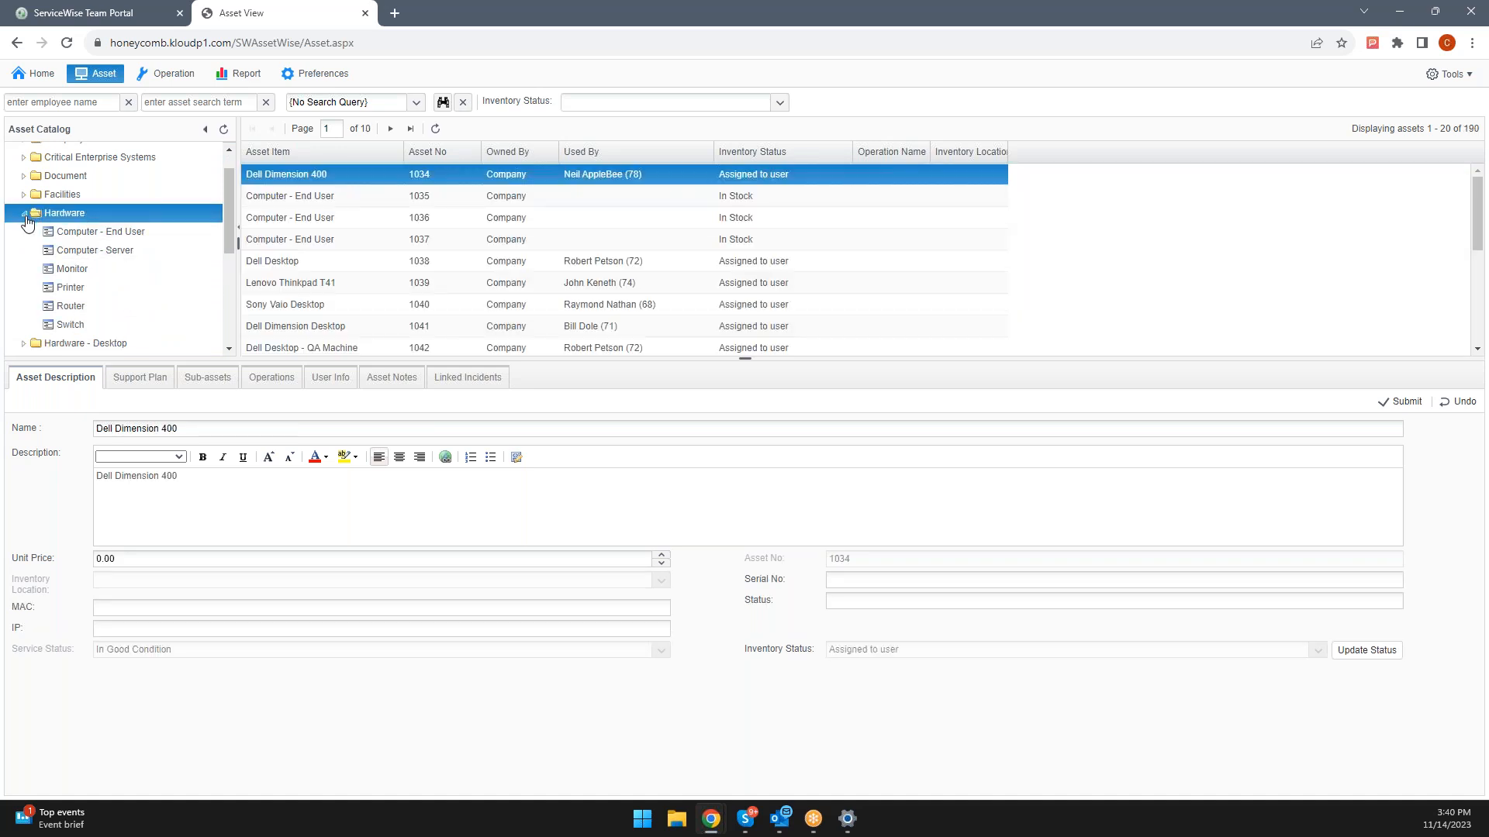
pyautogui.click(97, 231)
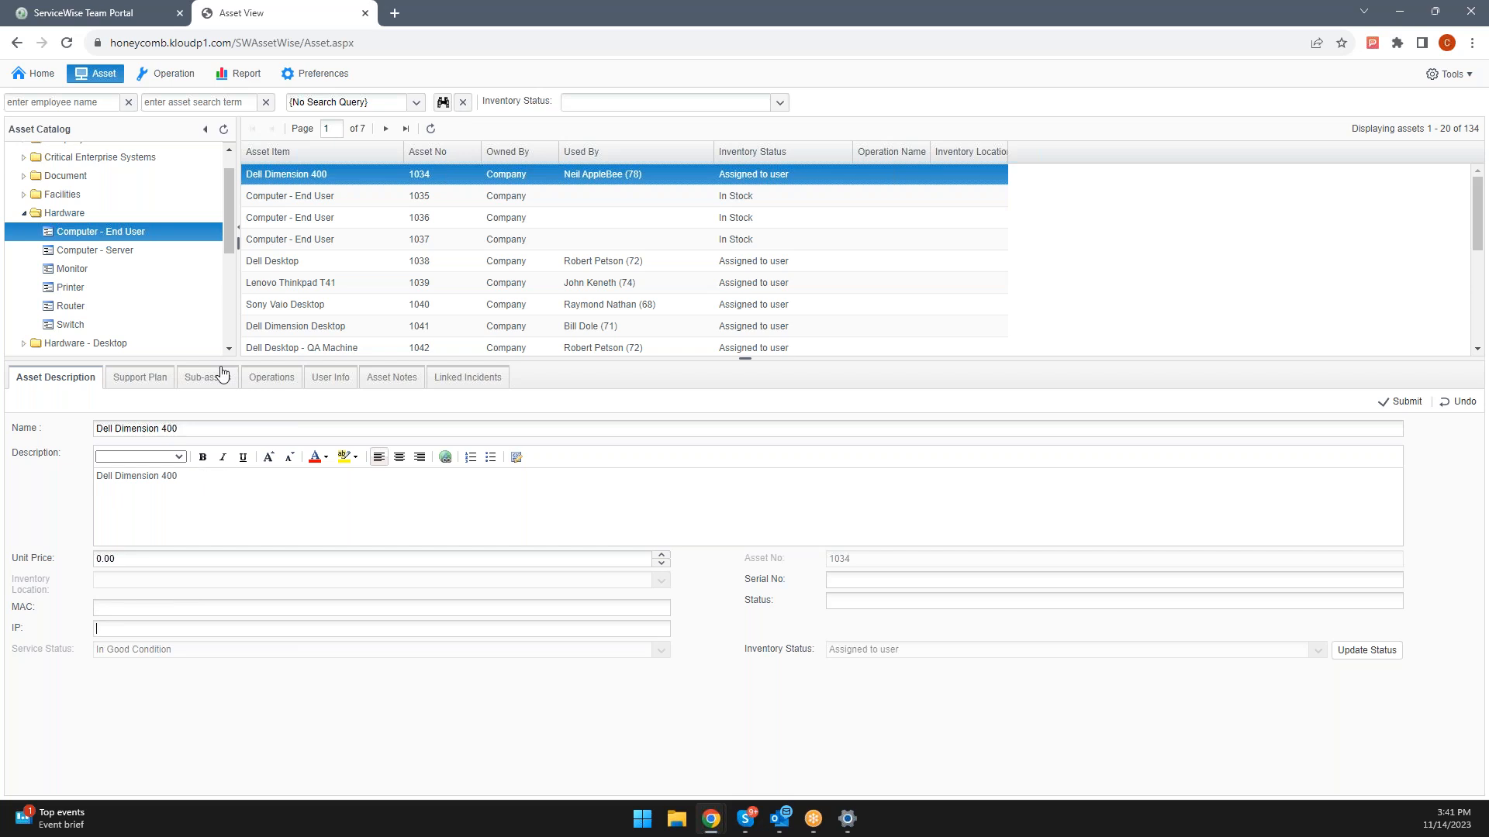
# Step: Examine the support plan, sub-assets and operations history of the Dell Dimension 400 asset
pyautogui.click(151, 381)
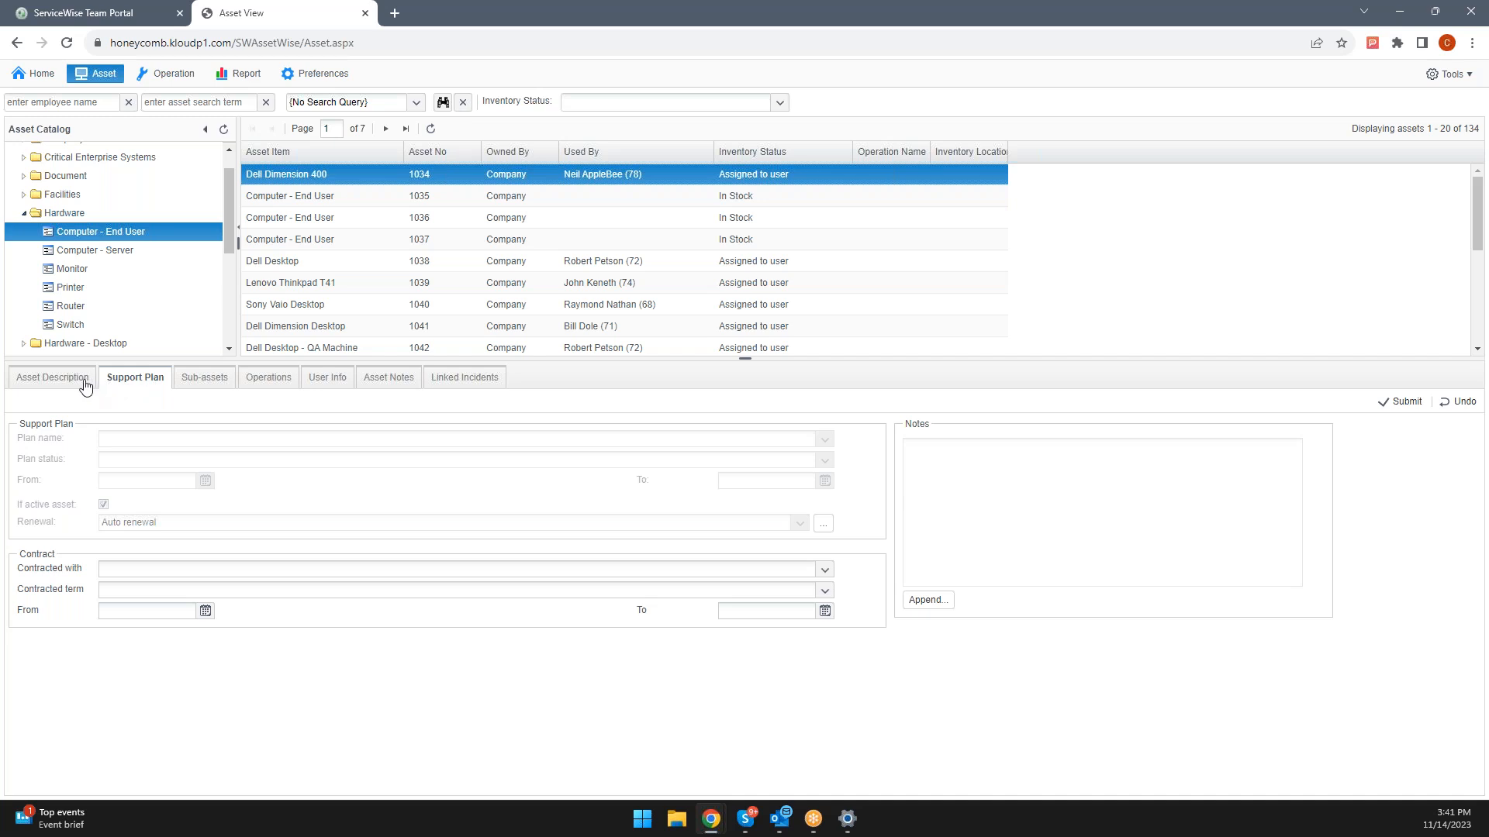
pyautogui.click(121, 384)
pyautogui.click(200, 387)
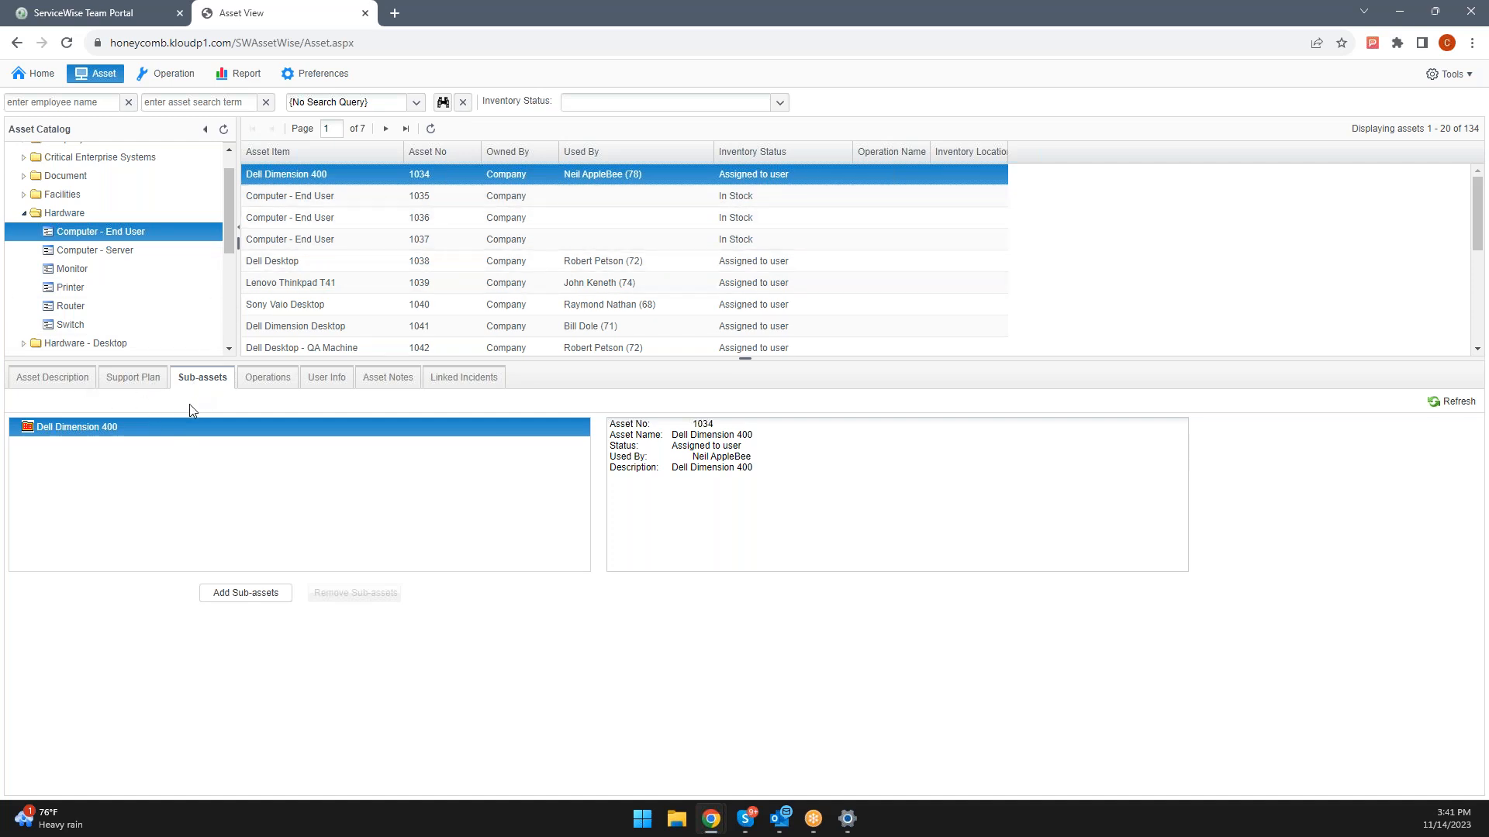
pyautogui.click(273, 382)
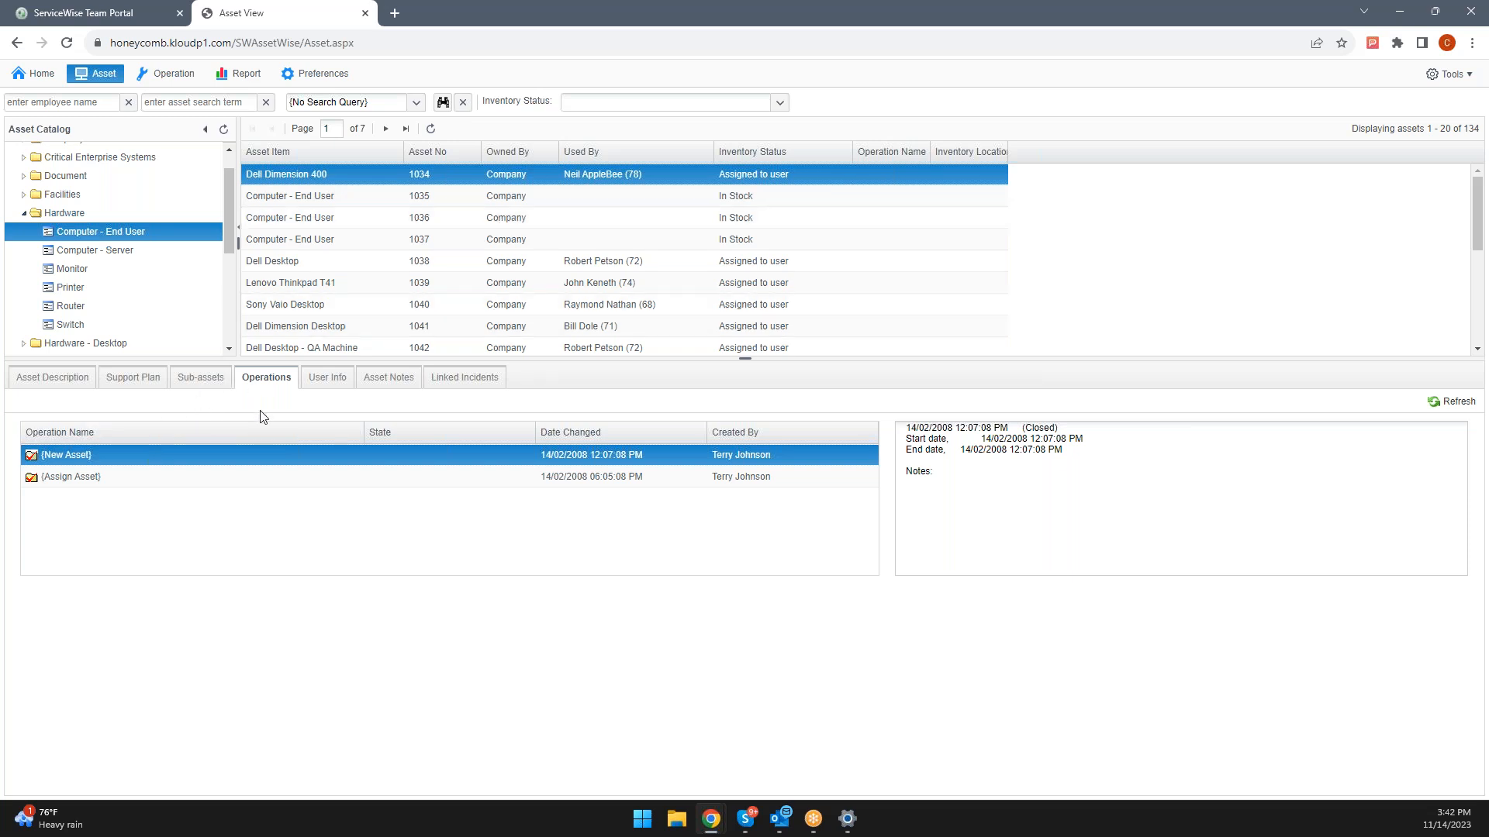
# Step: Examine the assigned user's information and the linked incidents of the Dell Dimension 400 asset
pyautogui.click(326, 380)
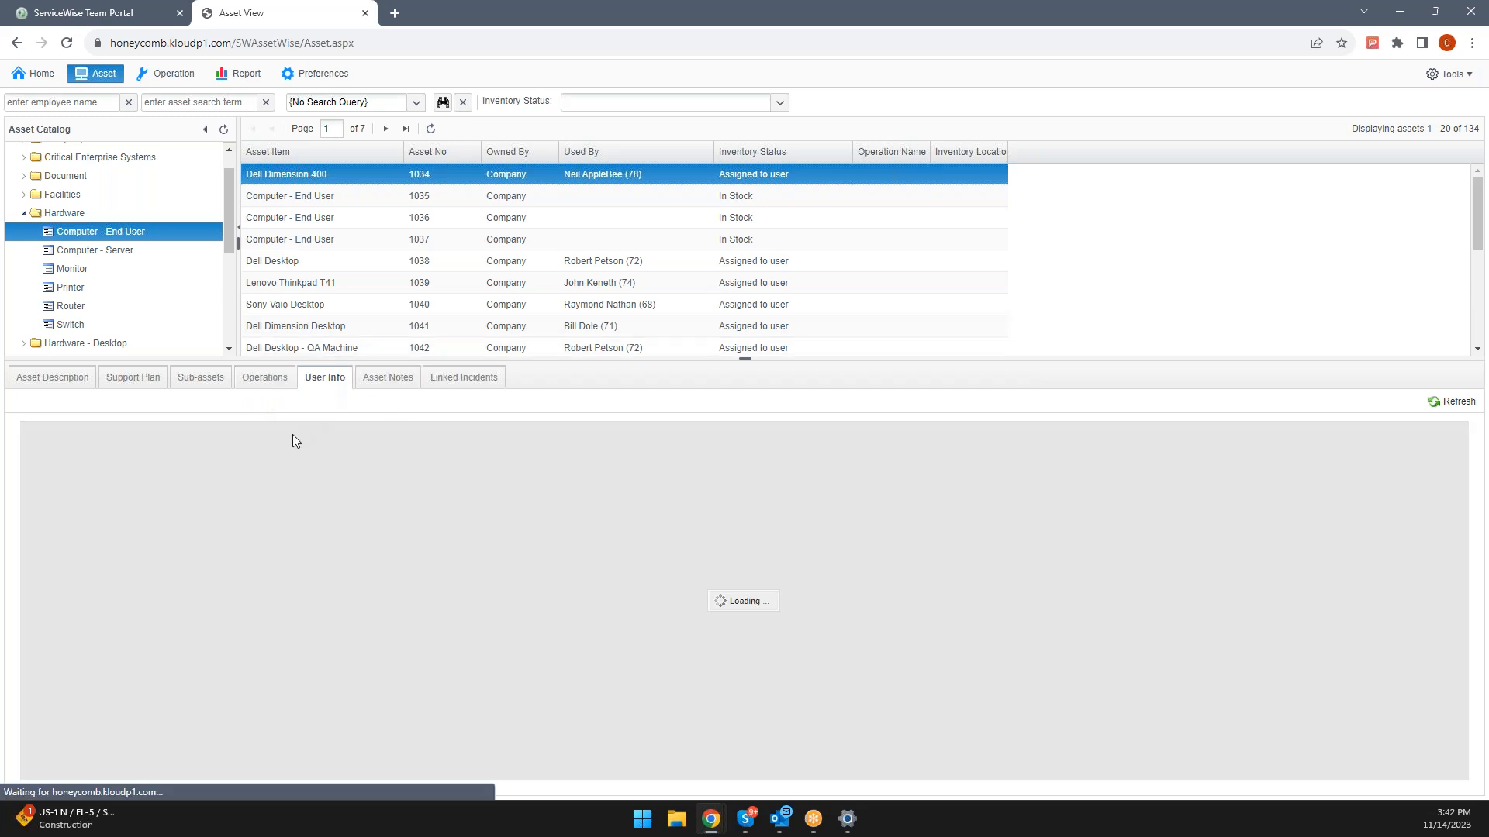
pyautogui.scroll(-2, 264, 482)
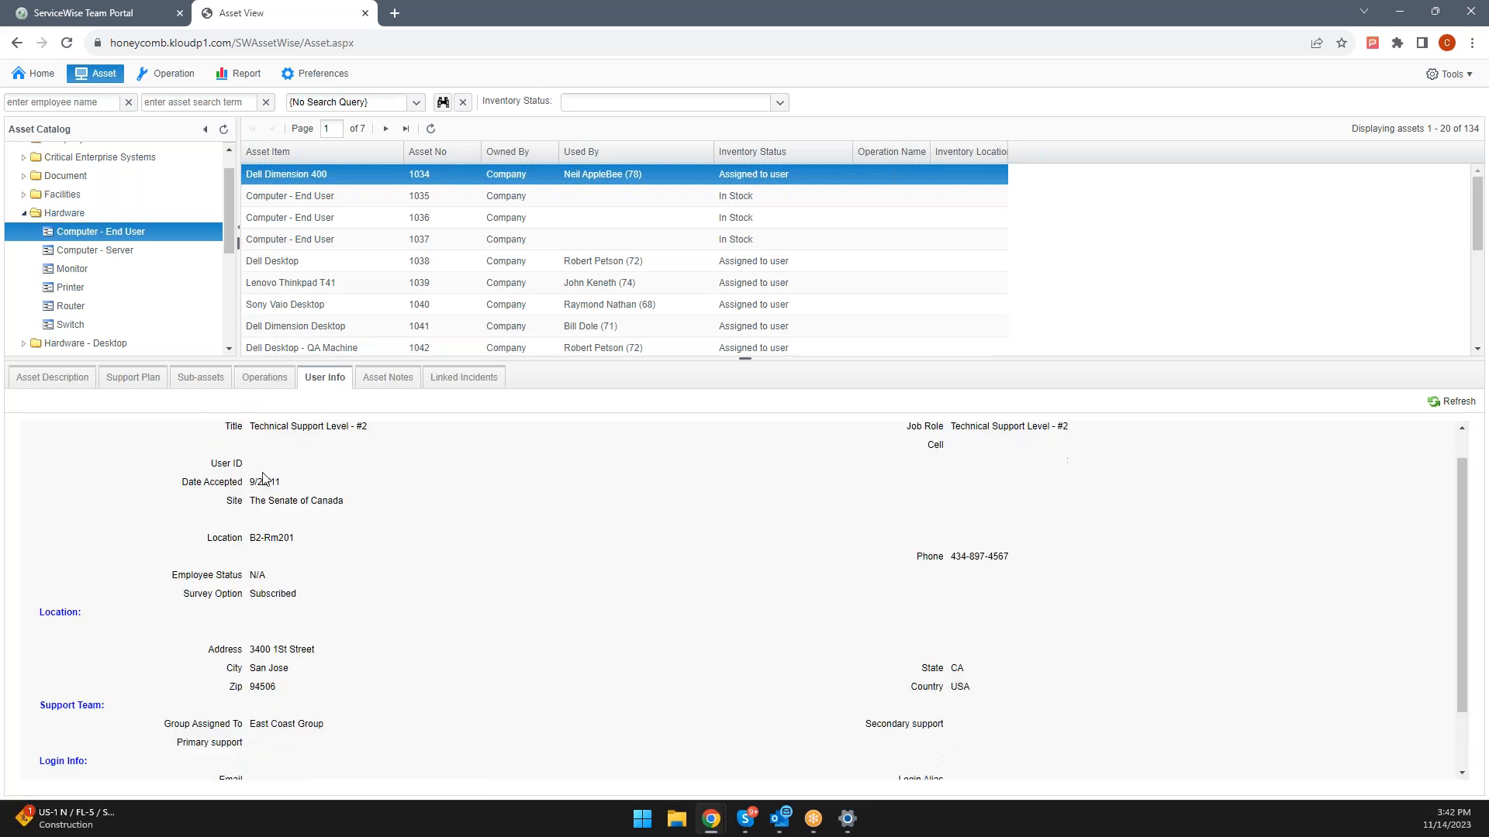
pyautogui.scroll(1, 263, 477)
pyautogui.scroll(-2, 262, 475)
pyautogui.moveTo(268, 550); pyautogui.dragTo(304, 625)
pyautogui.scroll(2, 399, 552)
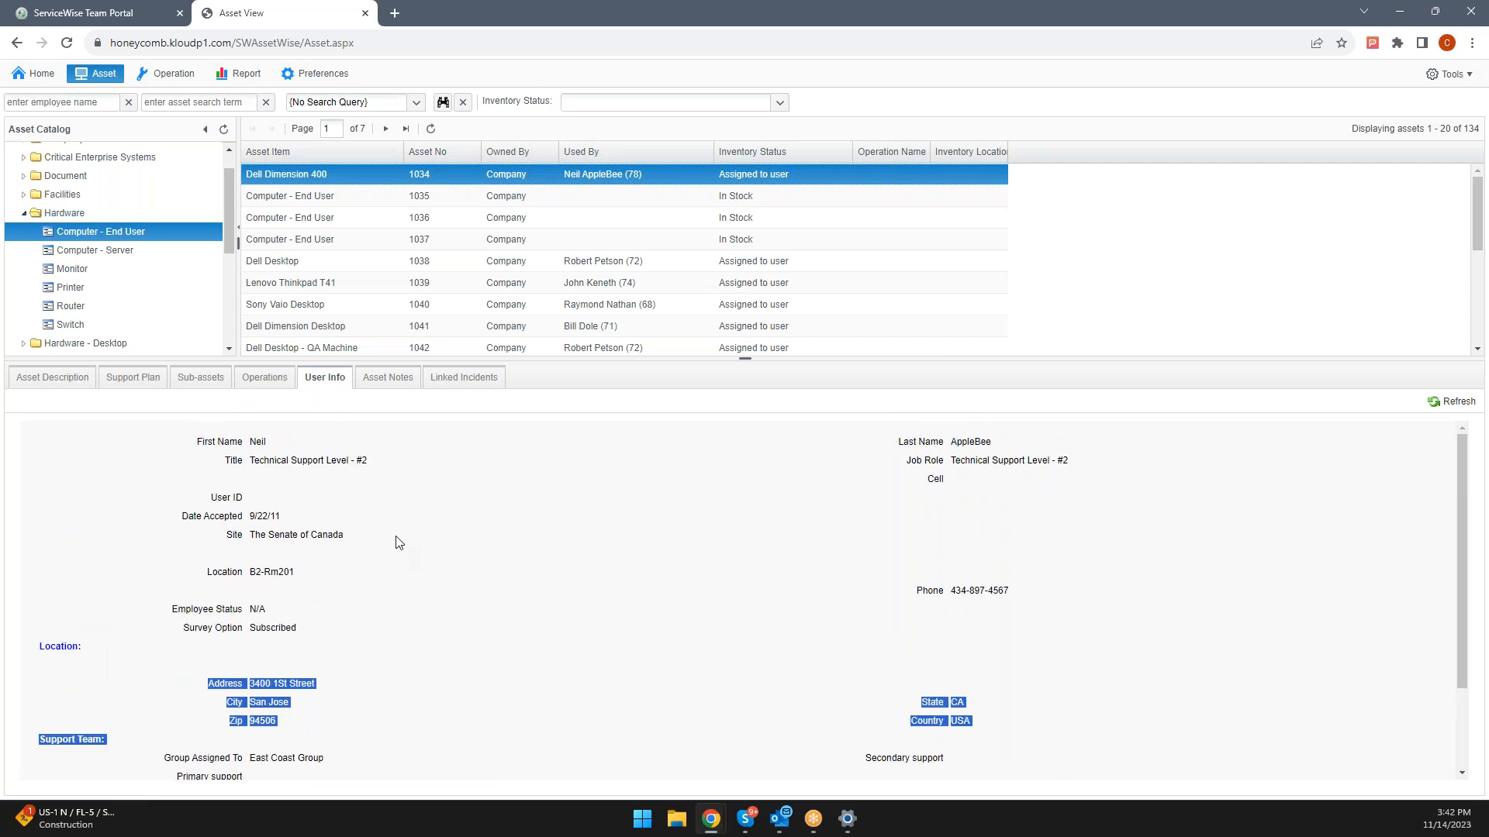
pyautogui.click(445, 386)
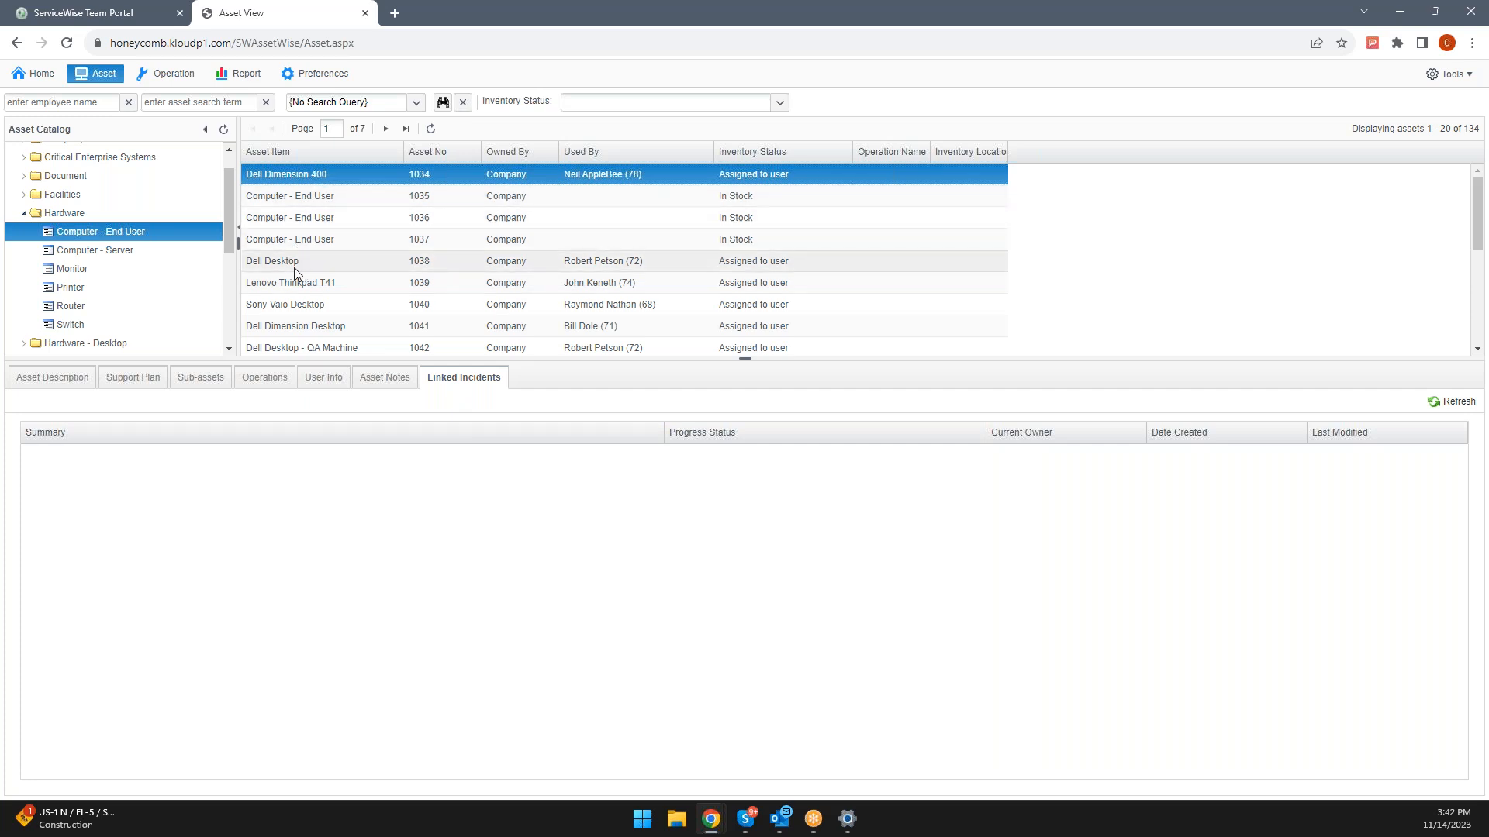
pyautogui.scroll(-1, 334, 279)
pyautogui.scroll(1, 338, 298)
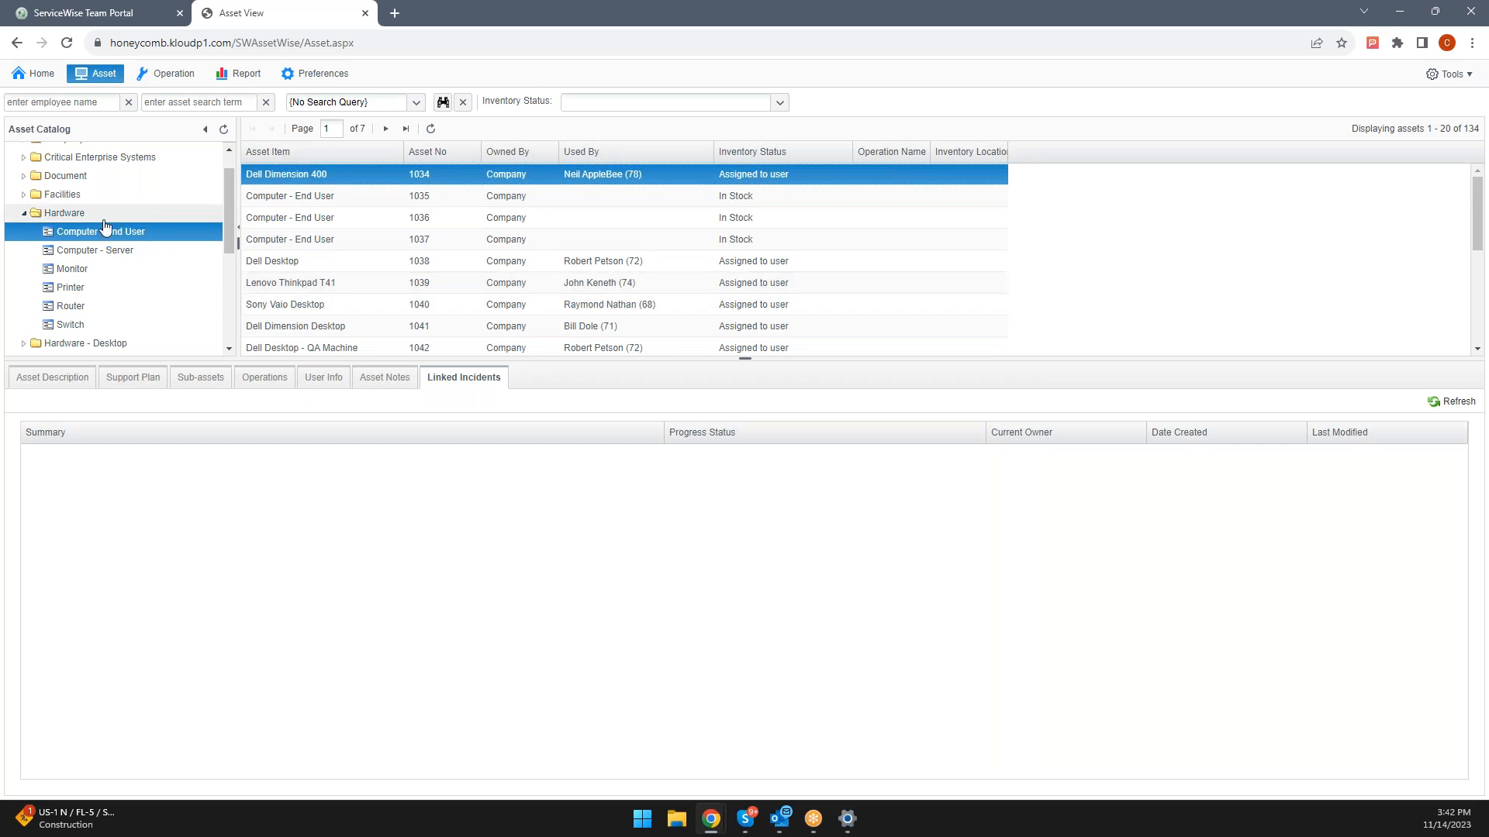
# Step: Check which import, export and removal actions the Hardware category offers, and enlarge the asset list pane
pyautogui.click(81, 220)
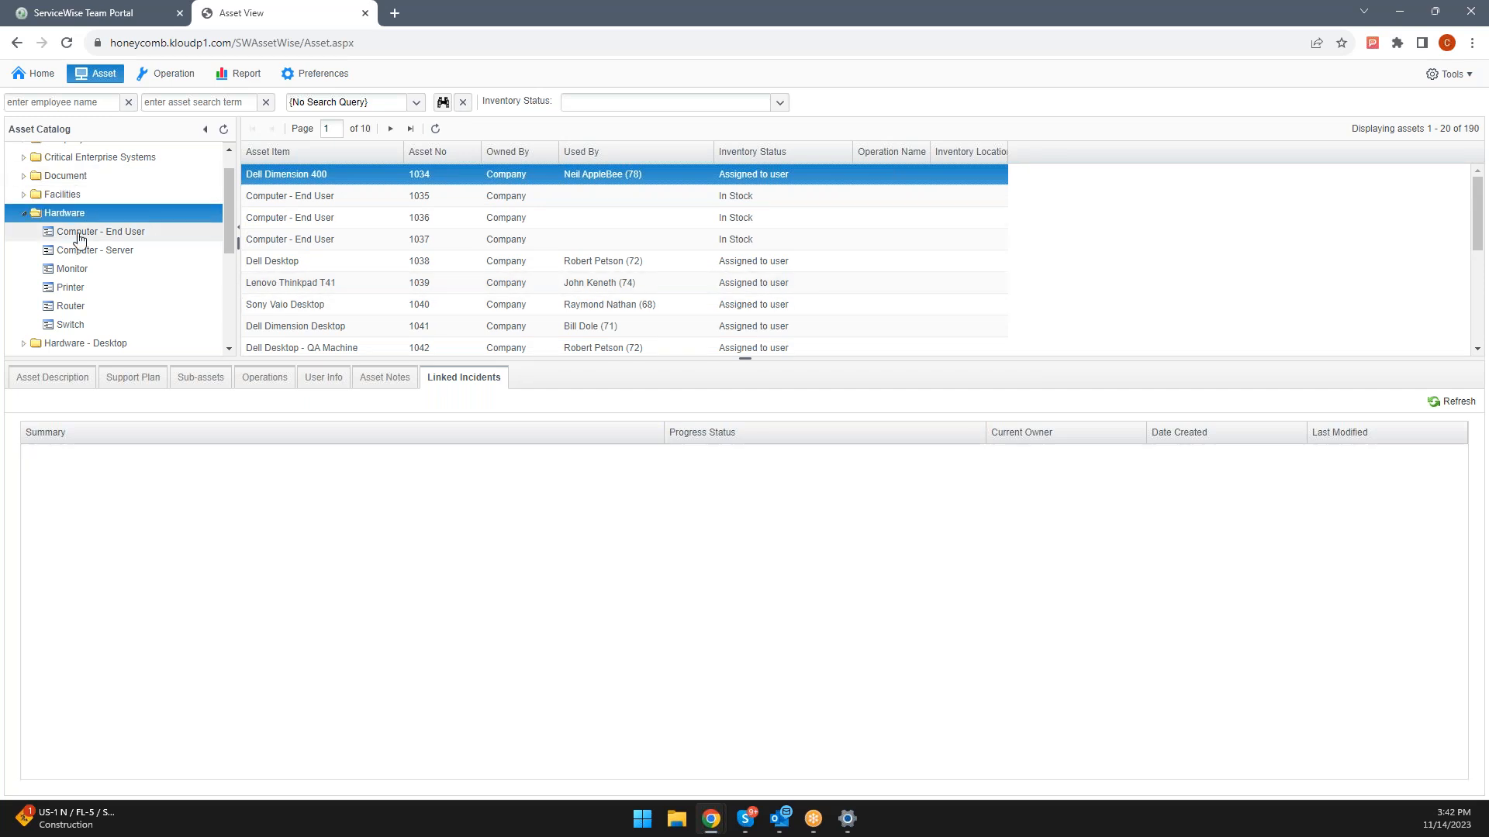
pyautogui.rightClick(83, 223)
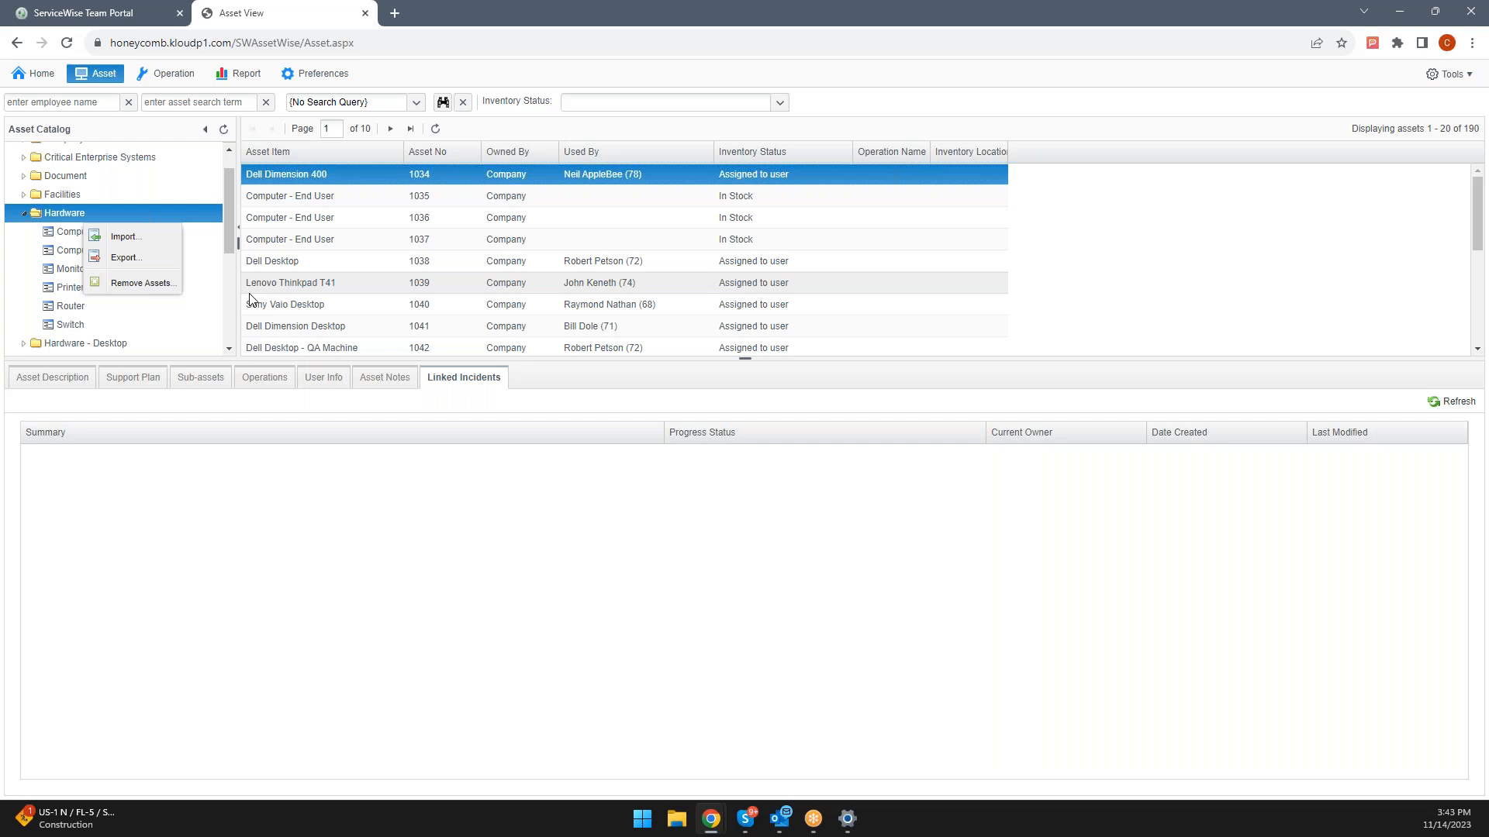
pyautogui.click(161, 359)
pyautogui.moveTo(161, 359); pyautogui.dragTo(162, 385)
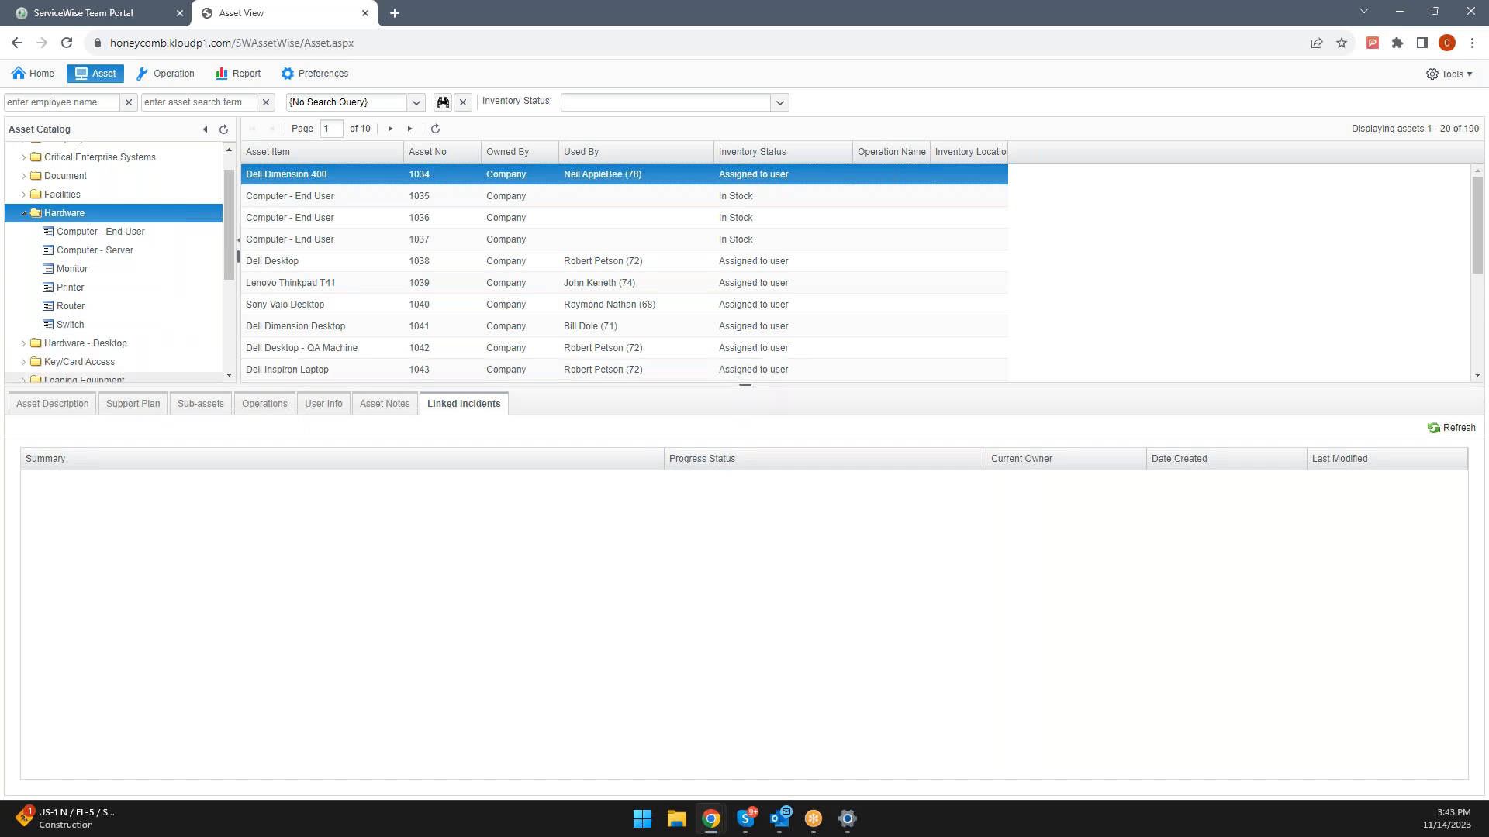
pyautogui.scroll(-1, 172, 372)
pyautogui.scroll(2, 172, 372)
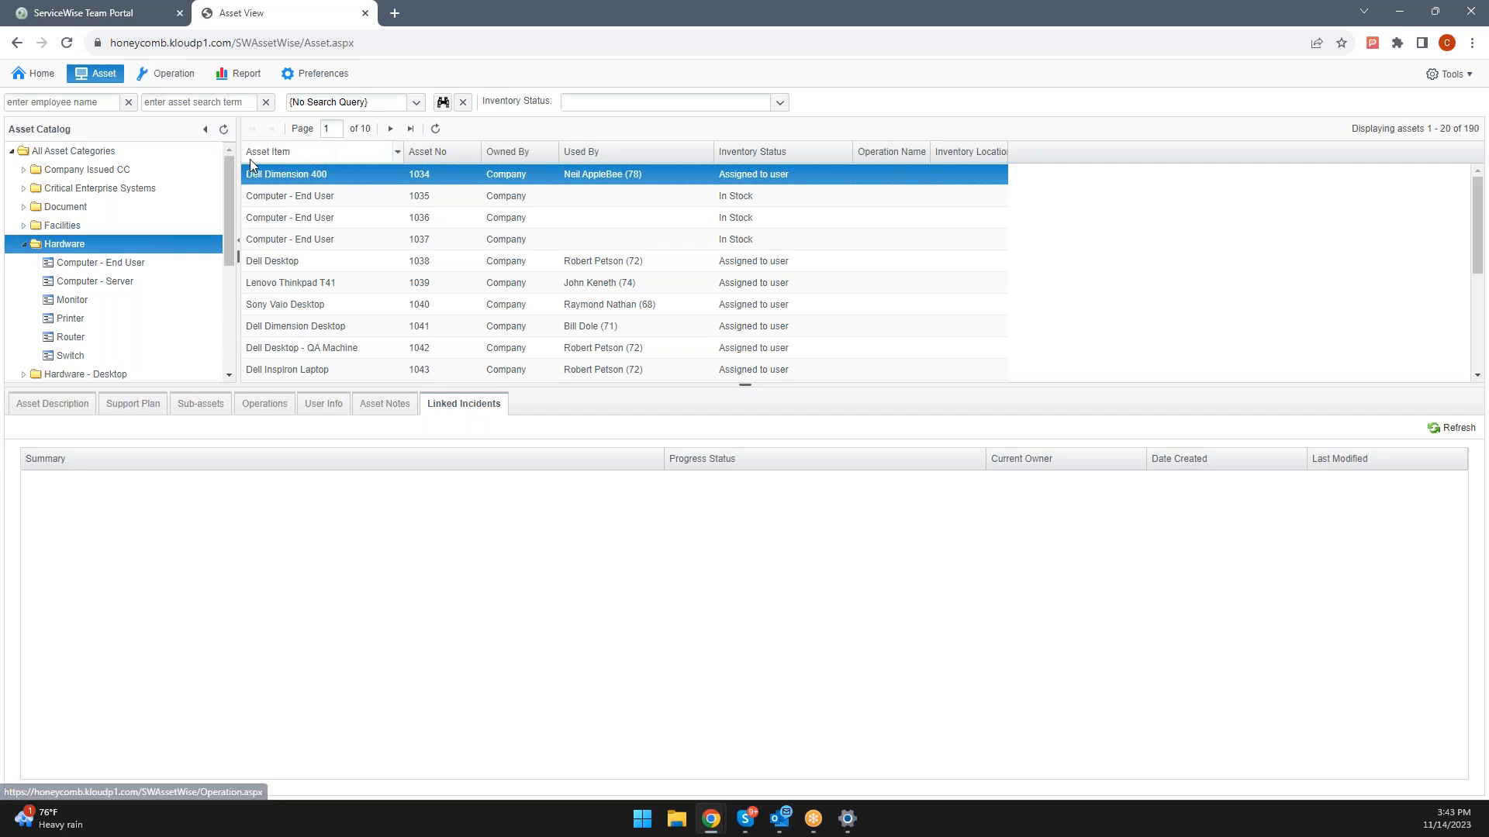
# Step: Look at the list of open asset operations and return to the full asset list
pyautogui.click(178, 83)
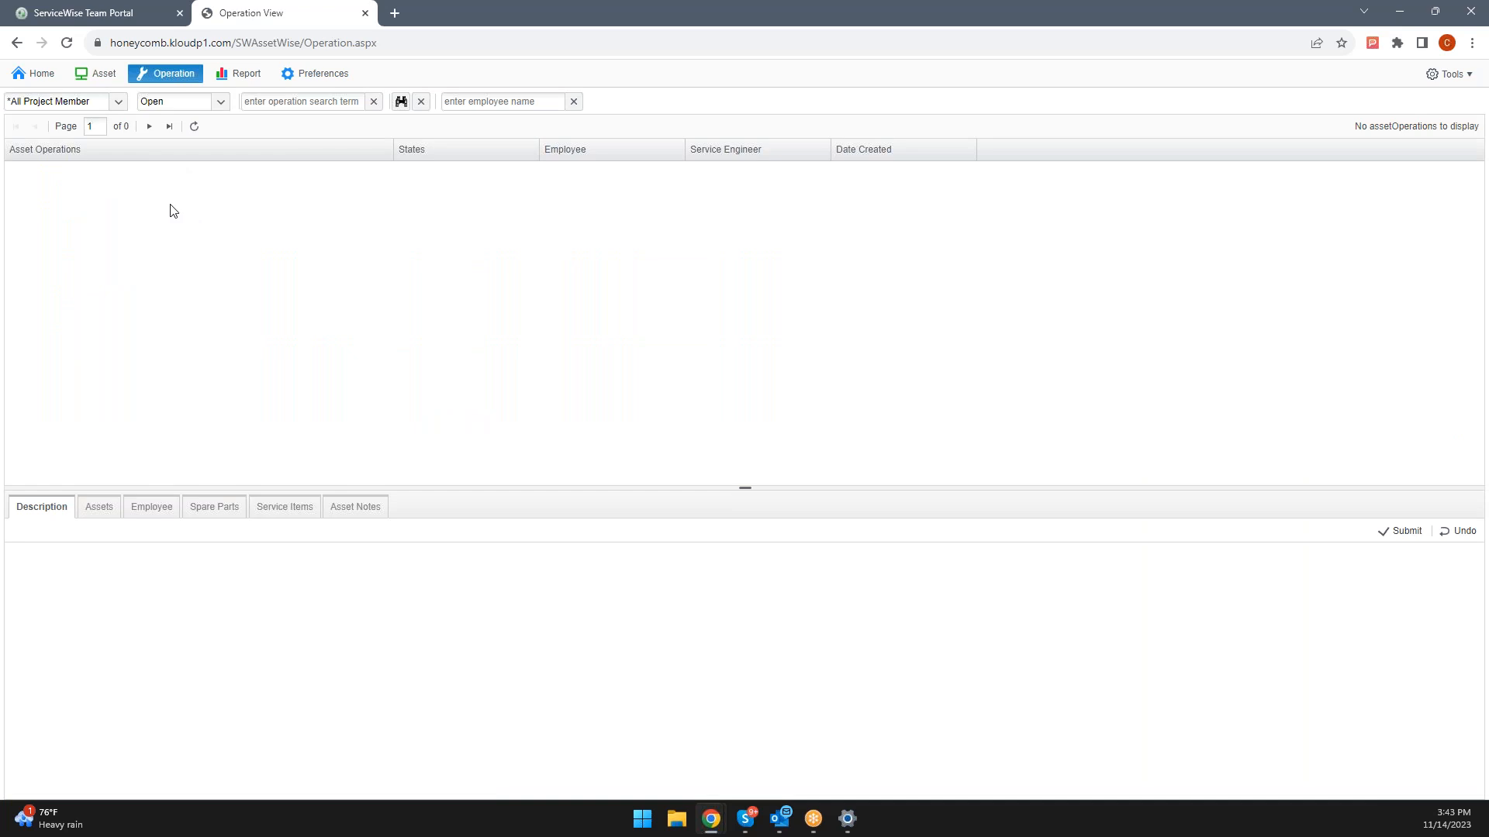
pyautogui.click(116, 86)
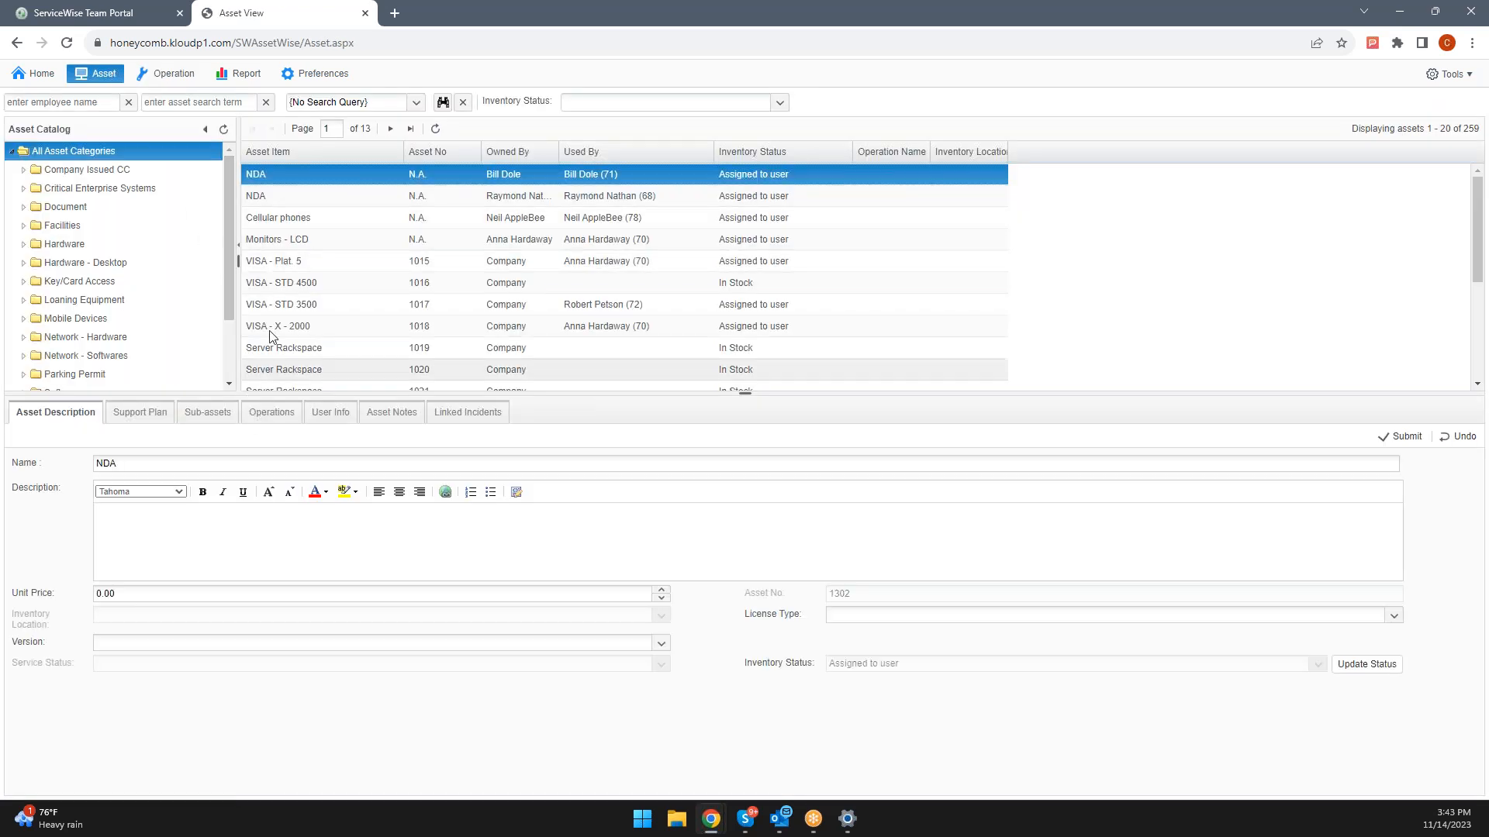
# Step: View the NDA asset's operations history, the list of open asset operations and the report configurations
pyautogui.click(273, 413)
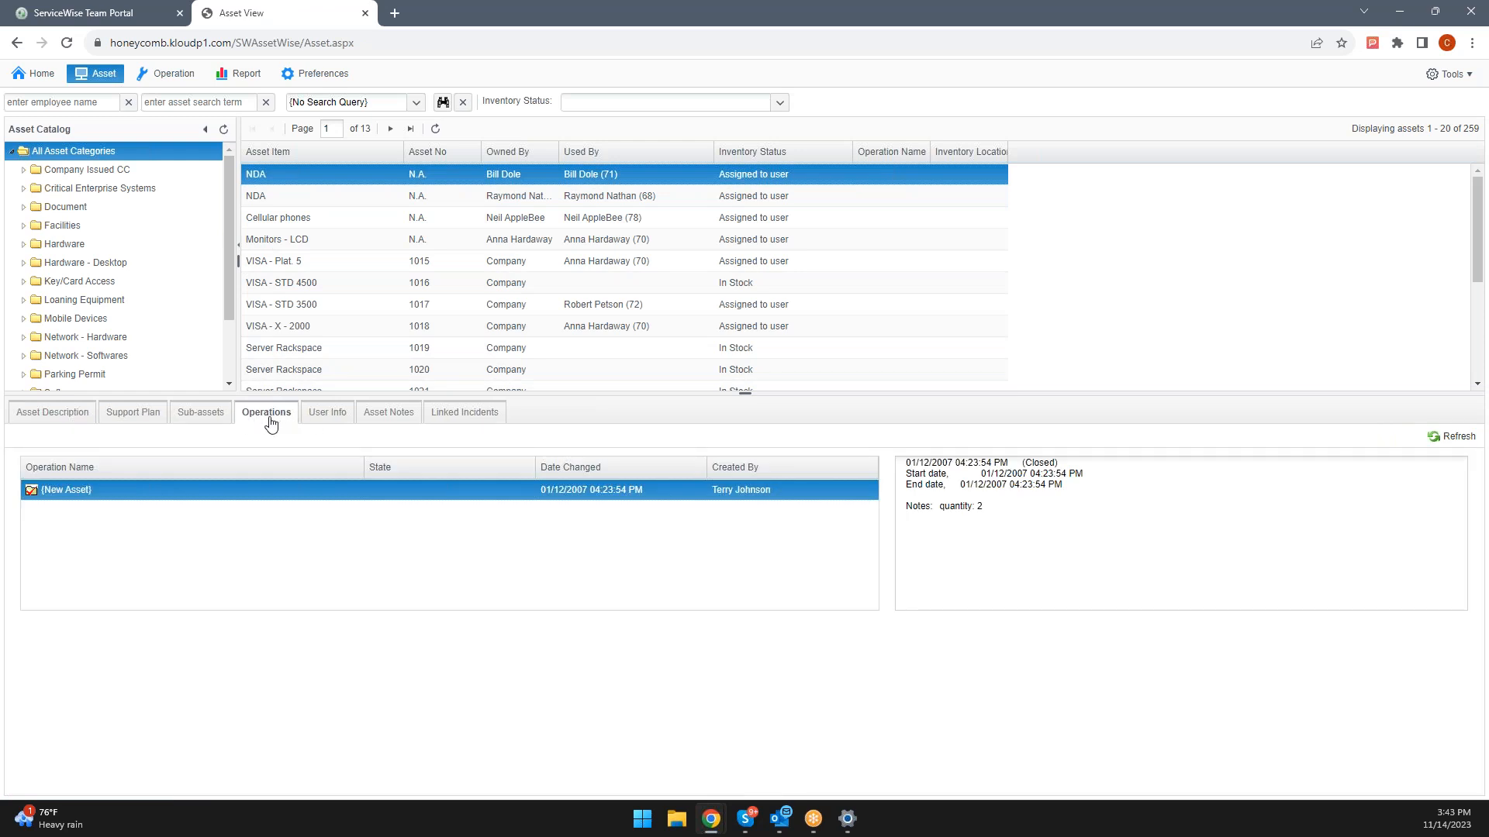
pyautogui.click(163, 79)
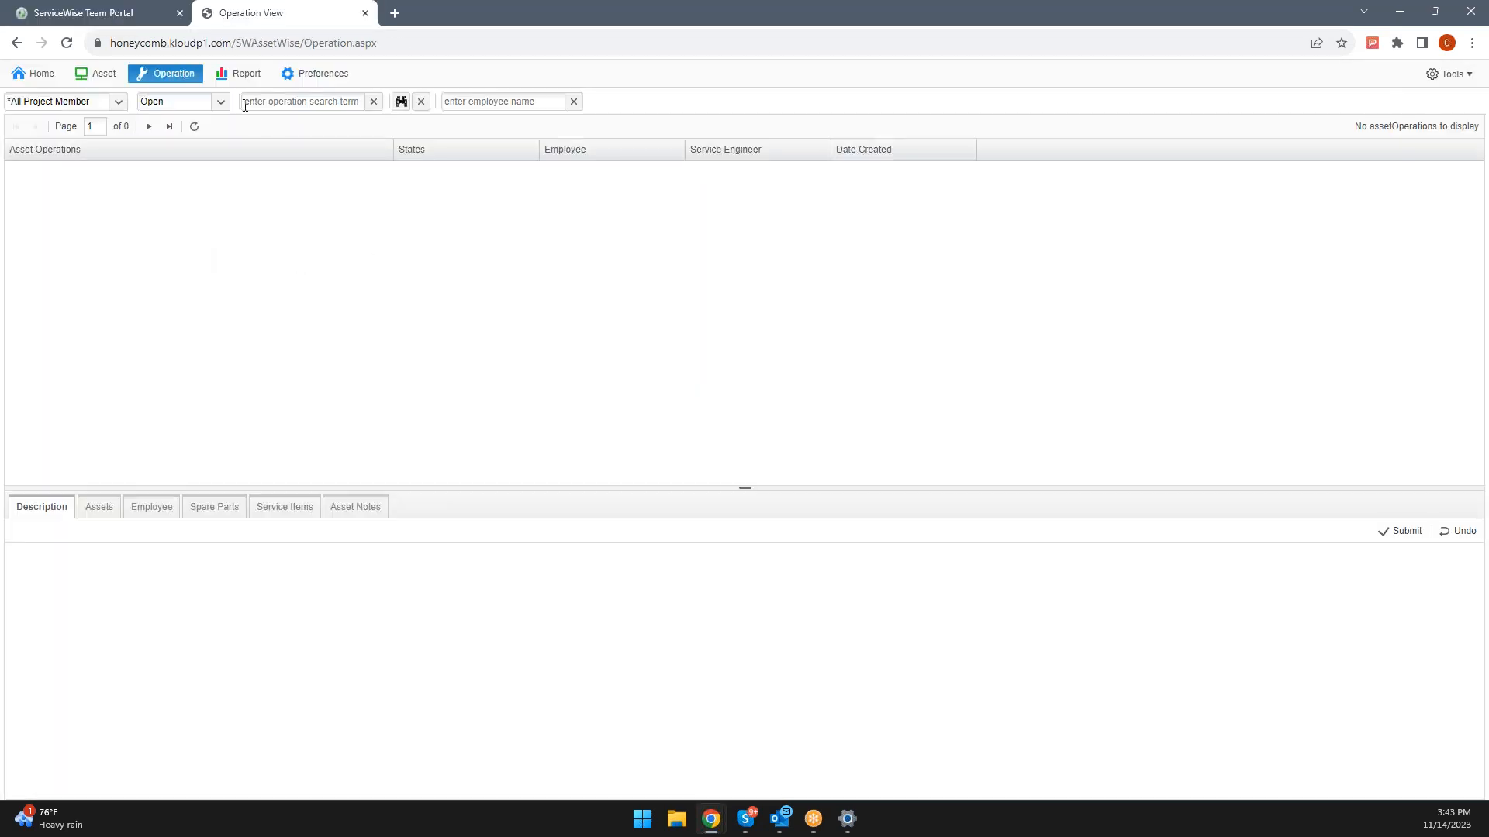
pyautogui.click(238, 80)
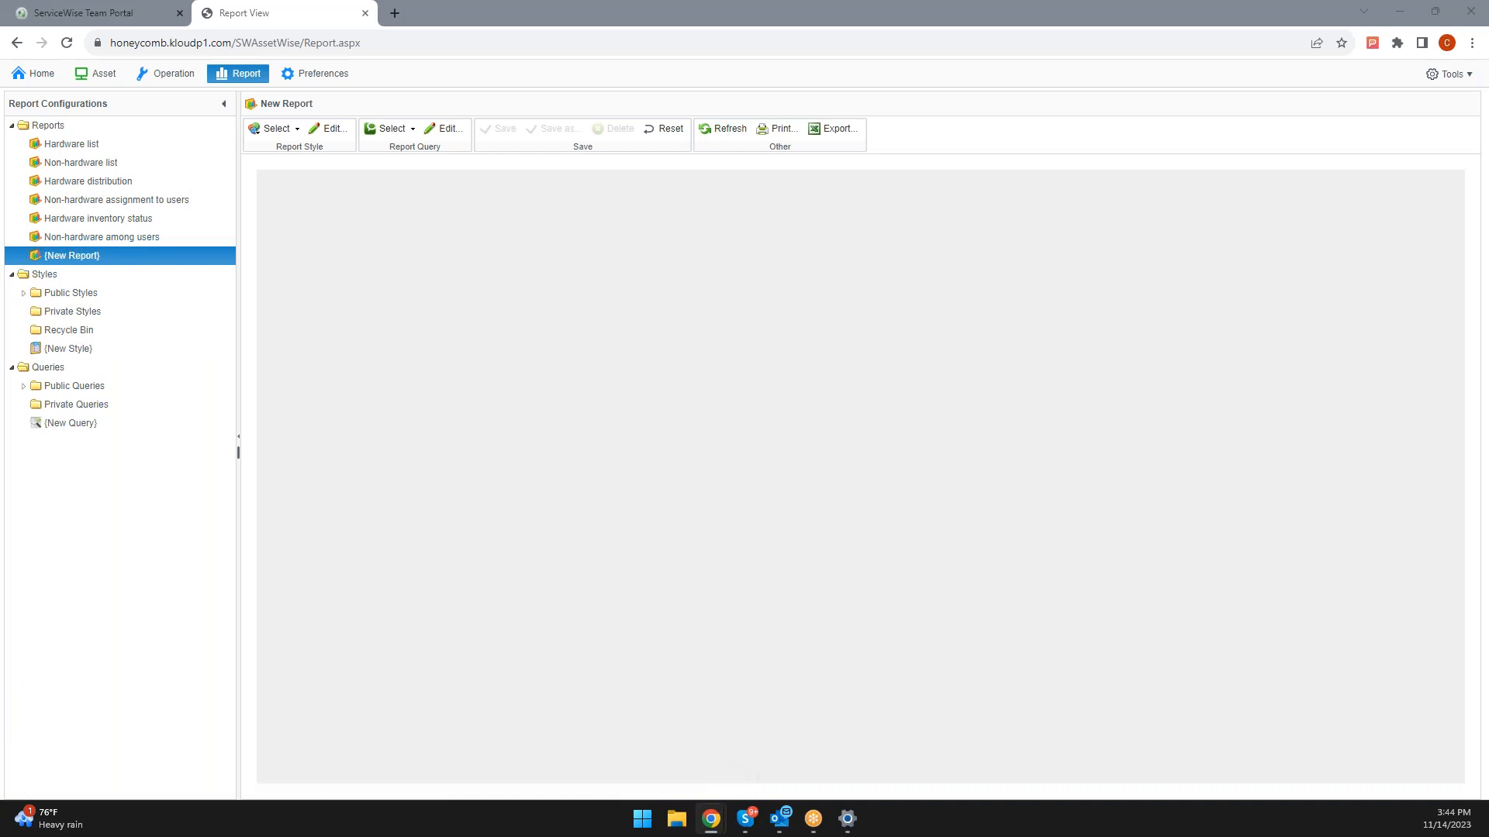
# Step: Switch to the ServiceWise Team Portal and examine the details of the employee's Dell OptiPlex 330 asset
pyautogui.click(101, 23)
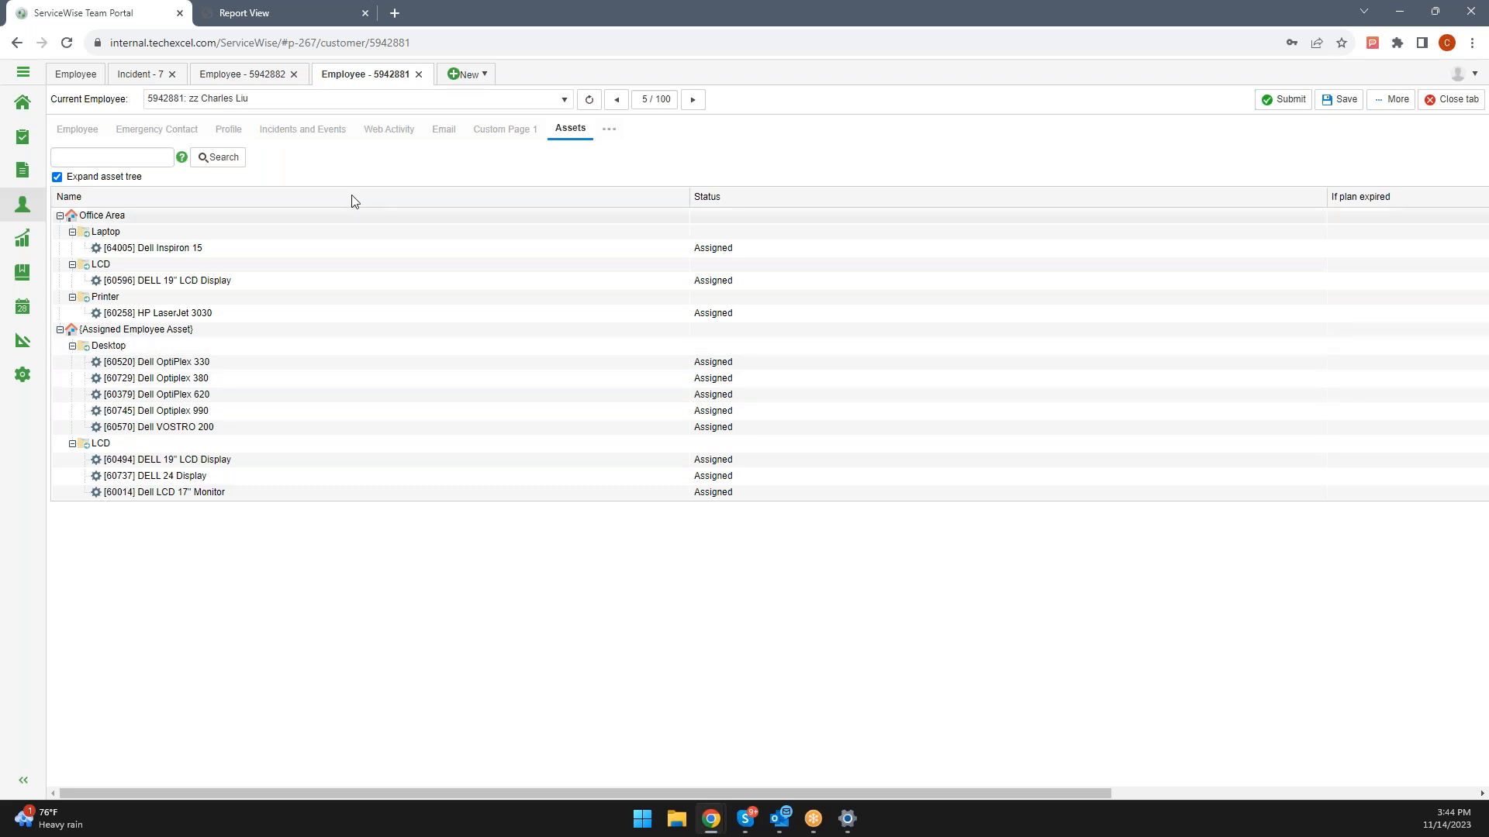
pyautogui.doubleClick(168, 364)
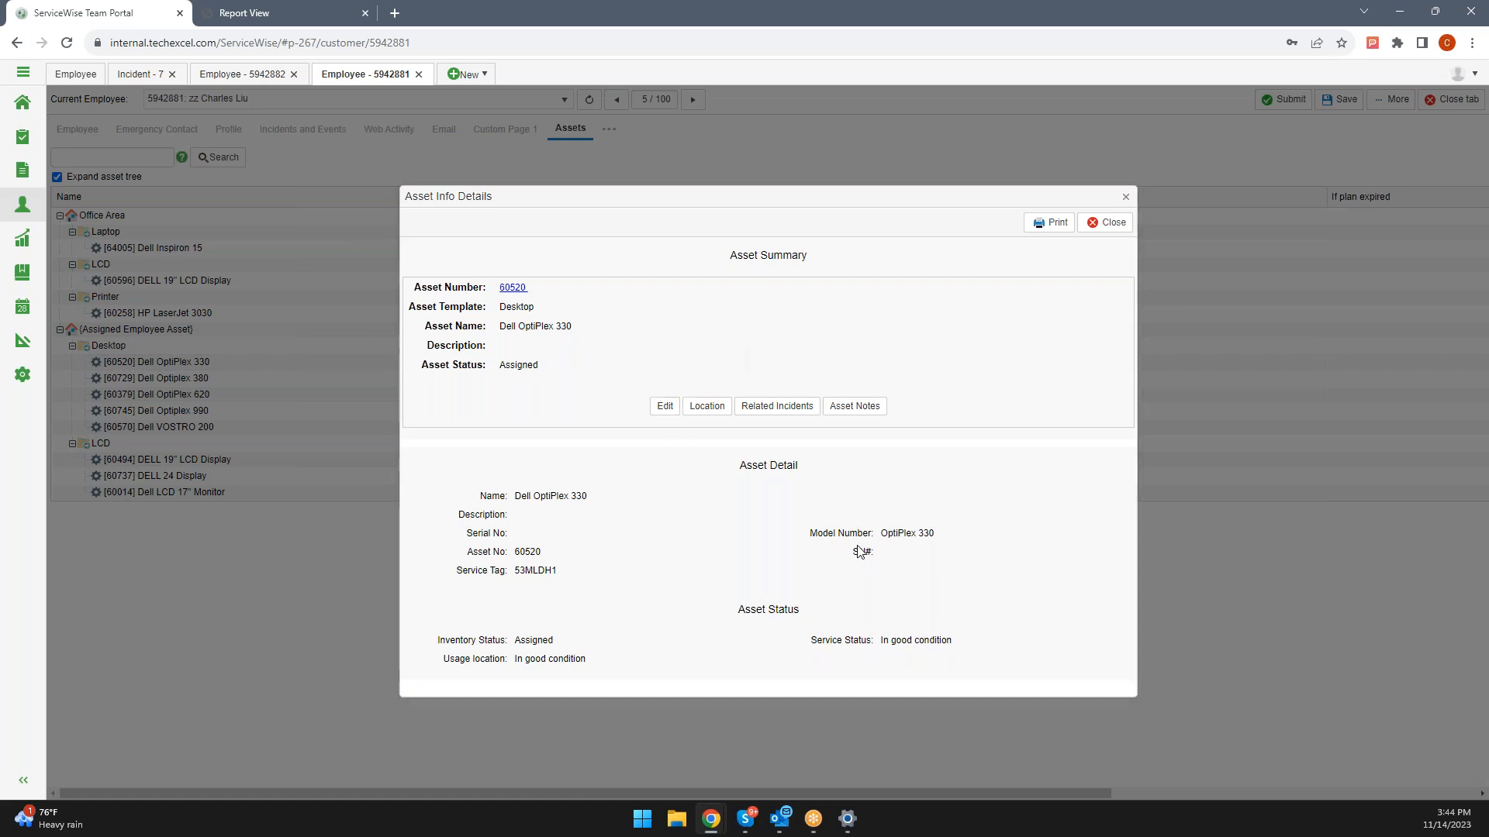
pyautogui.moveTo(860, 551); pyautogui.dragTo(487, 554)
pyautogui.click(577, 562)
pyautogui.click(1105, 223)
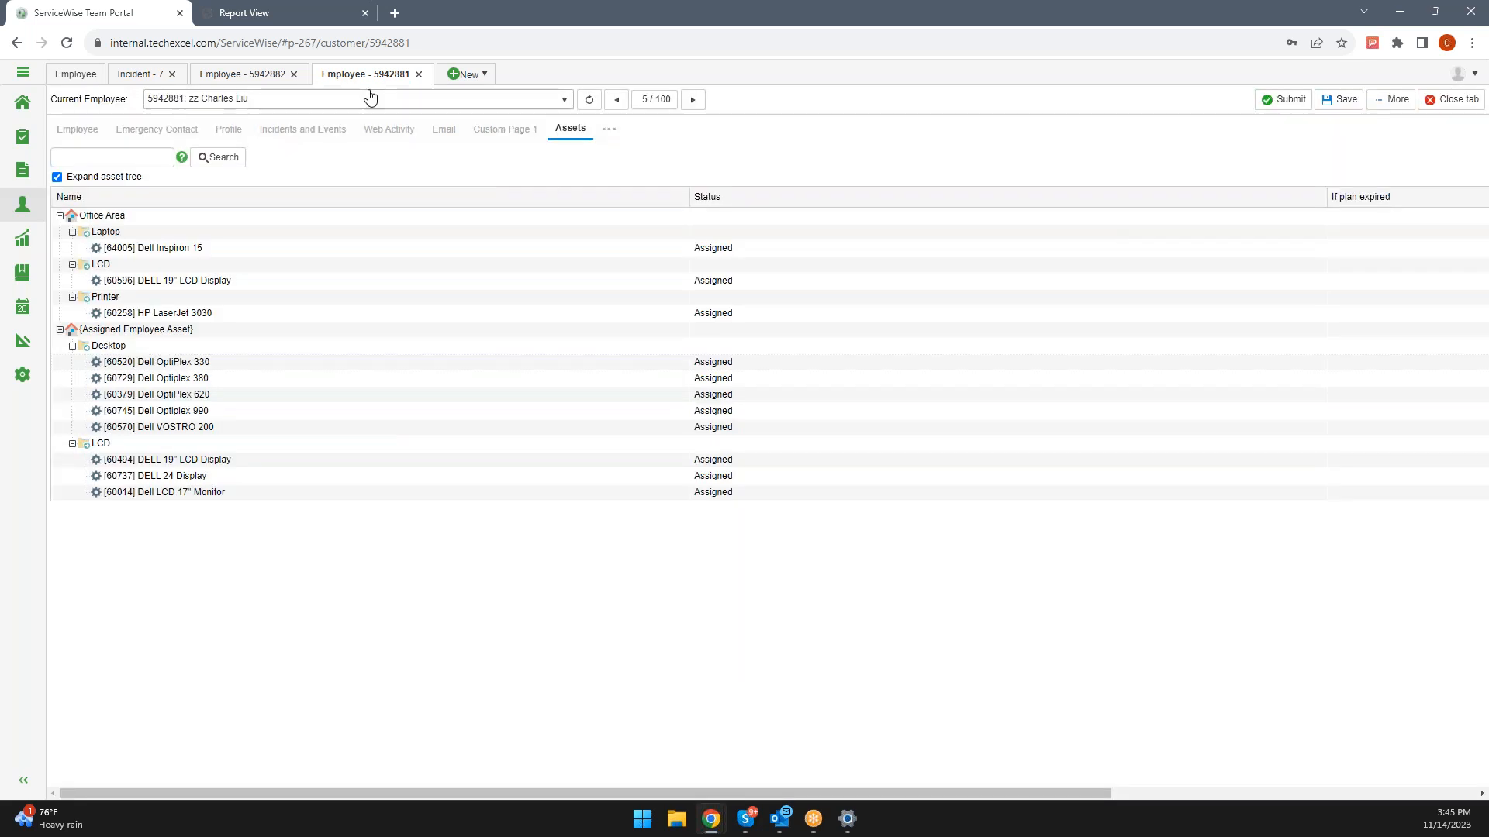
# Step: Return to the AssetWise asset list and check which actions are available for the NDA assets
pyautogui.click(279, 13)
pyautogui.click(94, 73)
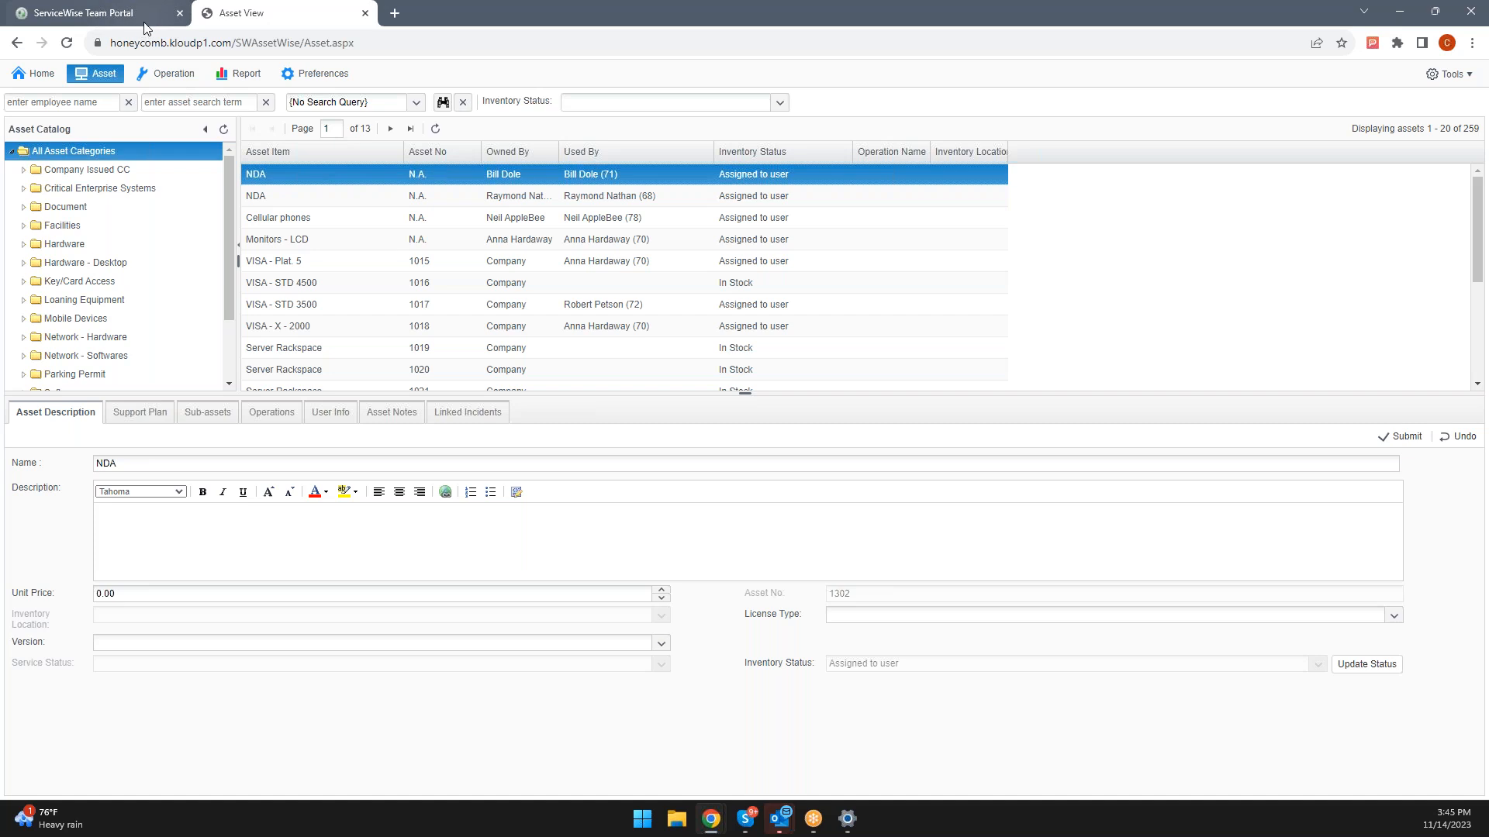
pyautogui.rightClick(314, 202)
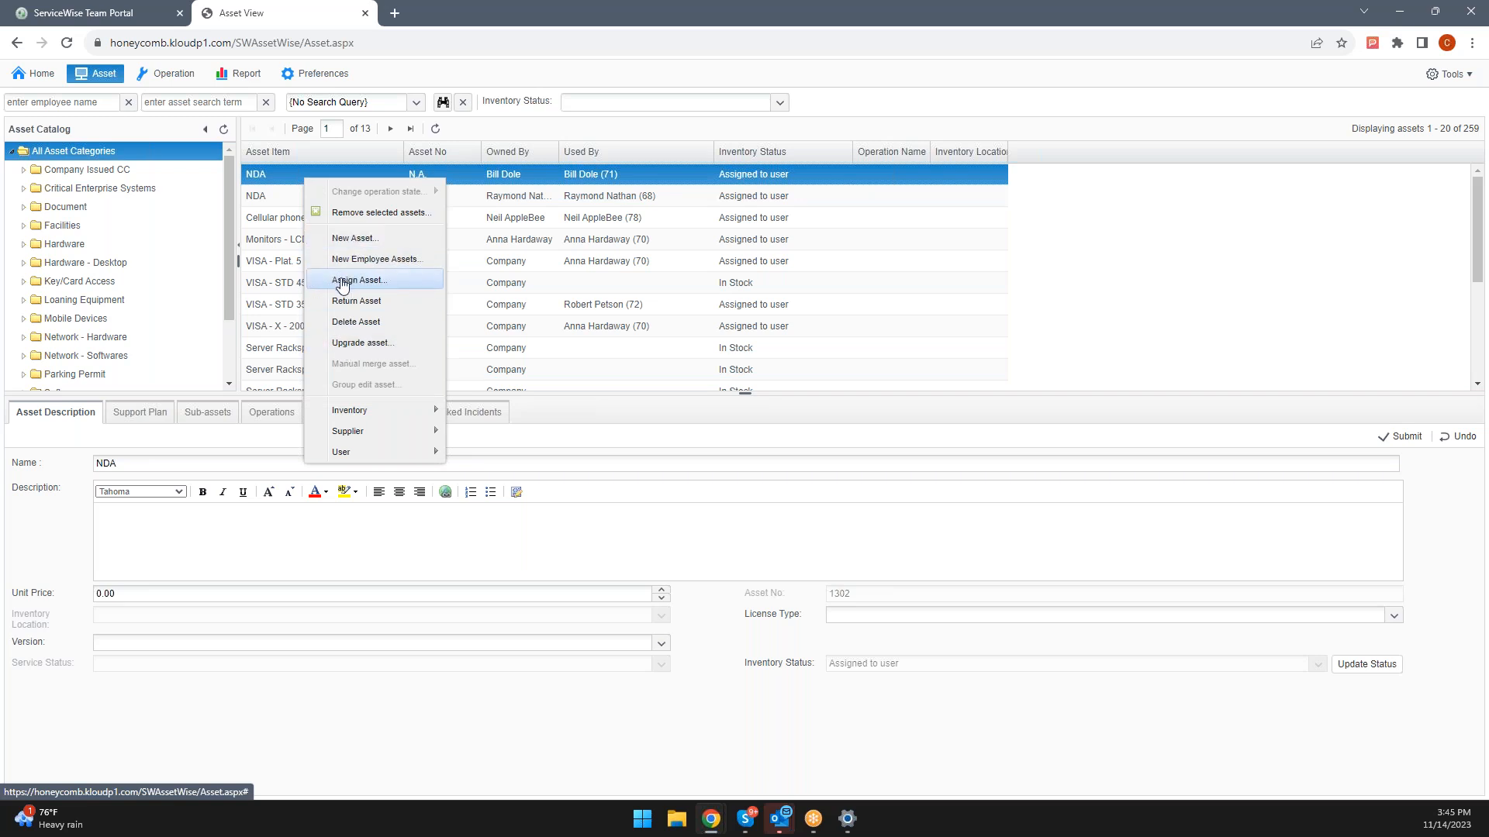
pyautogui.click(24, 270)
pyautogui.click(24, 263)
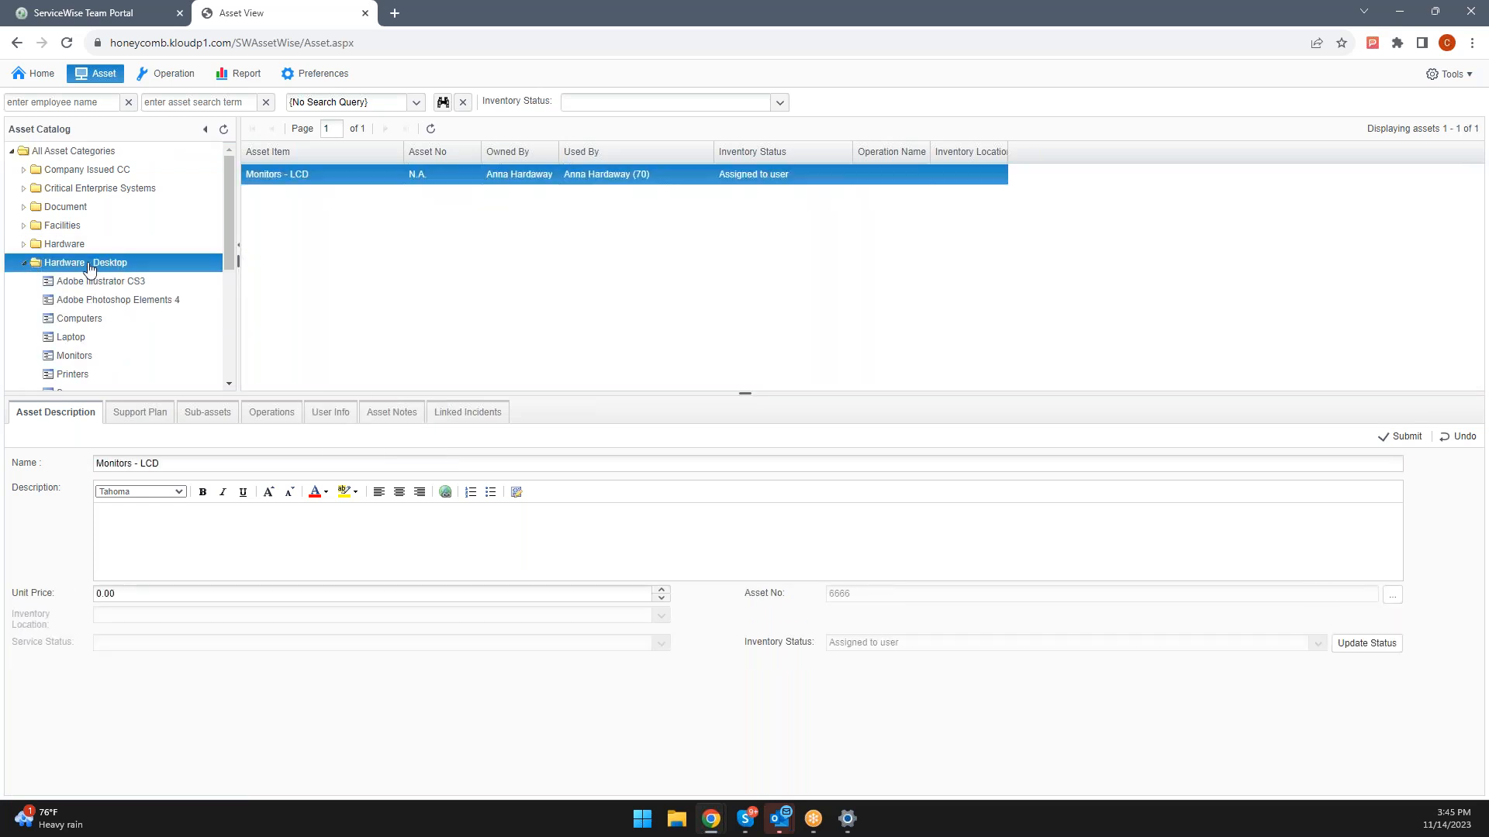
pyautogui.click(89, 318)
pyautogui.rightClick(375, 260)
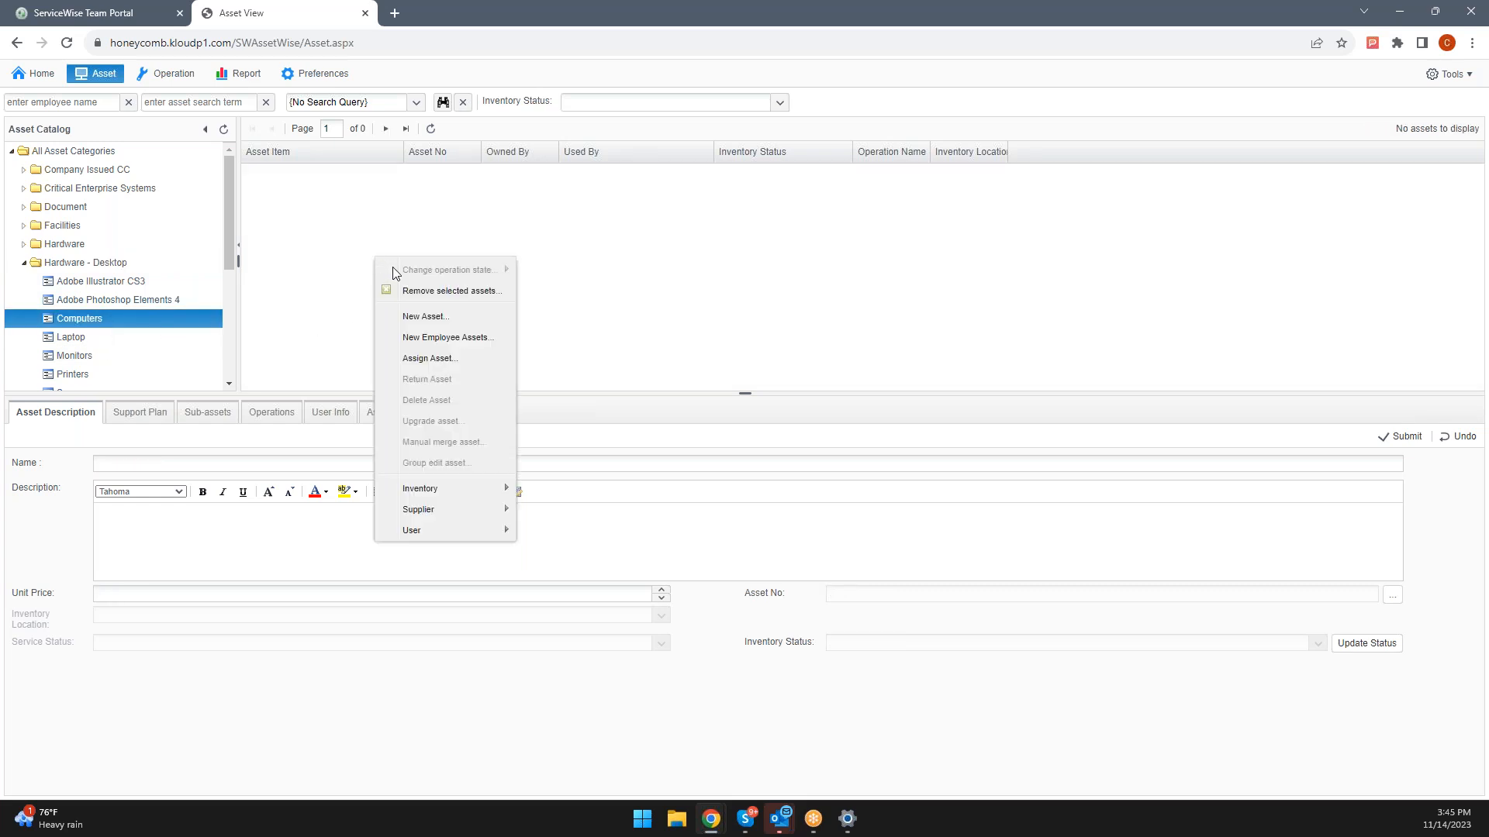
pyautogui.click(420, 316)
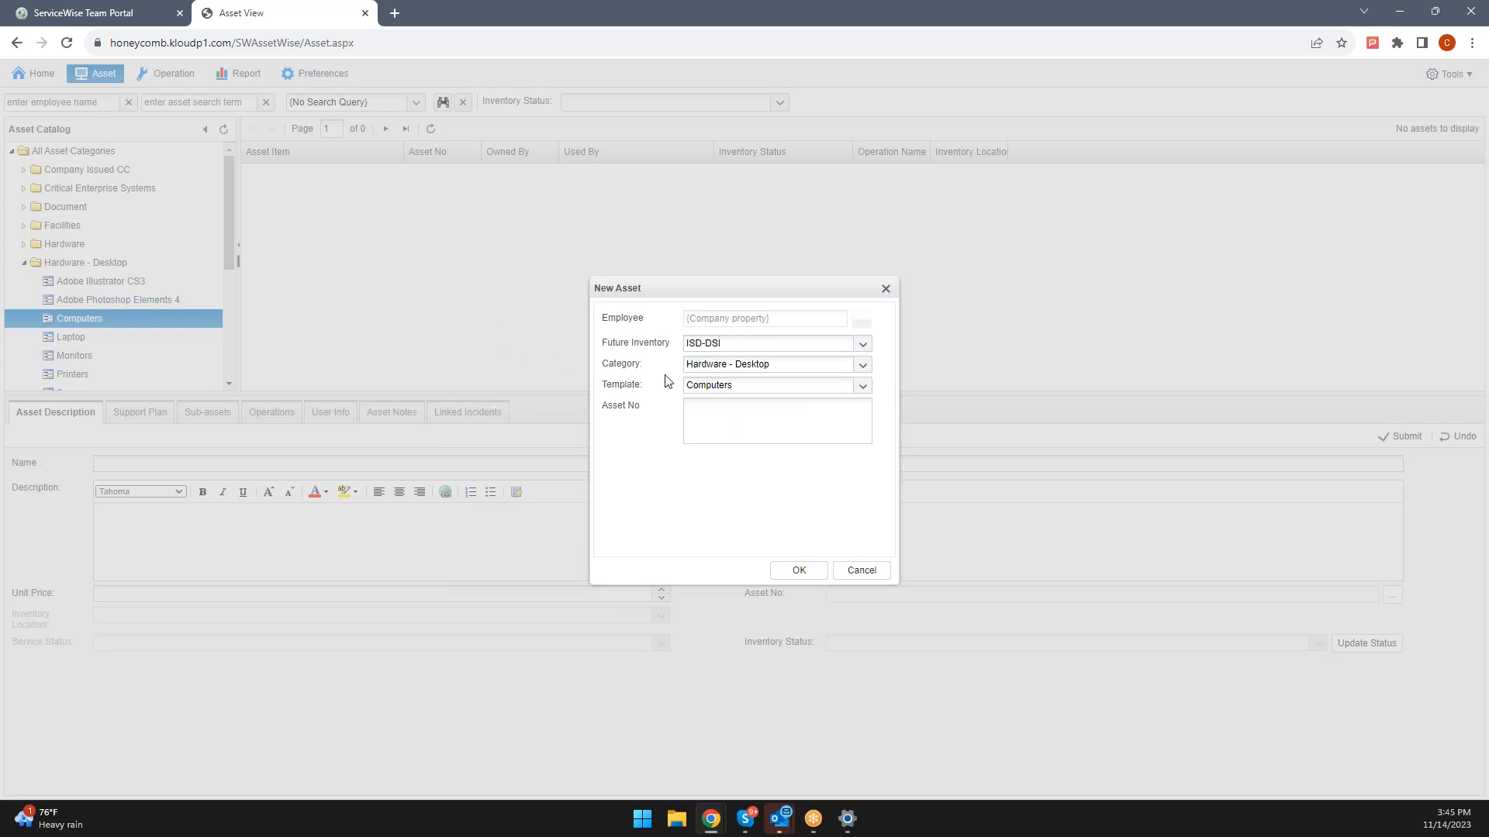
pyautogui.click(787, 571)
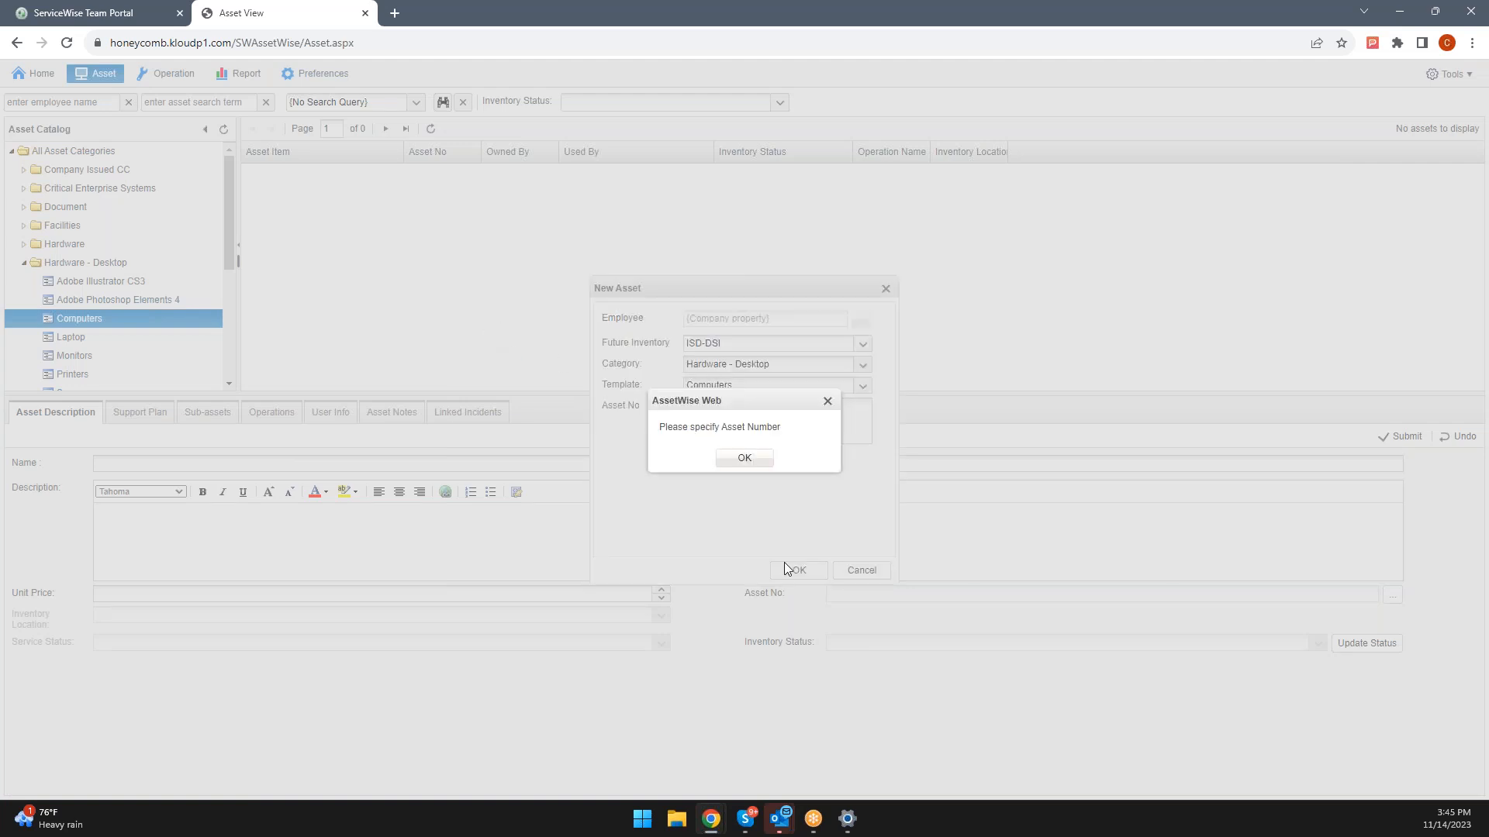
pyautogui.click(745, 459)
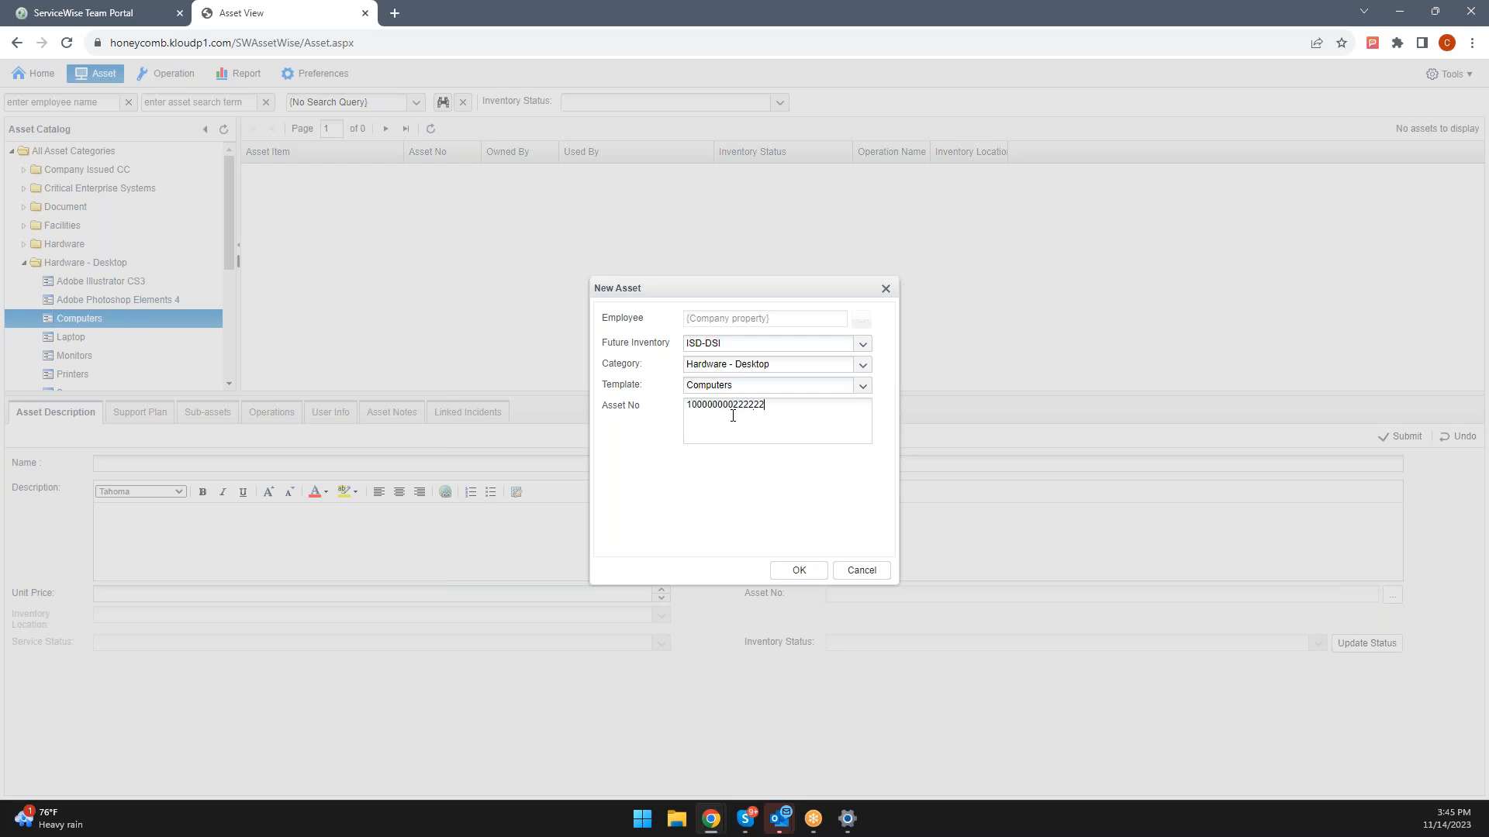
pyautogui.click(795, 570)
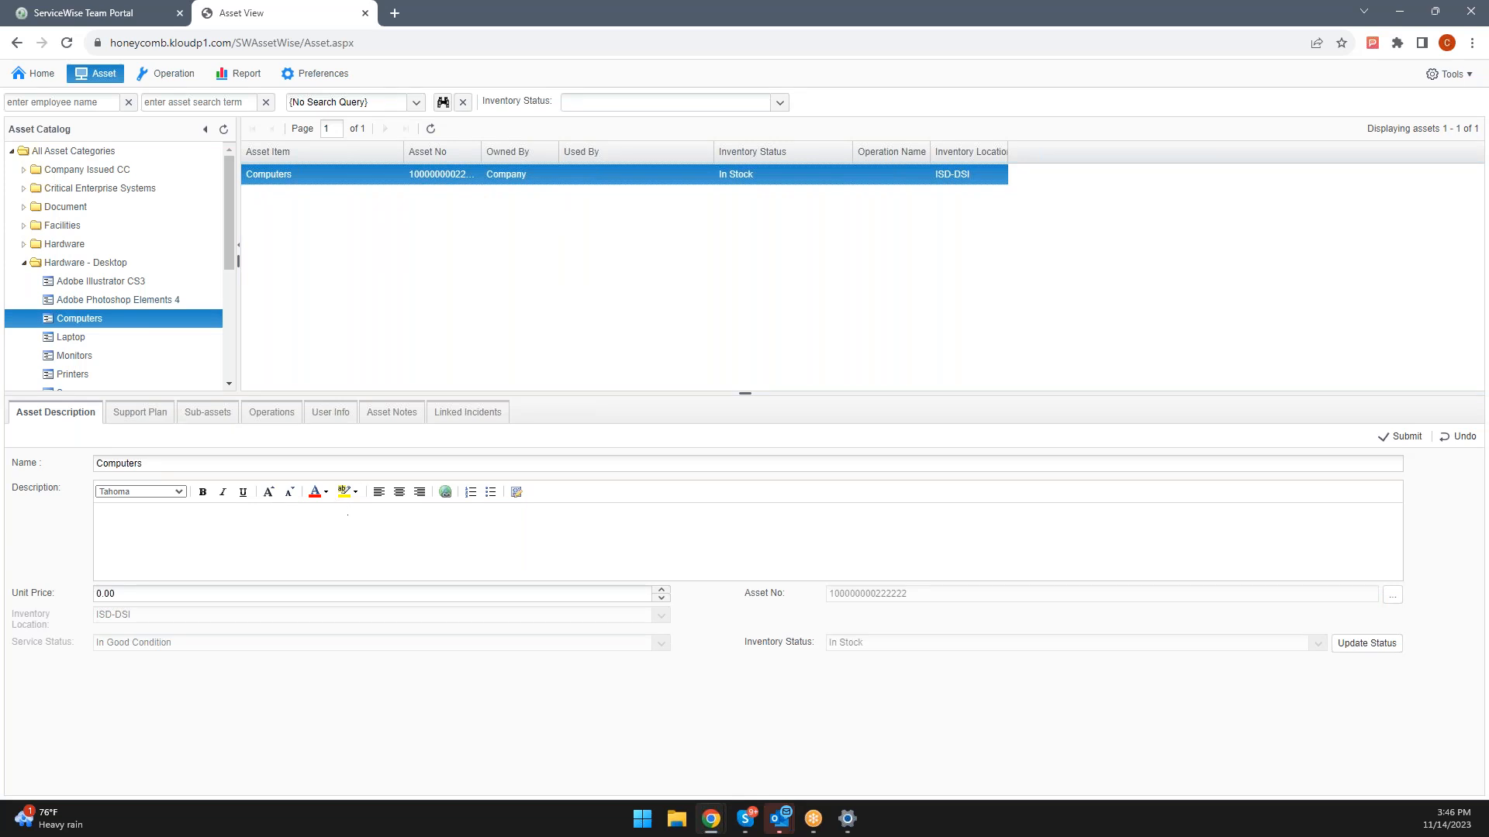
# Step: Check the assignment options and employee locations offered for the new Computers asset without assigning it
pyautogui.rightClick(501, 187)
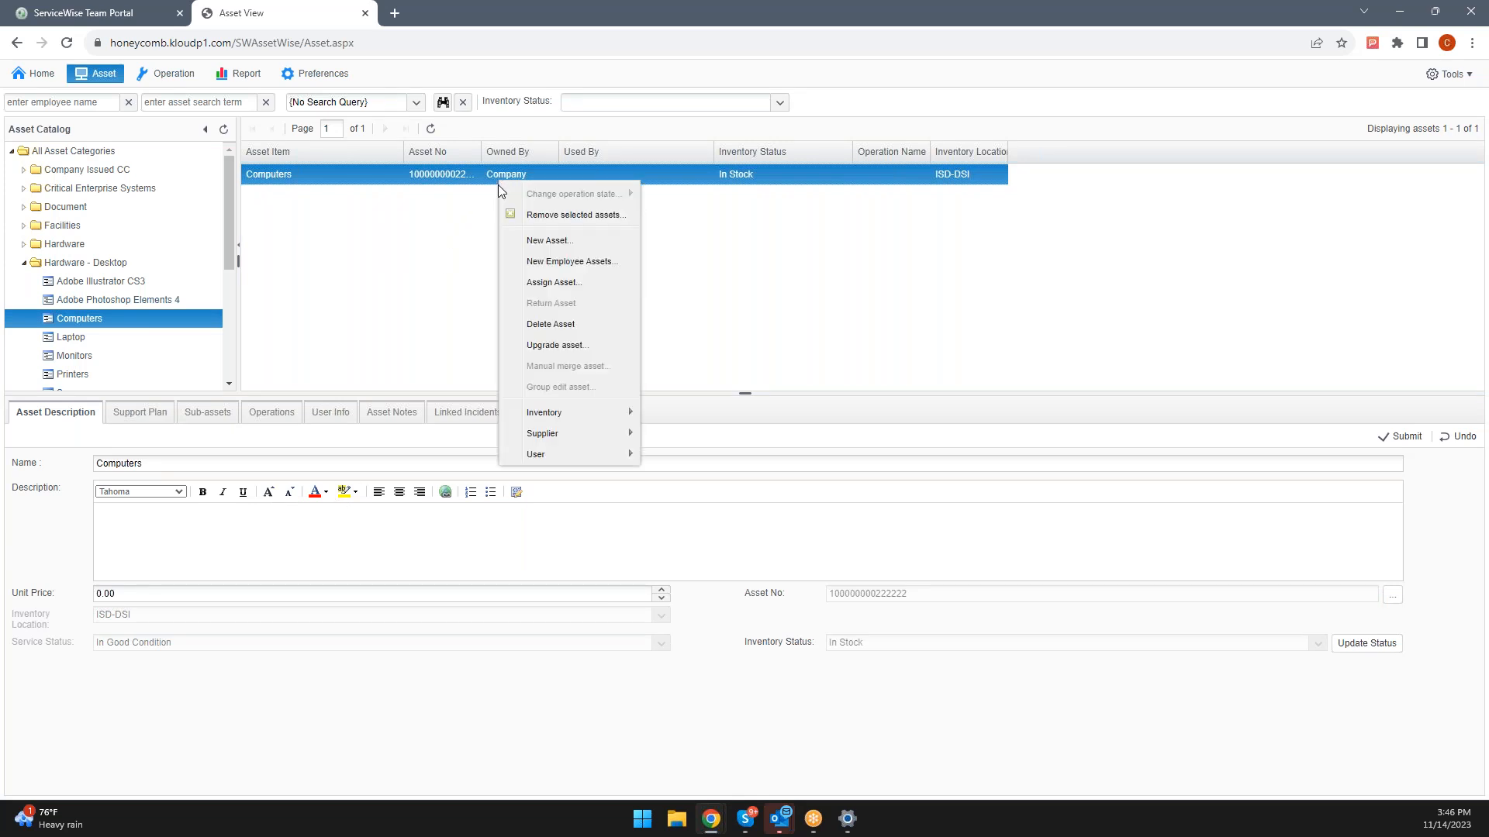
pyautogui.click(560, 287)
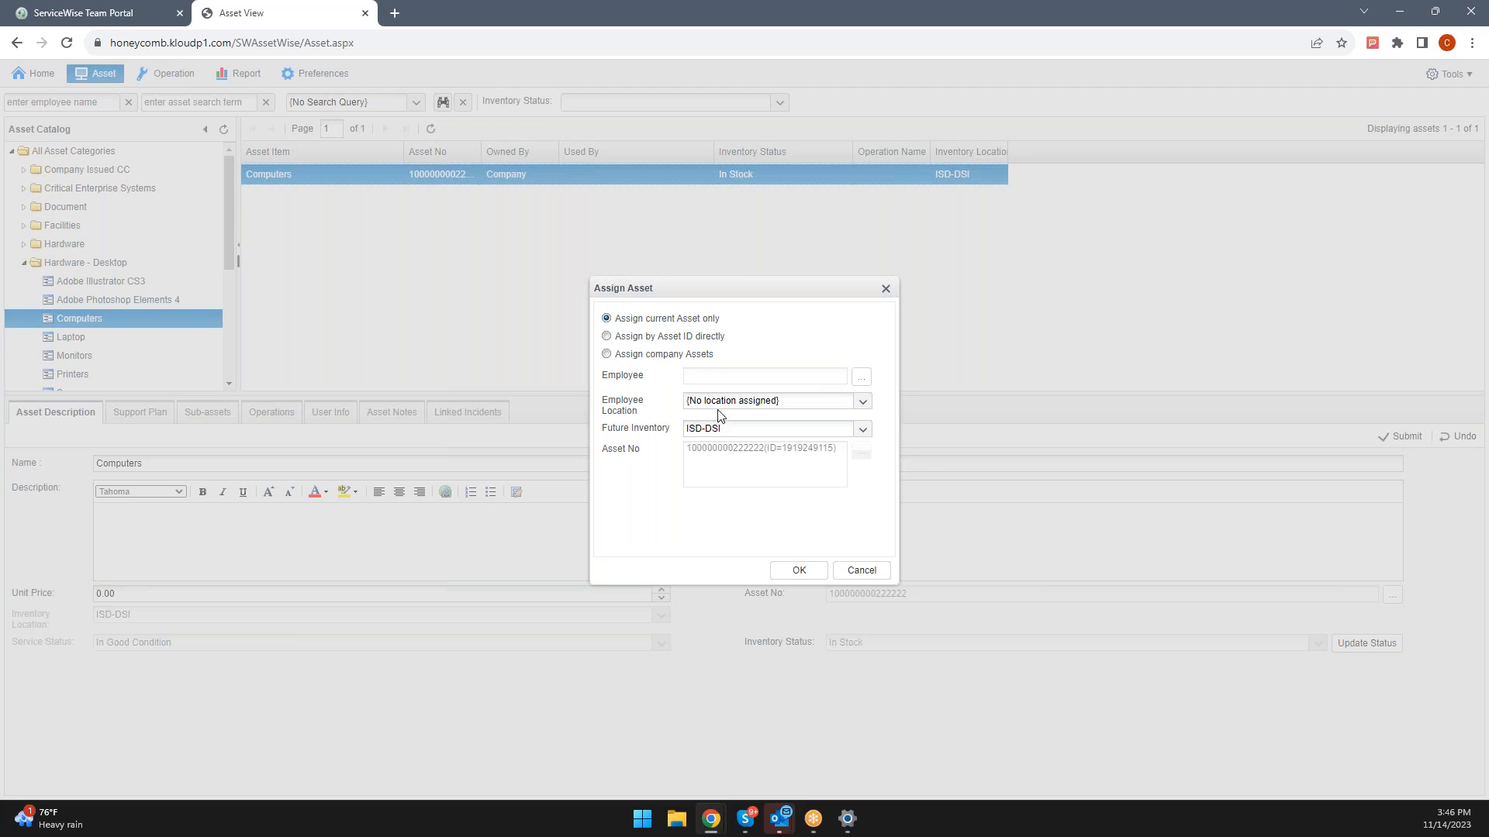
pyautogui.click(779, 404)
pyautogui.click(850, 404)
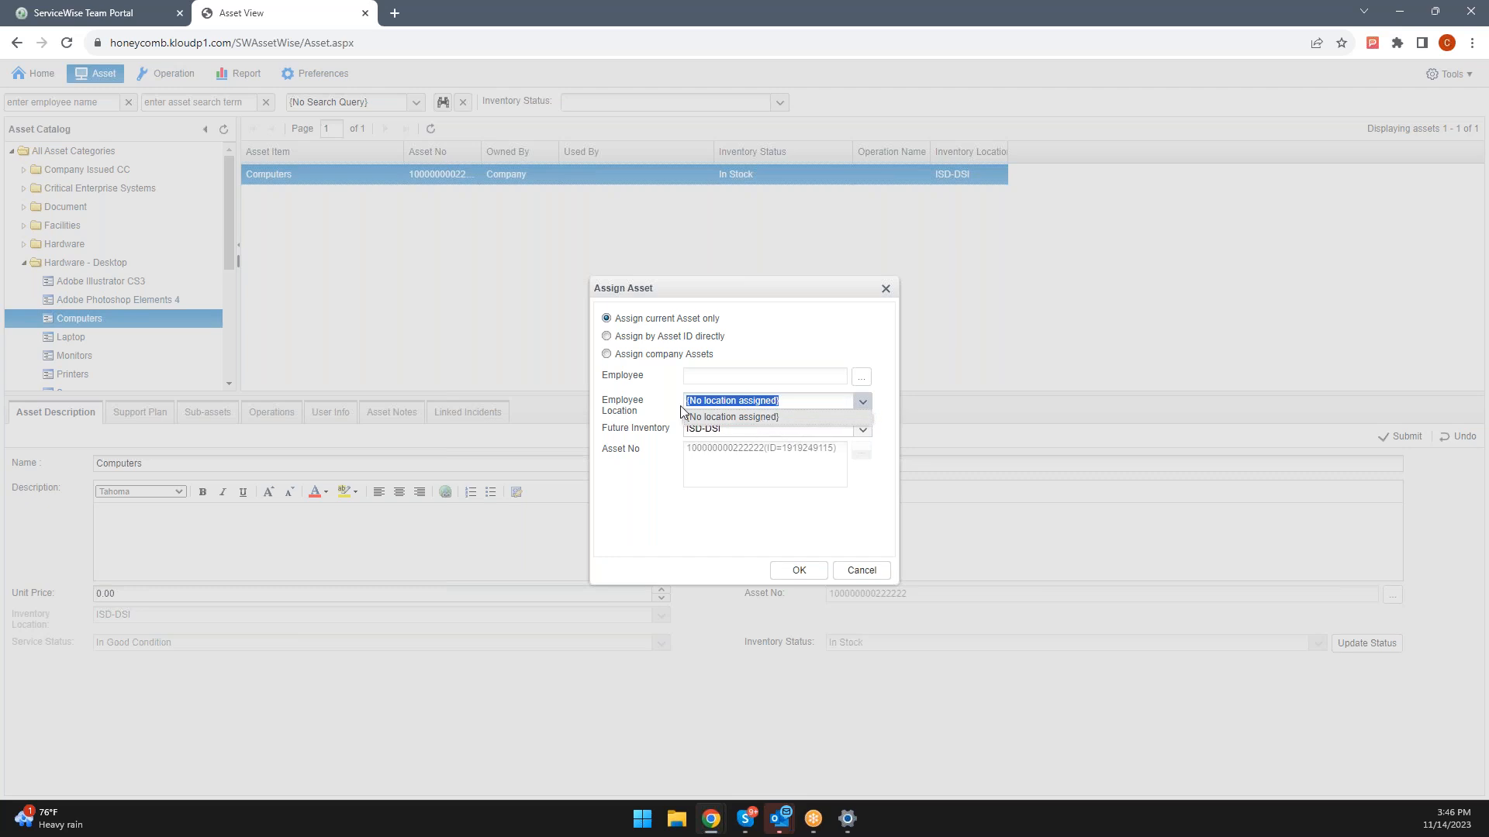
pyautogui.click(860, 570)
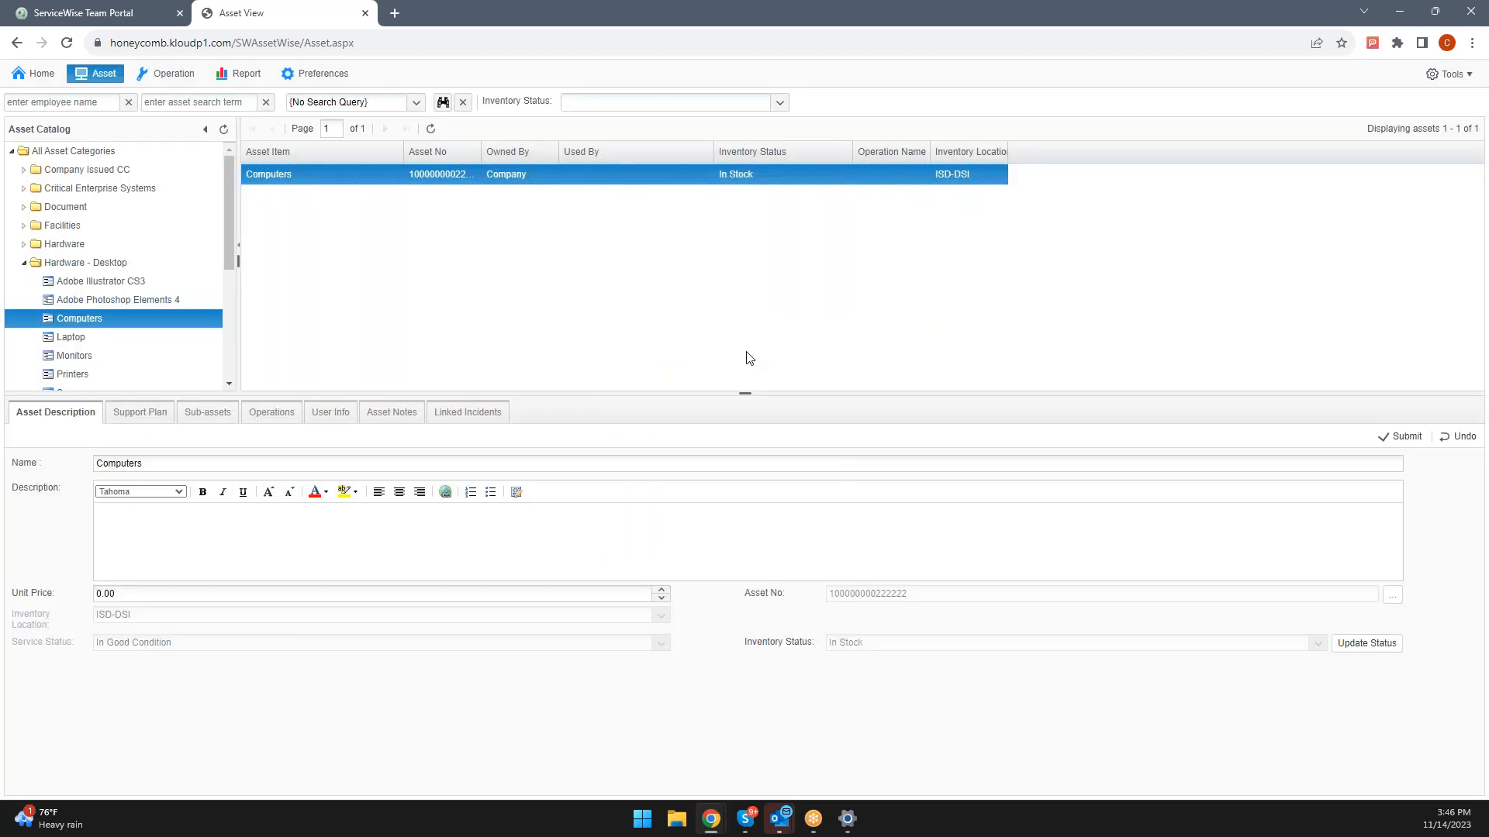
# Step: Review the assignment, upgrade, inventory, supplier and user actions available for the new Computers asset
pyautogui.rightClick(693, 179)
pyautogui.rightClick(660, 183)
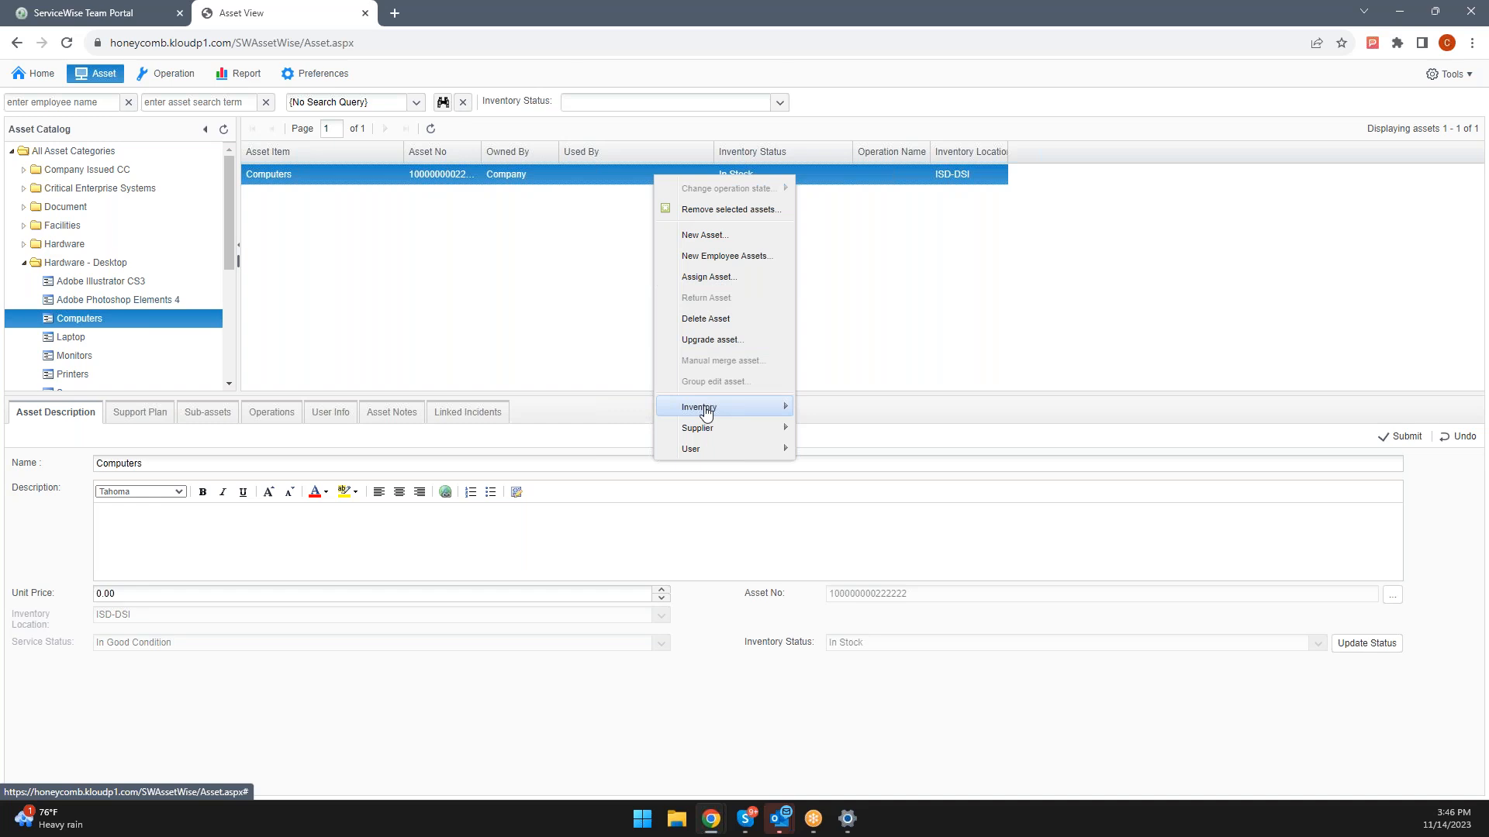
pyautogui.click(737, 410)
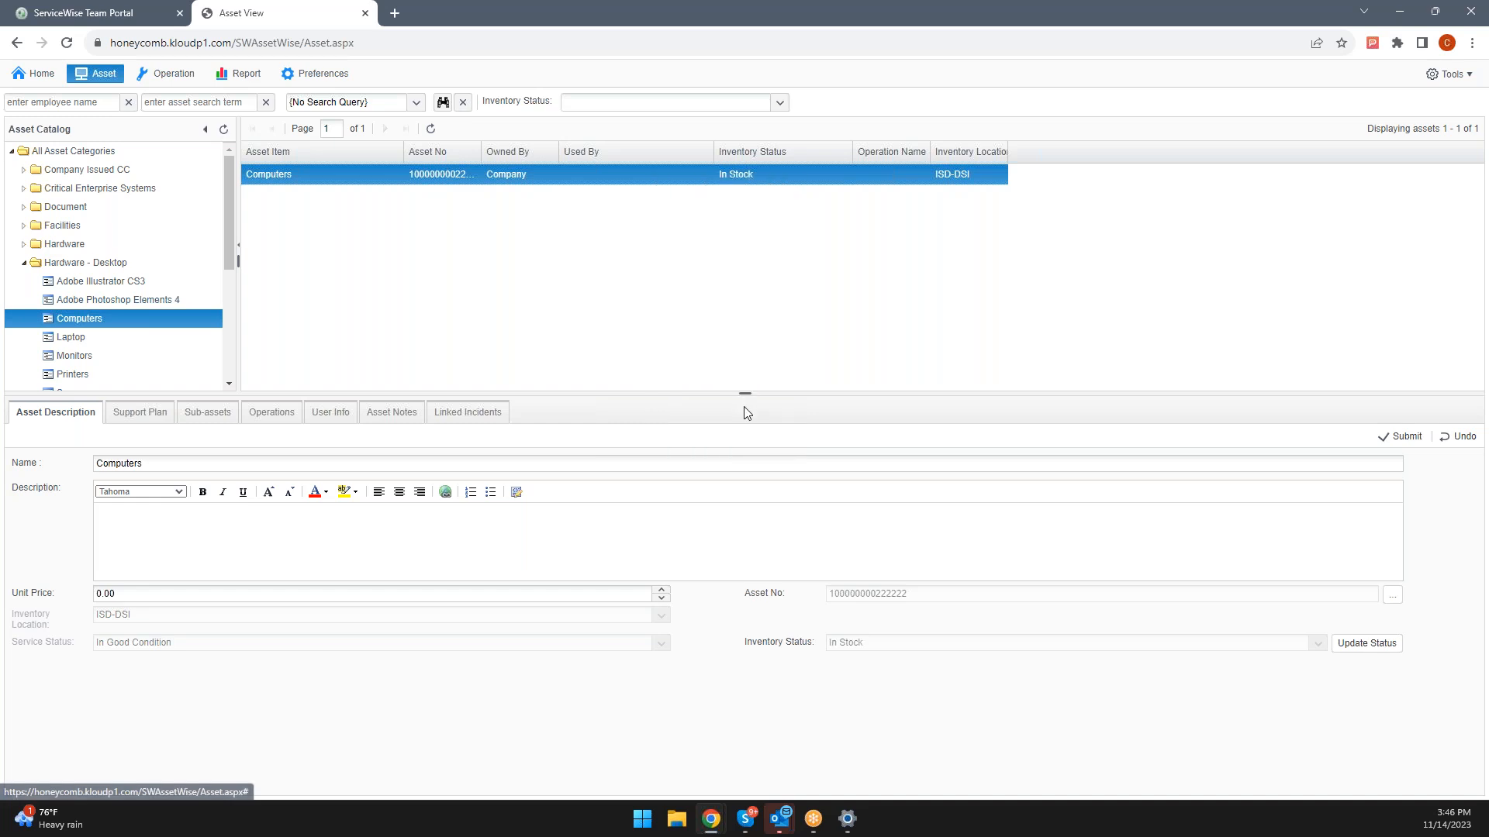
pyautogui.rightClick(551, 183)
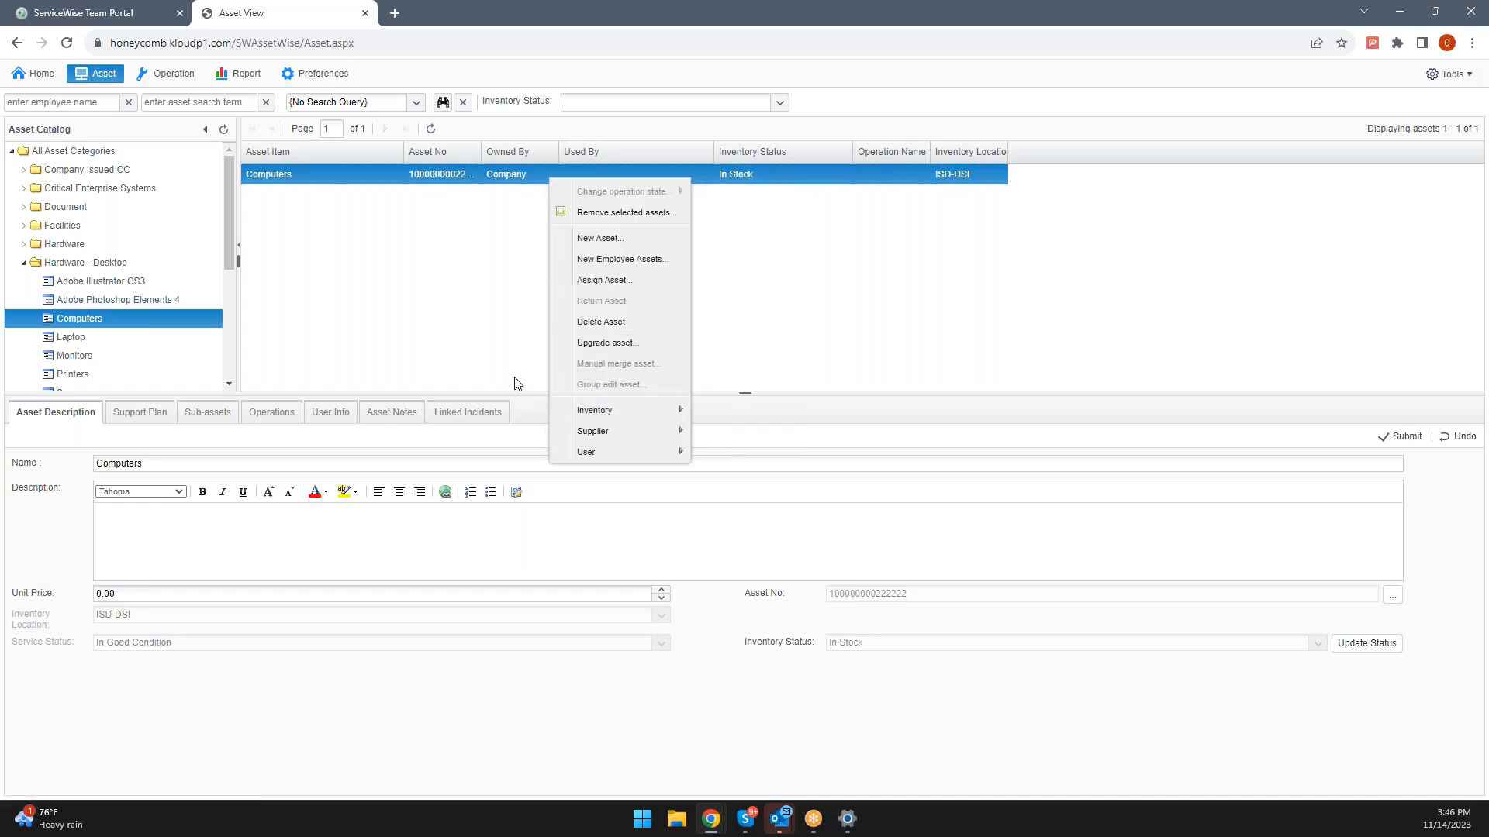
pyautogui.click(463, 340)
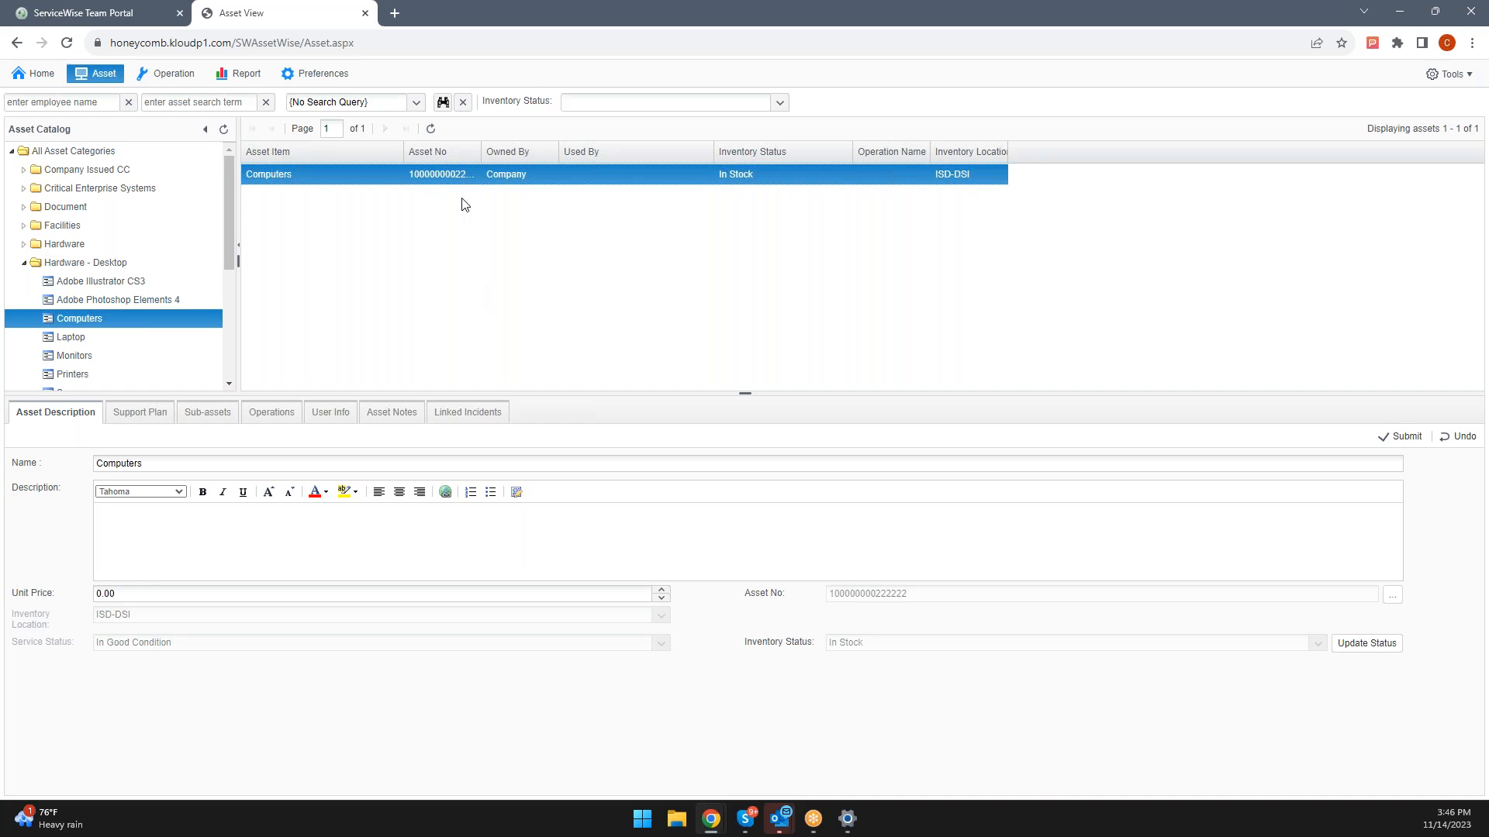
pyautogui.rightClick(418, 184)
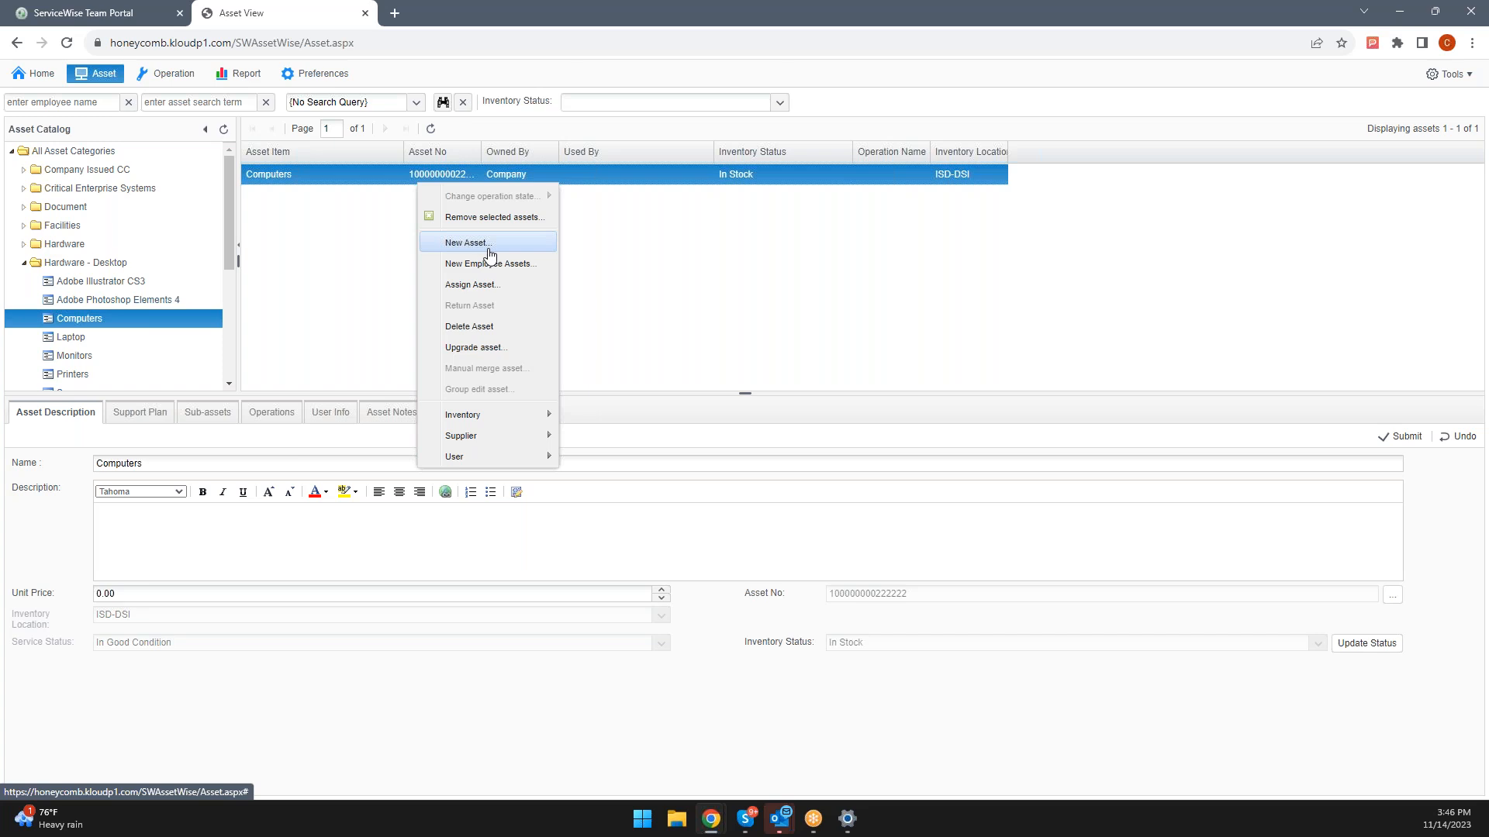
pyautogui.click(591, 349)
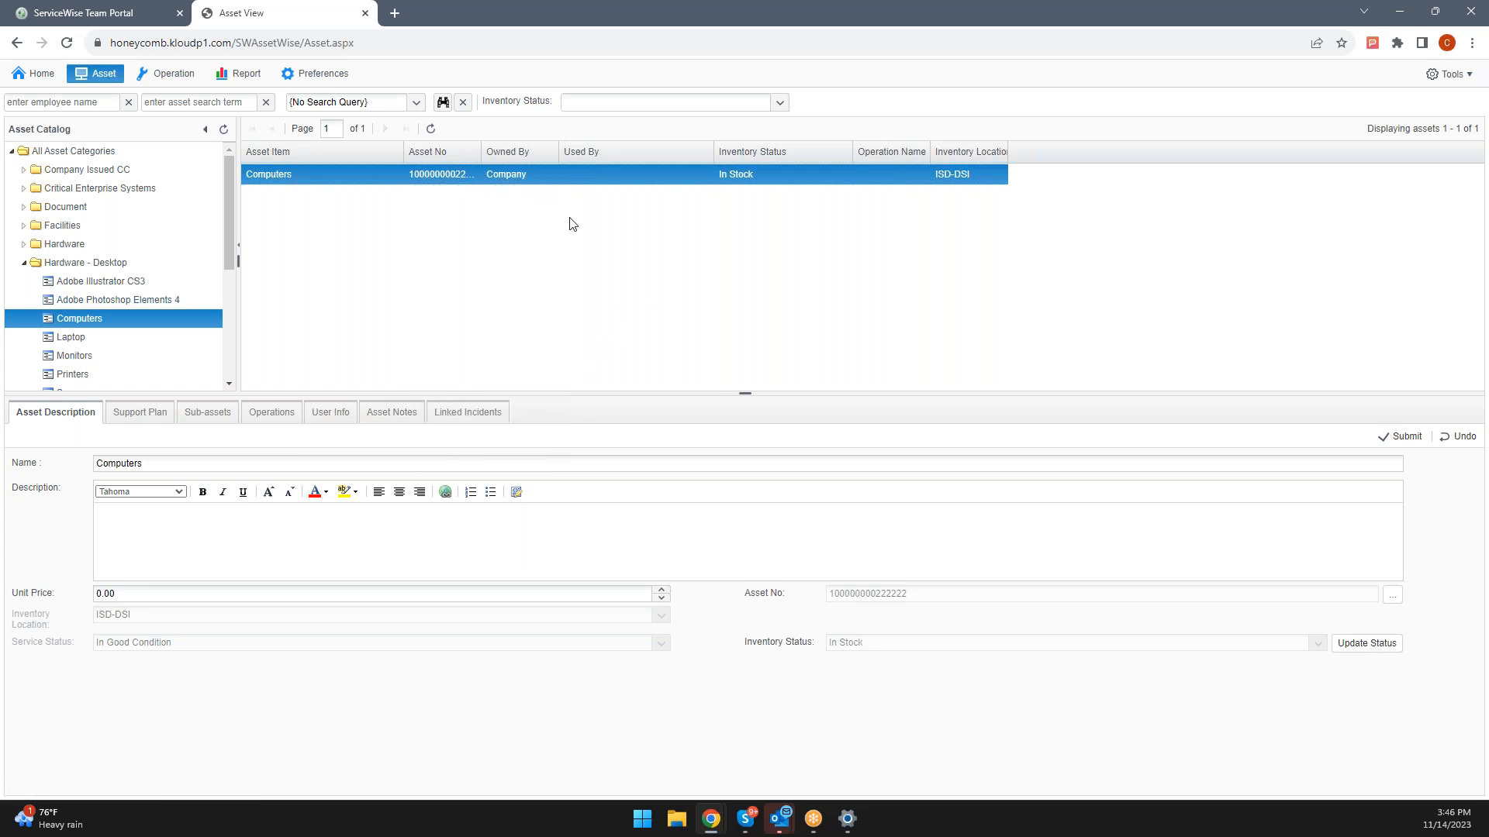
pyautogui.rightClick(560, 183)
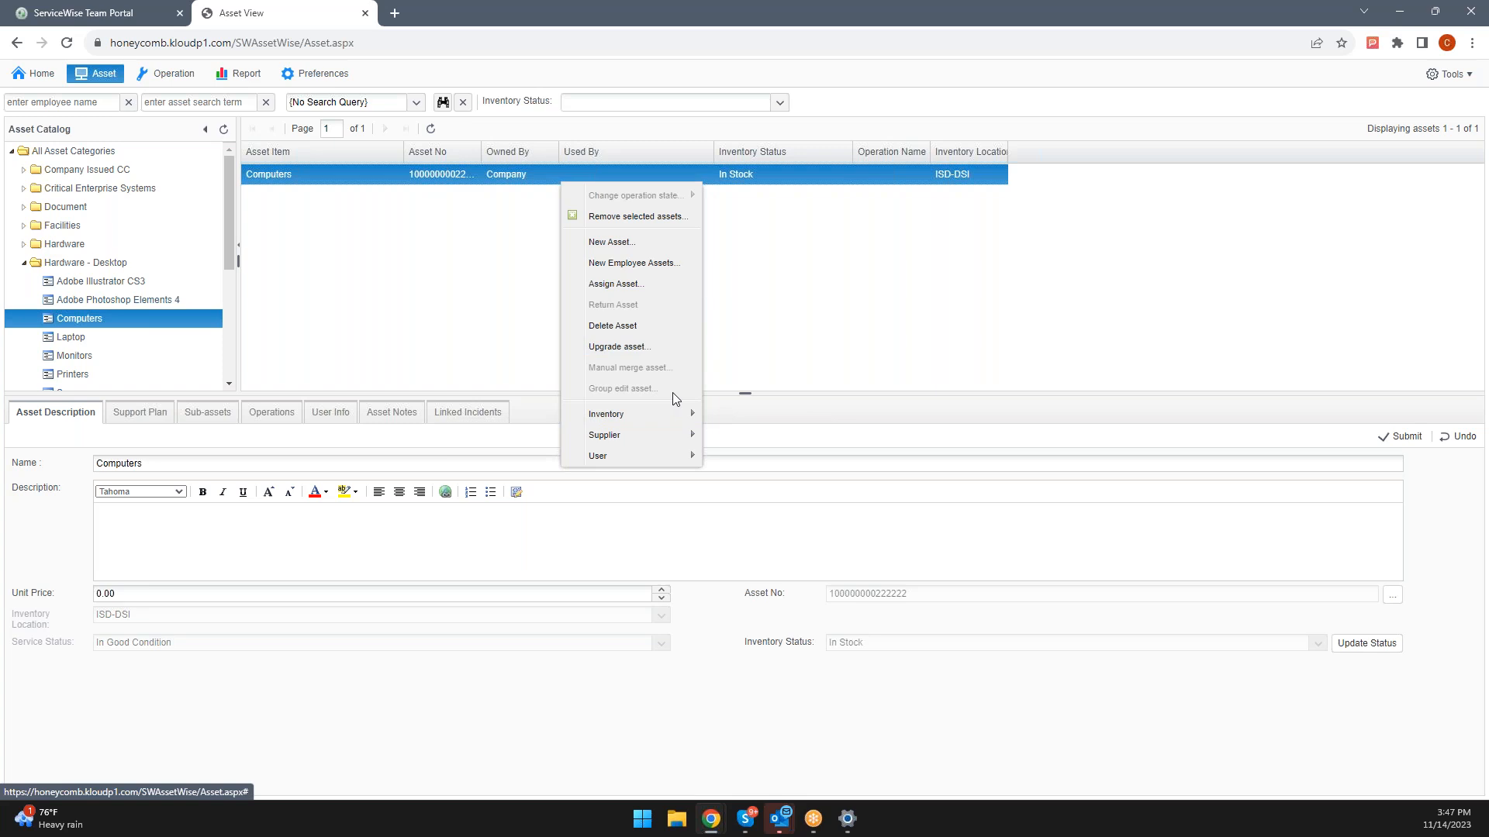
pyautogui.click(407, 222)
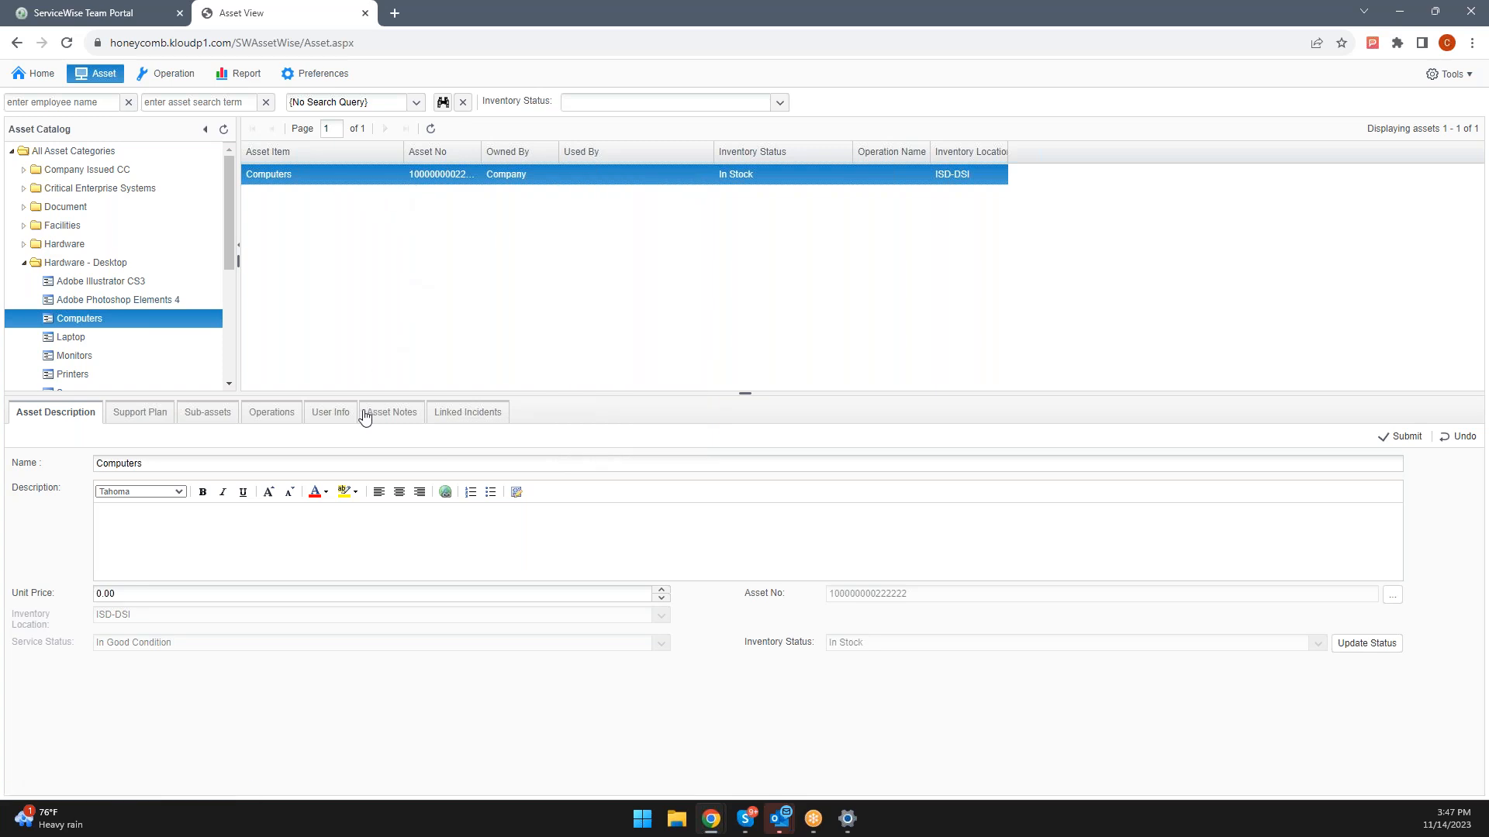
pyautogui.click(138, 17)
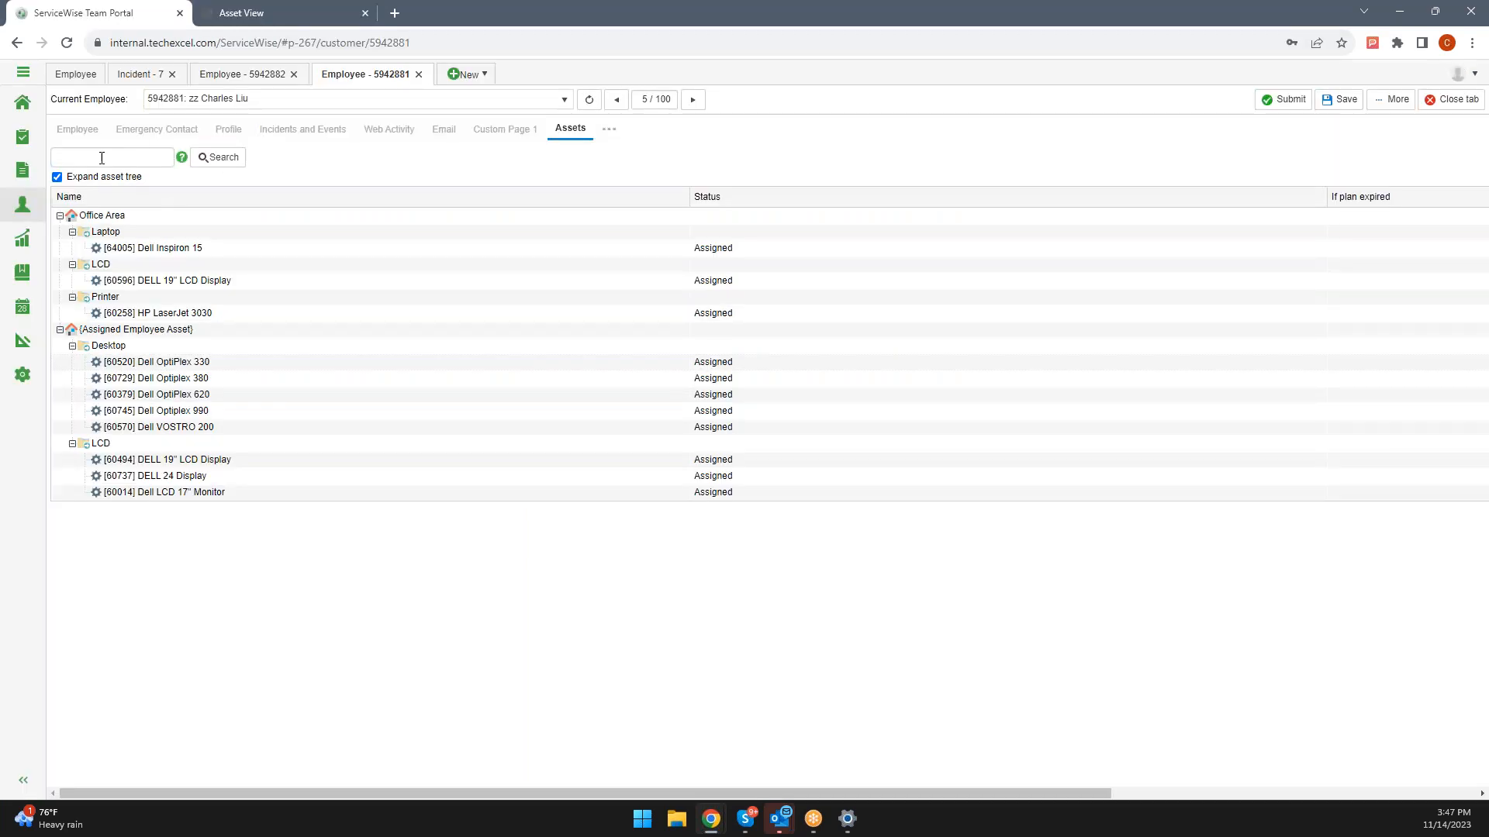
pyautogui.click(23, 136)
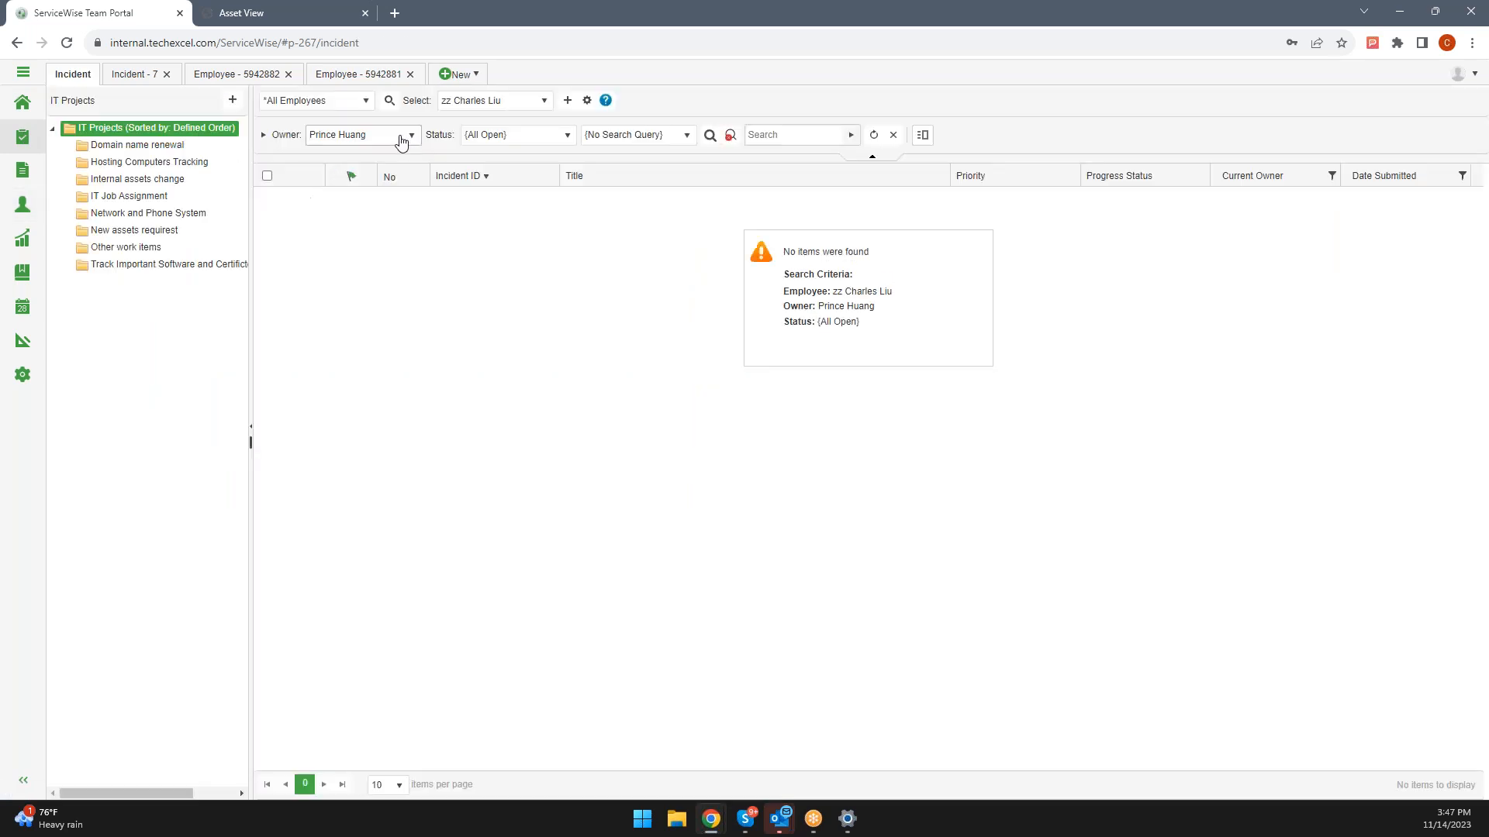
pyautogui.click(457, 74)
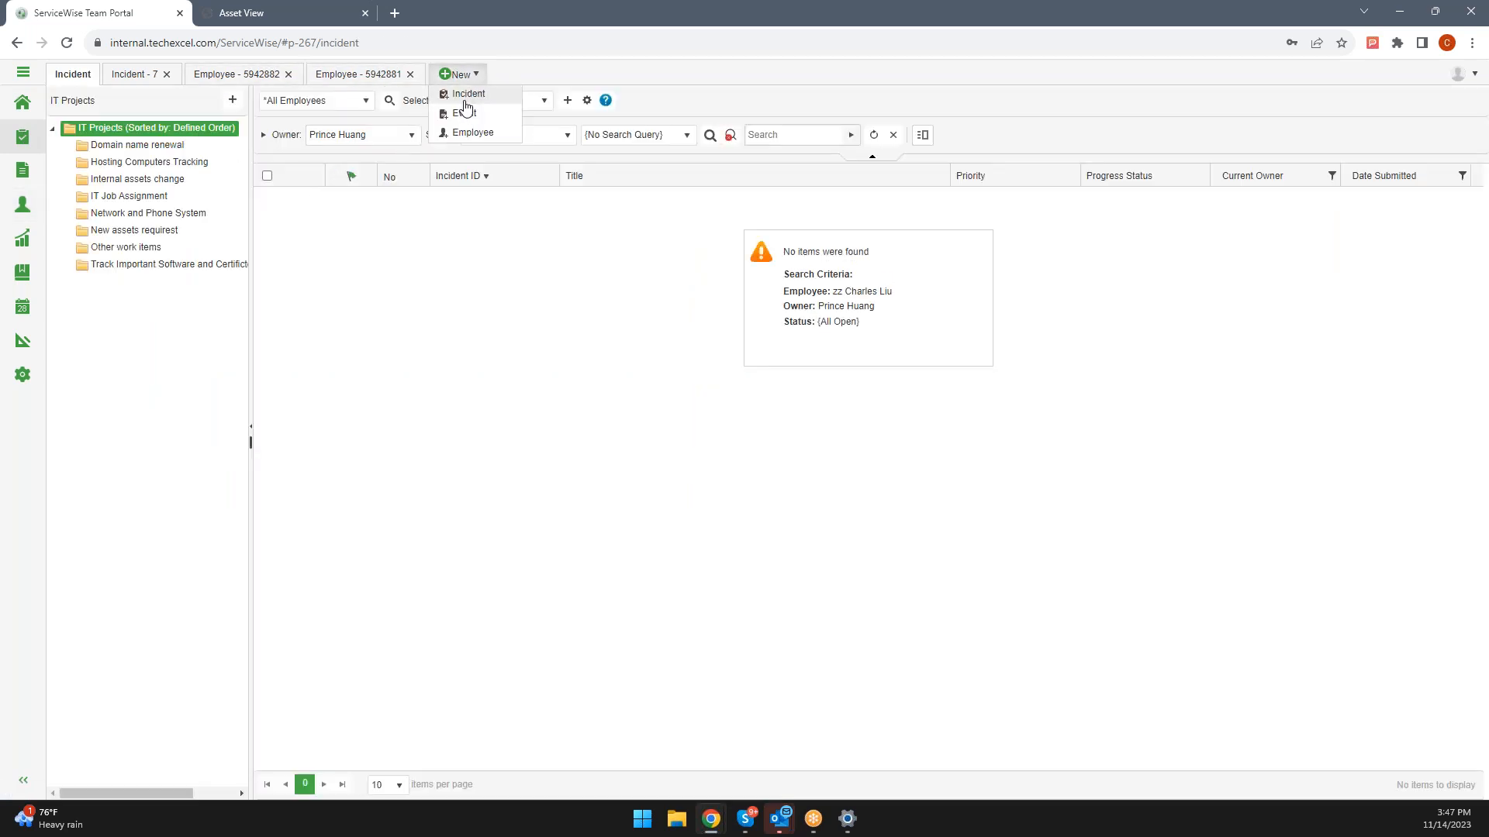
pyautogui.click(459, 94)
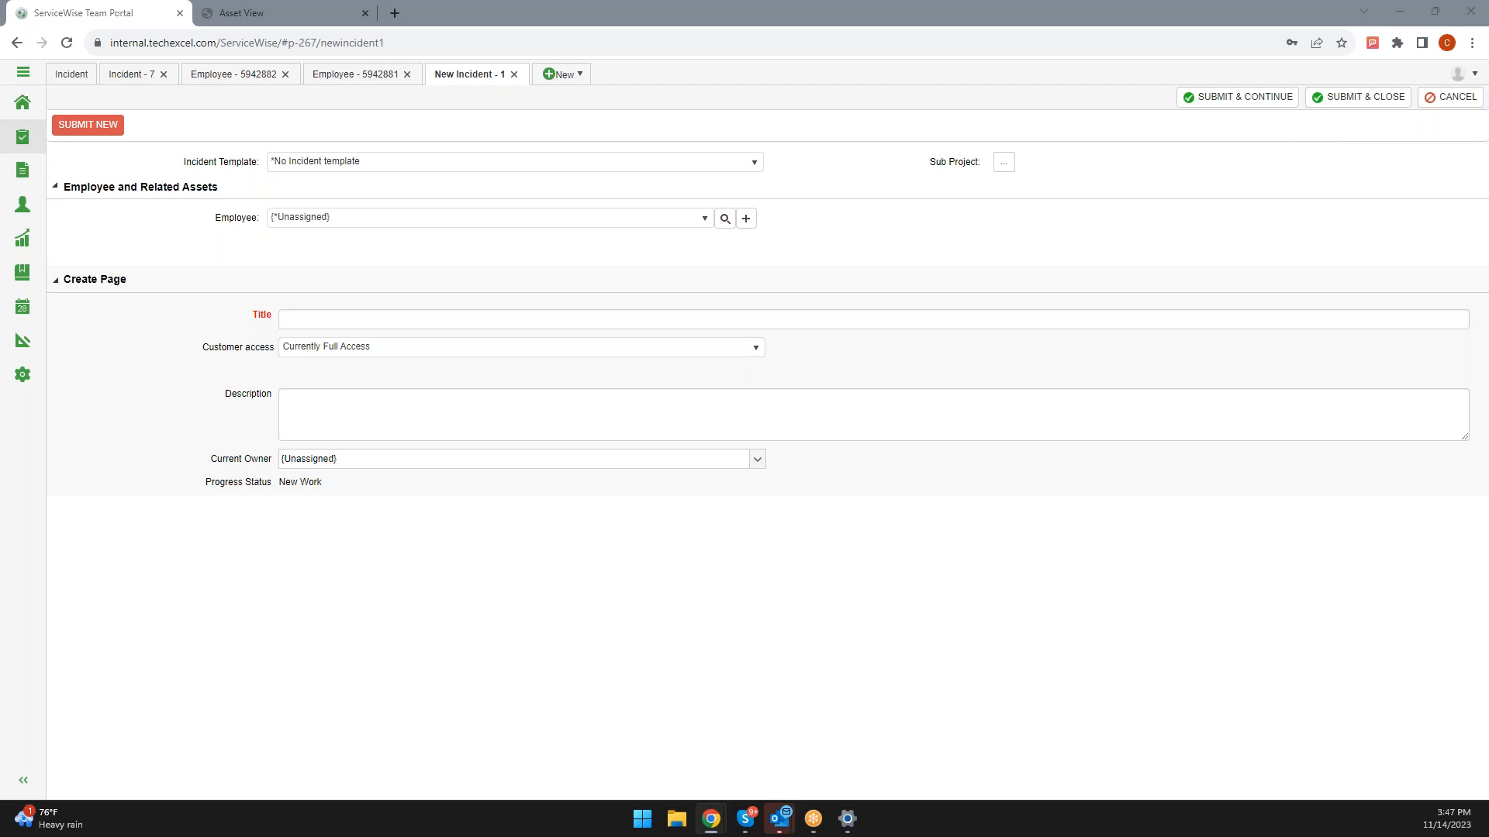
pyautogui.moveTo(187, 836); pyautogui.dragTo(137, 14)
pyautogui.click(270, 19)
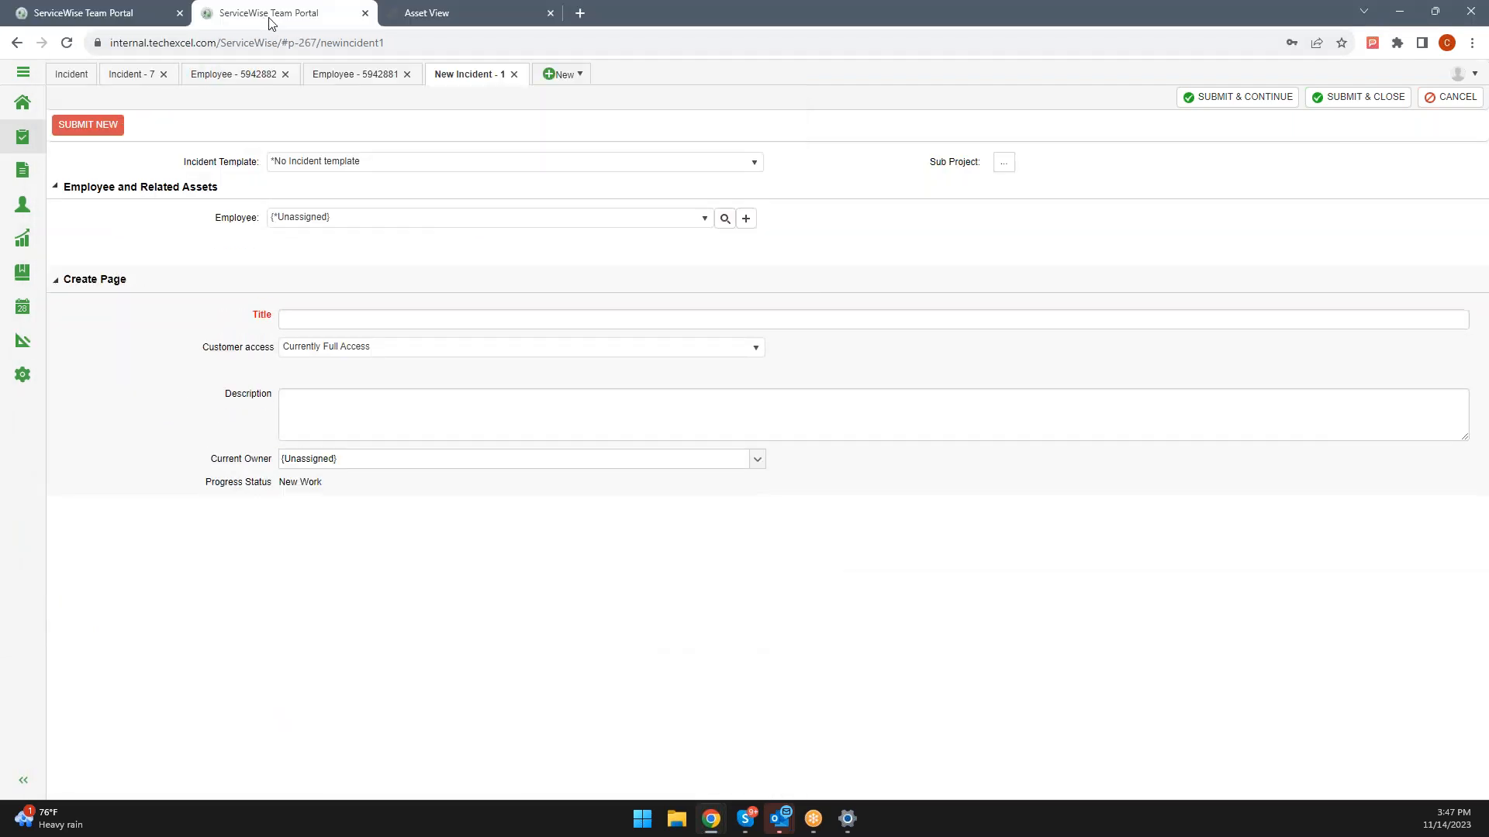
pyautogui.click(365, 13)
# Step: In the new incident in the ServiceWise Team Portal, select the employee and mark only the Lenovo Thinkpad T400 as related asset
pyautogui.click(133, 13)
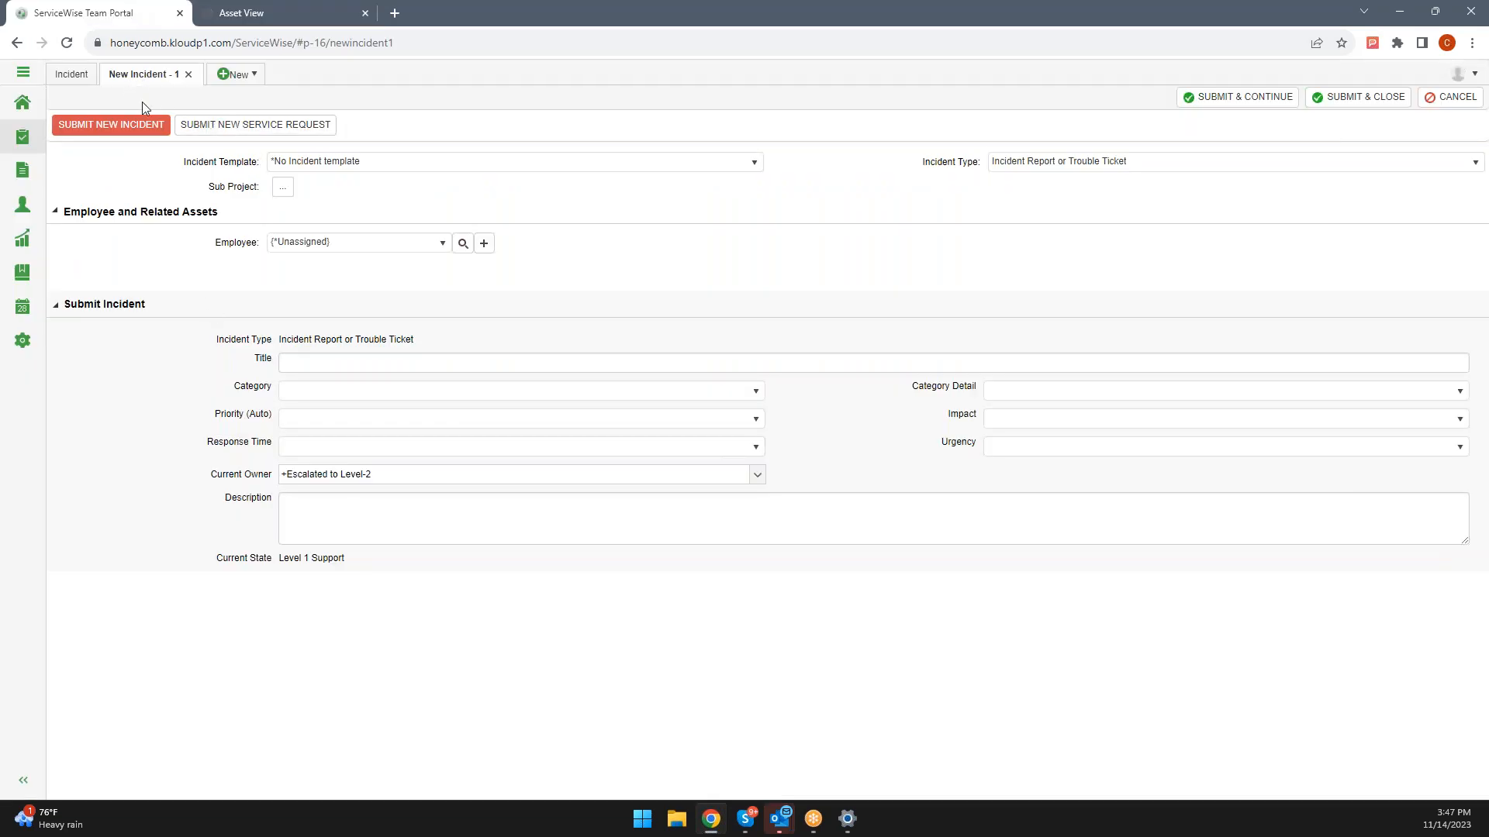
pyautogui.click(301, 243)
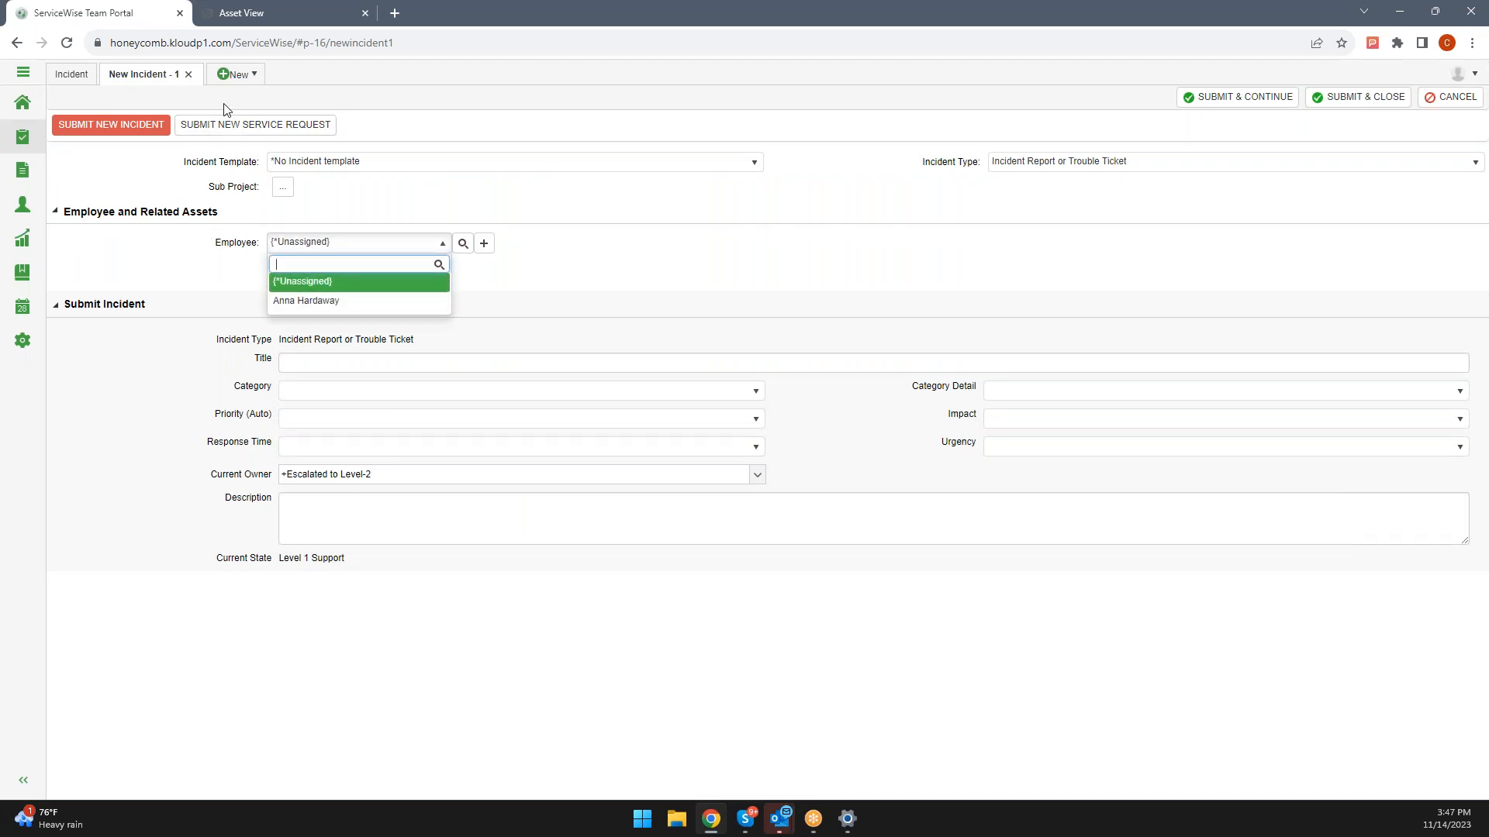
pyautogui.click(302, 302)
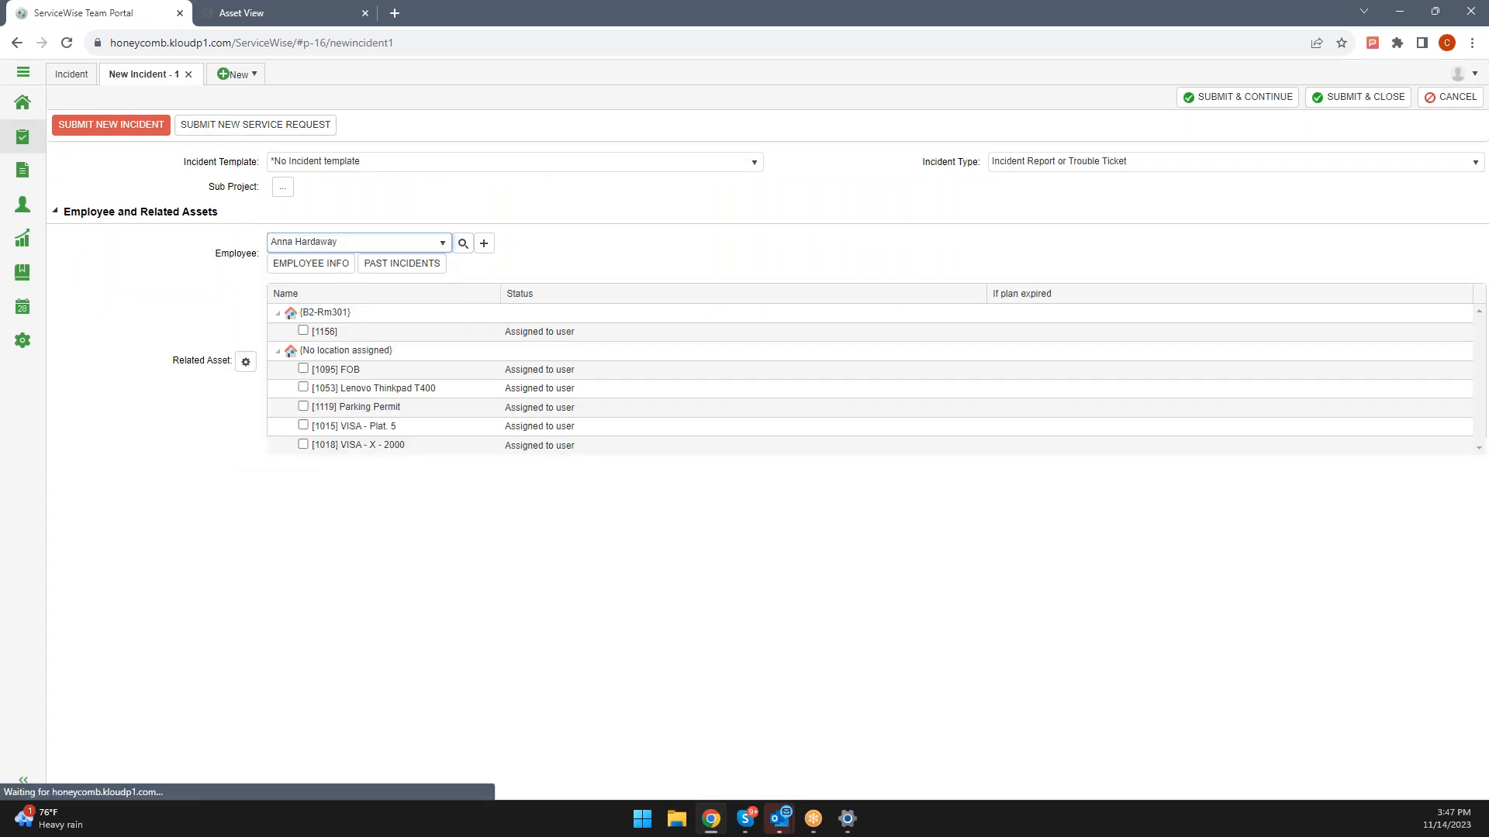
pyautogui.click(303, 387)
pyautogui.click(303, 406)
pyautogui.click(303, 425)
pyautogui.click(303, 425)
pyautogui.click(303, 407)
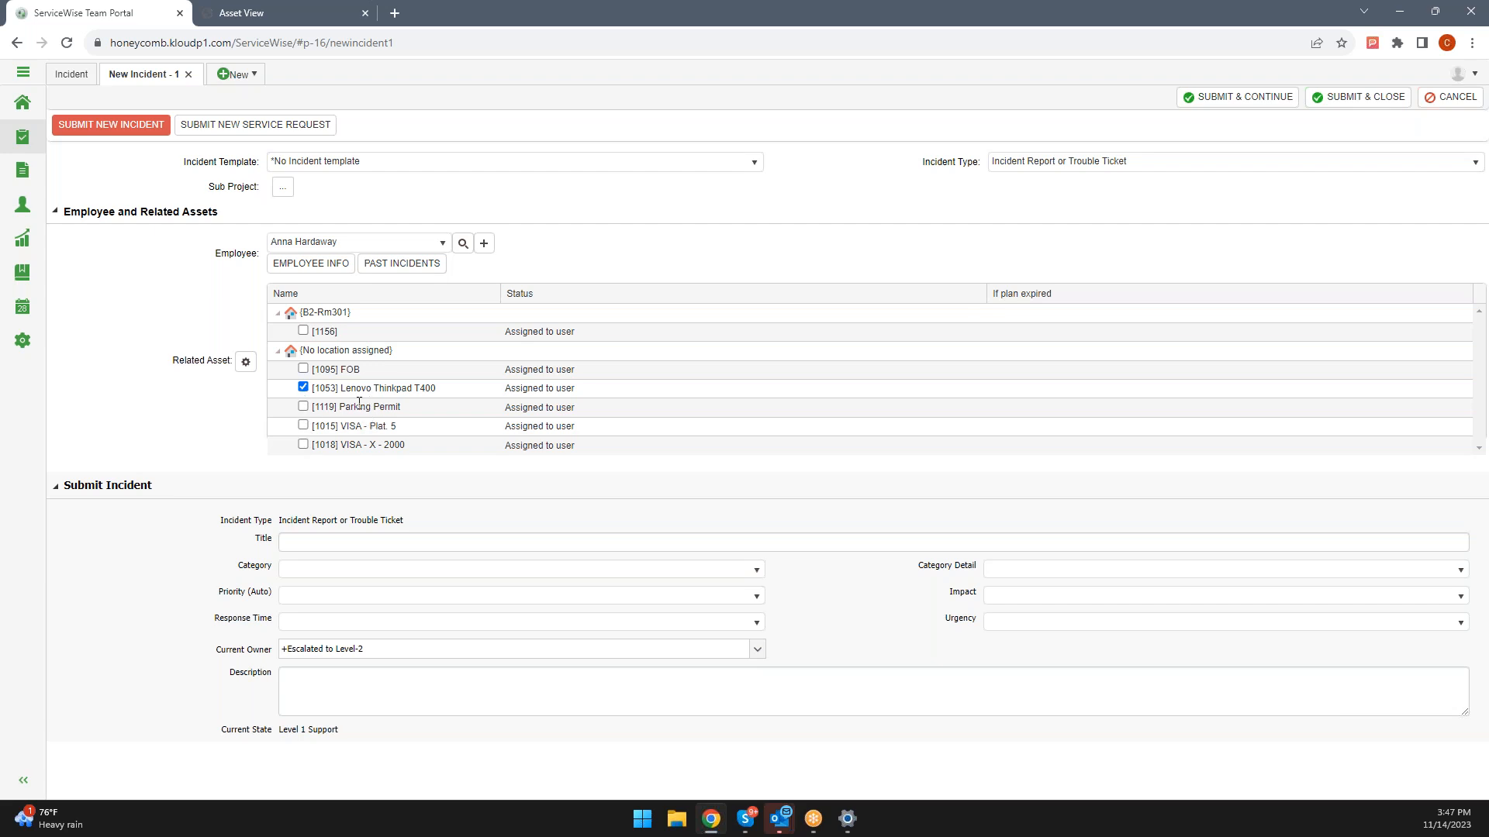
# Step: Review the employee choices and the available related-asset columns in the new incident without changing them
pyautogui.click(316, 244)
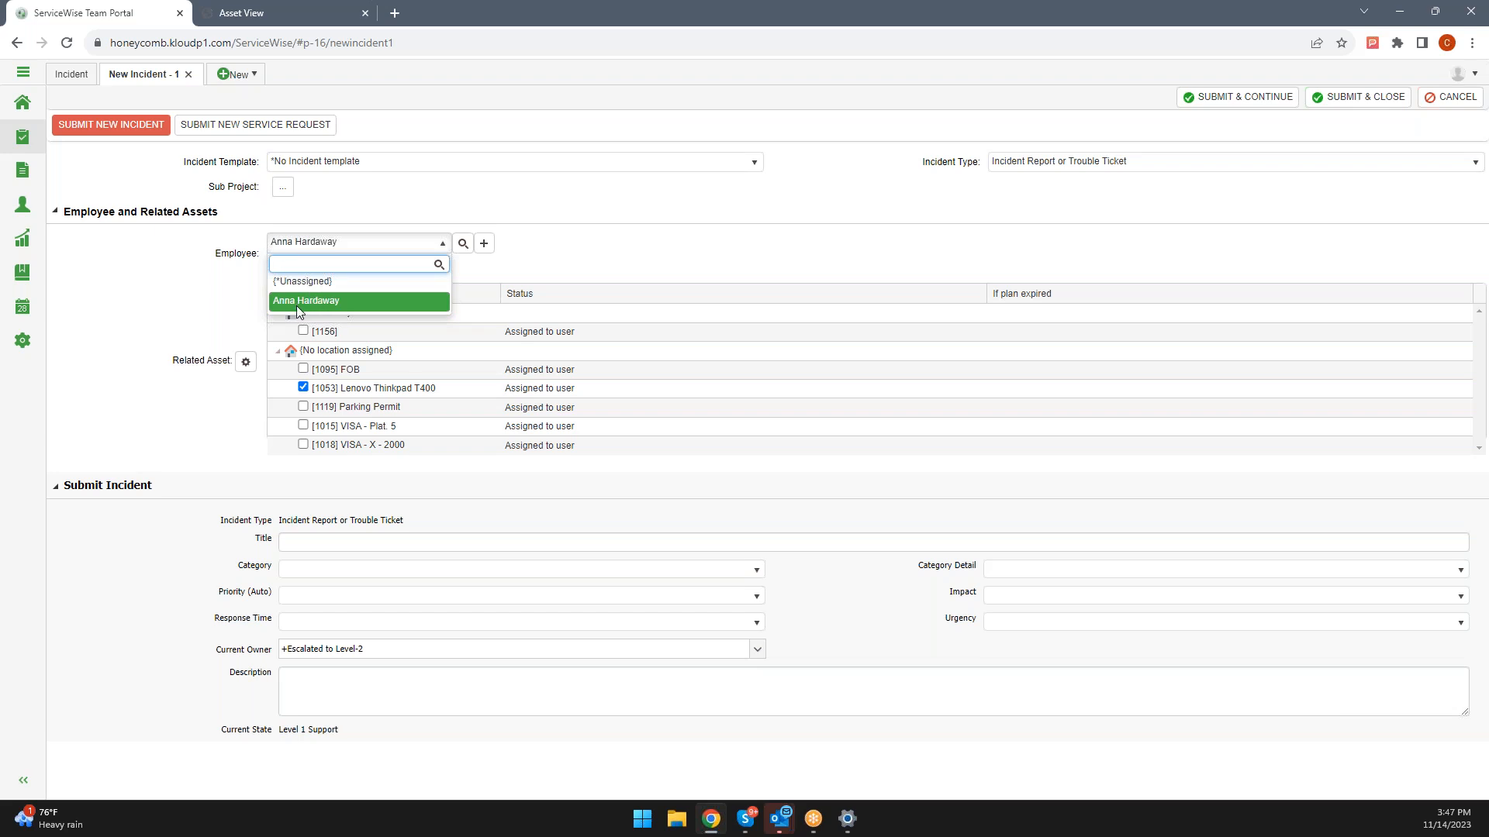
pyautogui.click(648, 311)
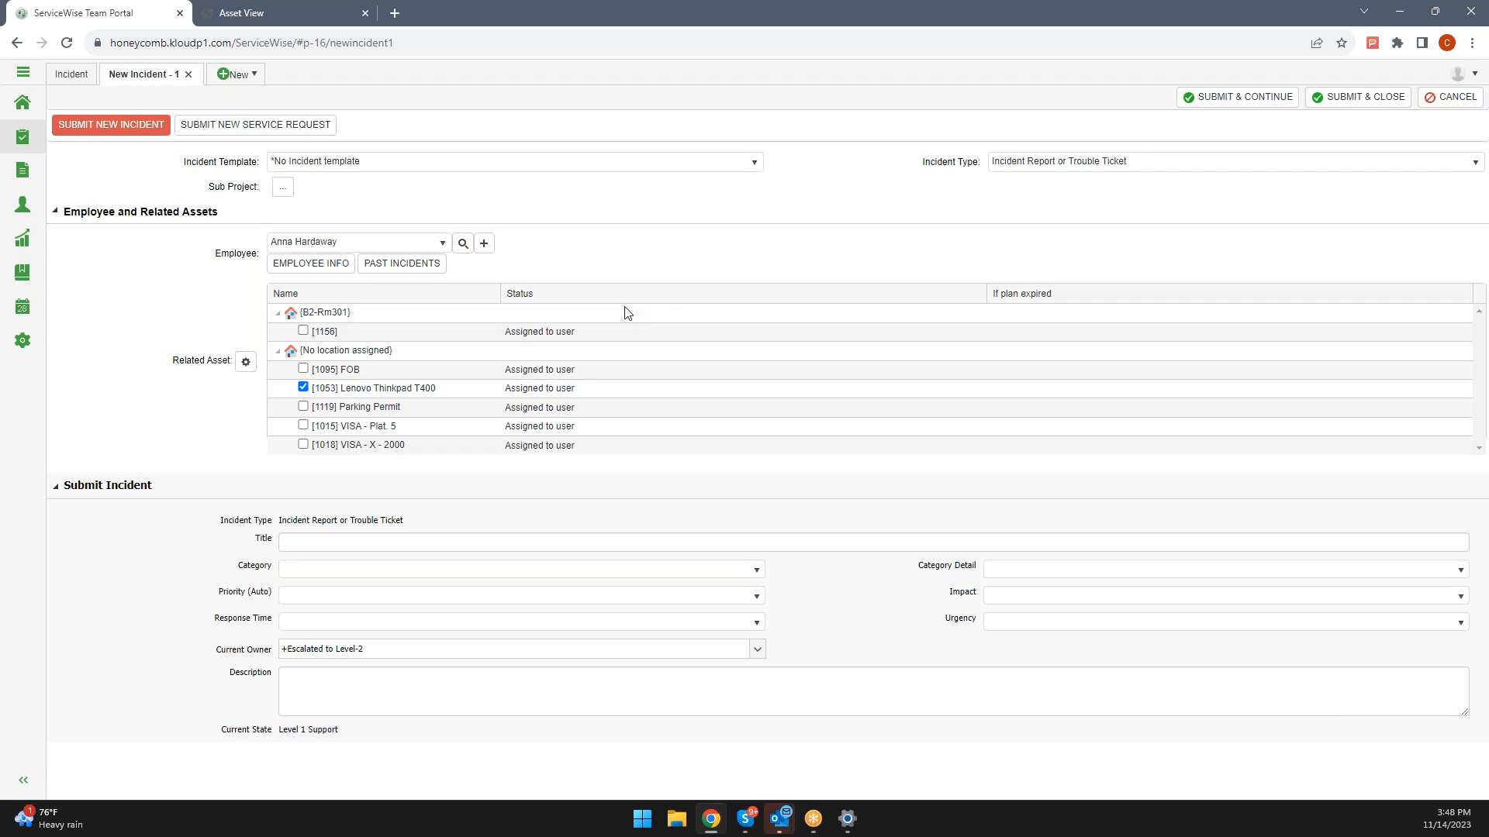
pyautogui.click(245, 362)
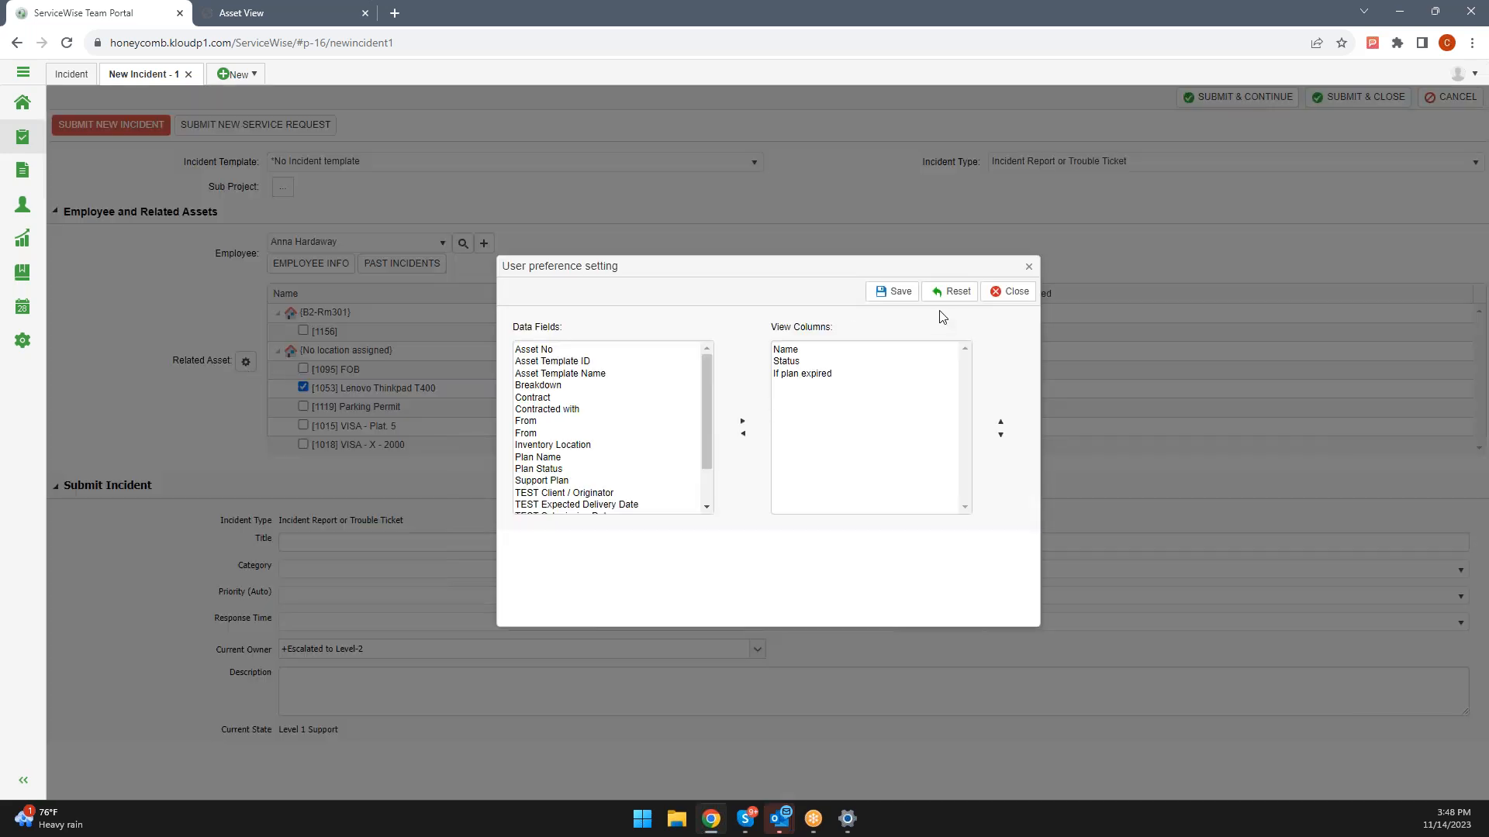
pyautogui.click(995, 293)
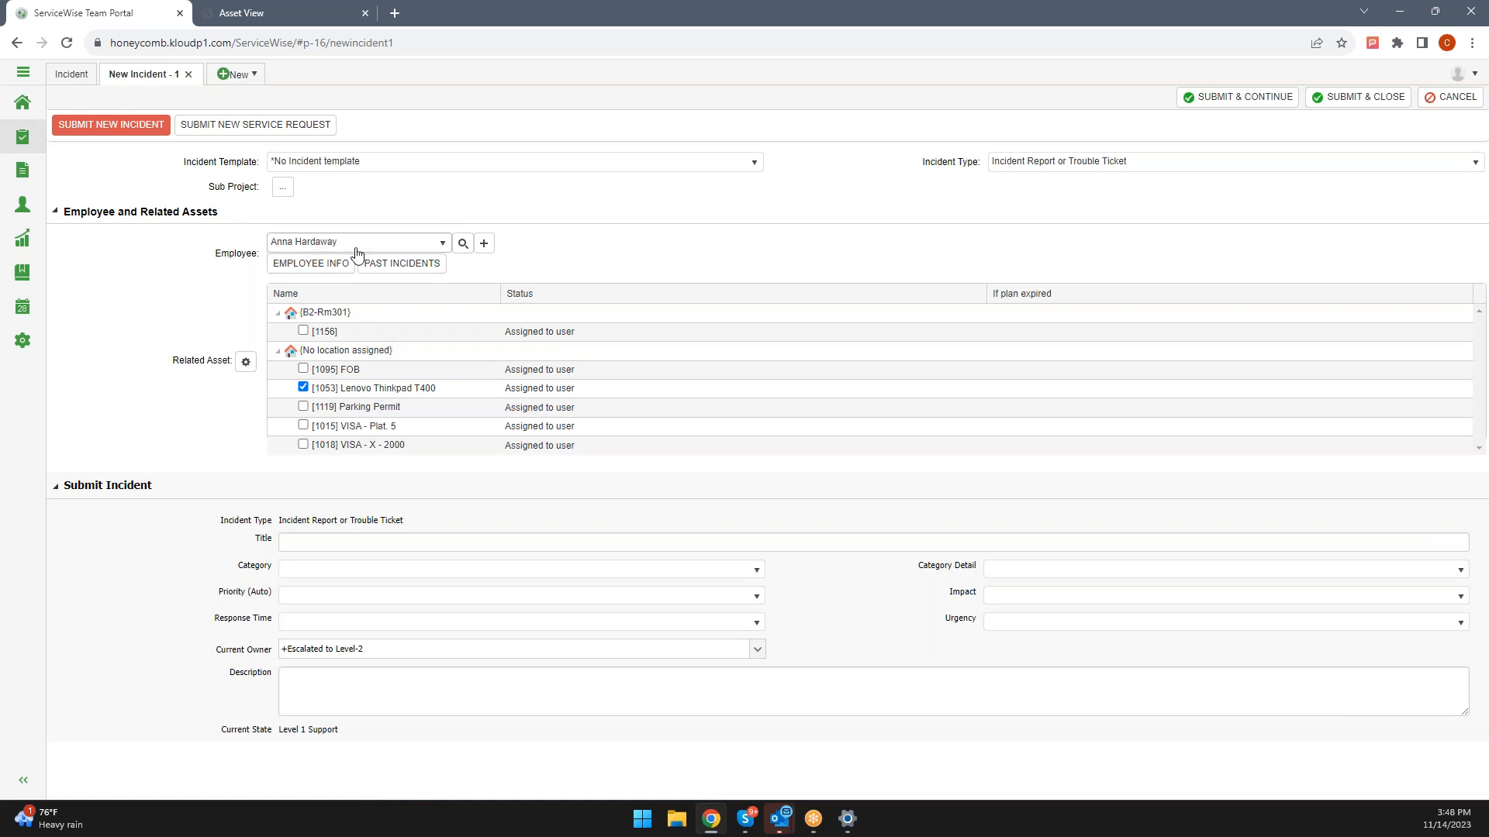
# Step: Set the employee search criteria to asset category Hardware - Desktop and asset template Computers
pyautogui.click(462, 243)
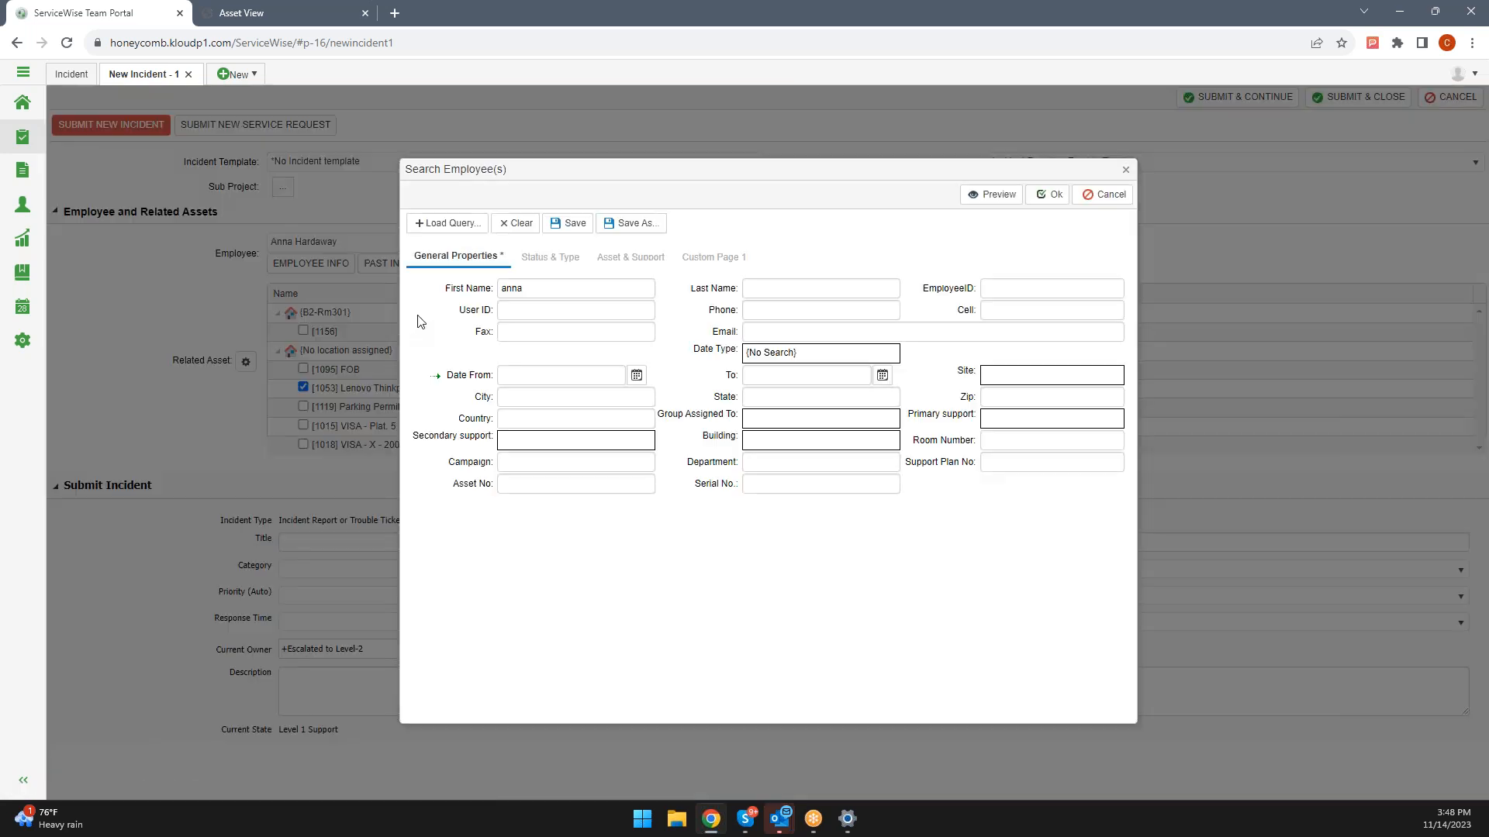
pyautogui.click(618, 263)
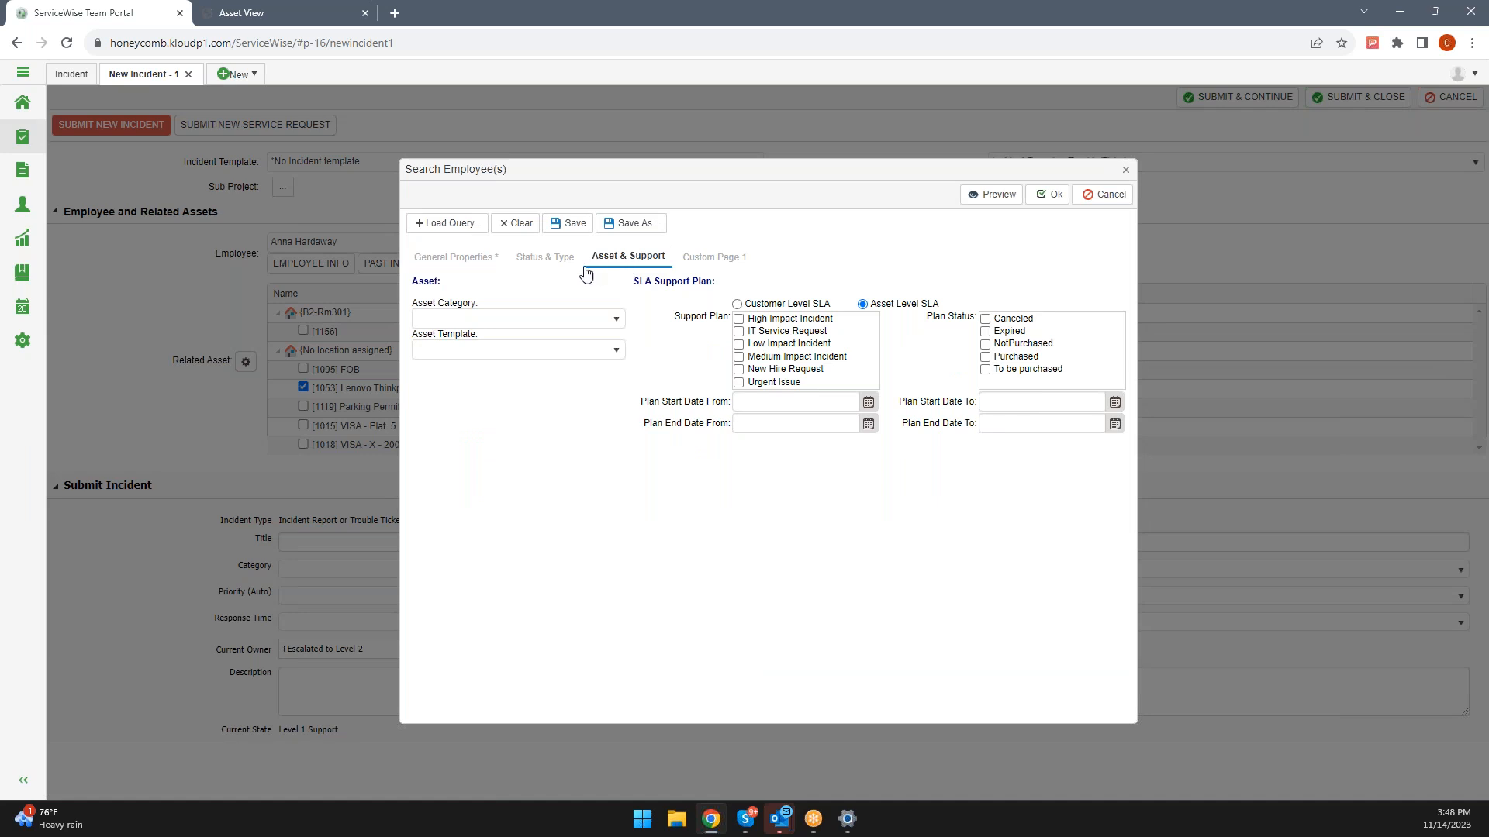
pyautogui.click(543, 320)
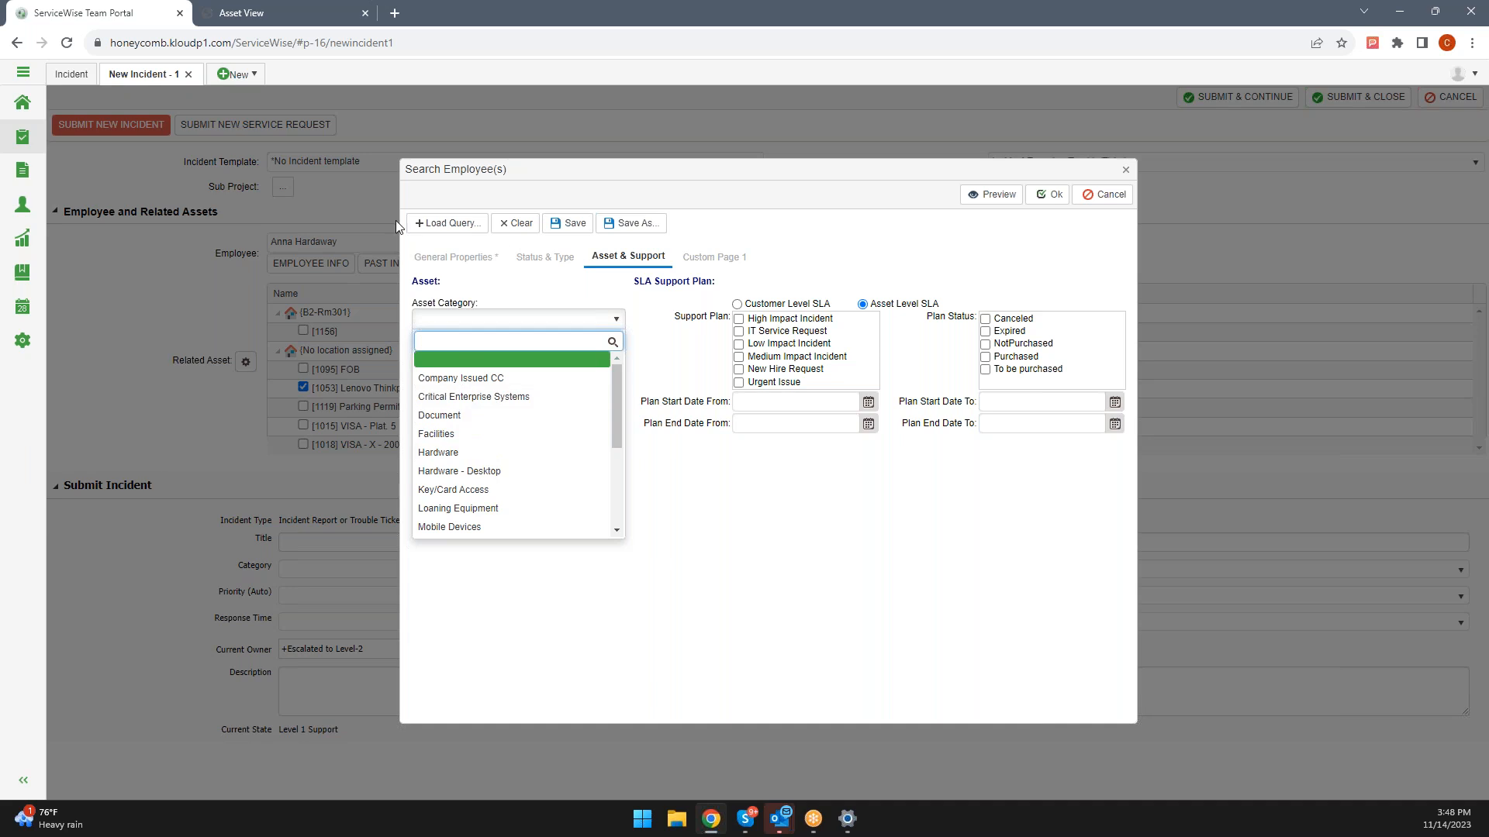
pyautogui.click(260, 19)
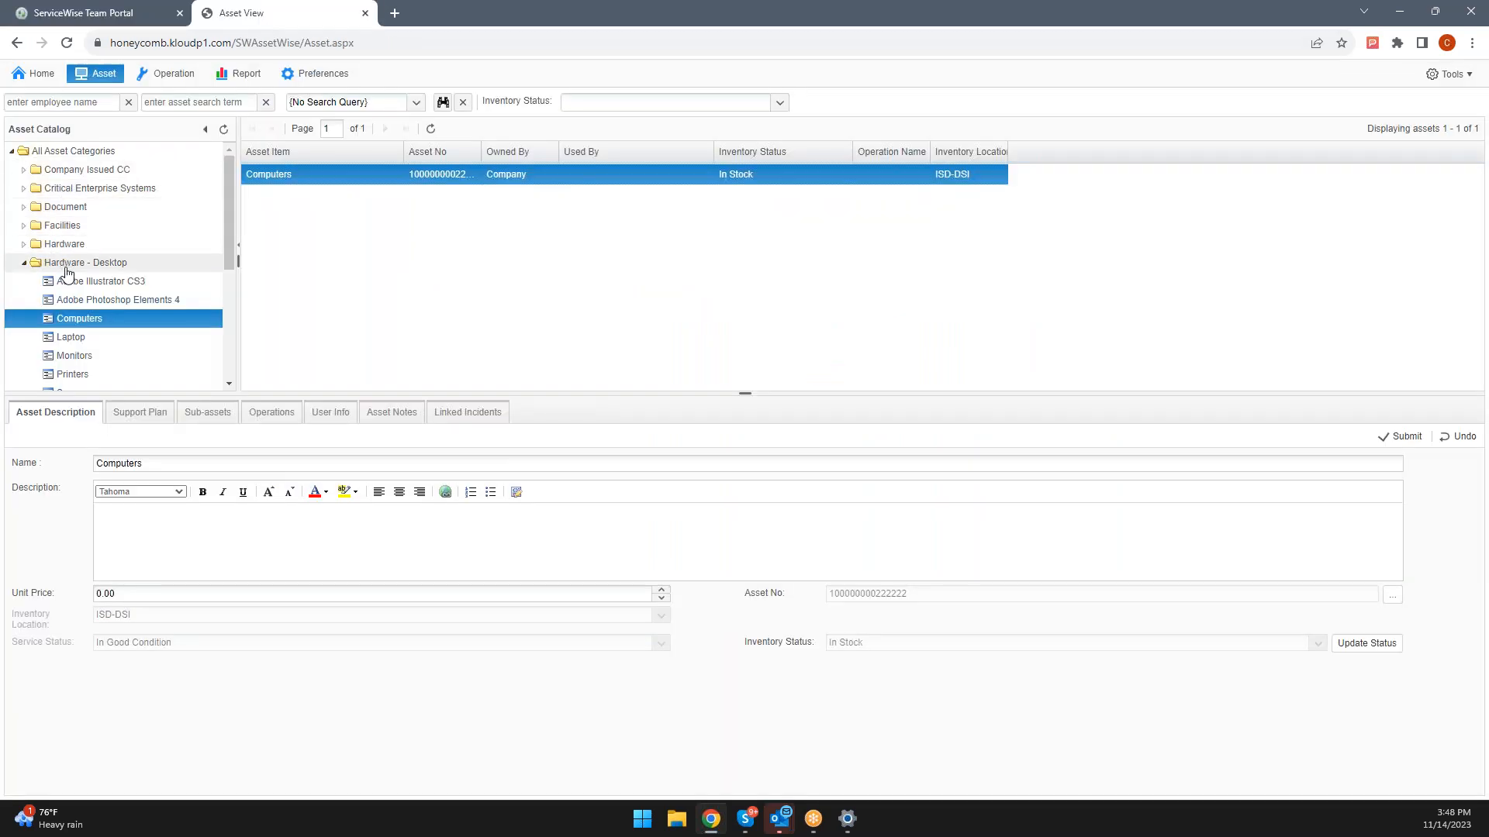
pyautogui.click(122, 17)
pyautogui.click(491, 319)
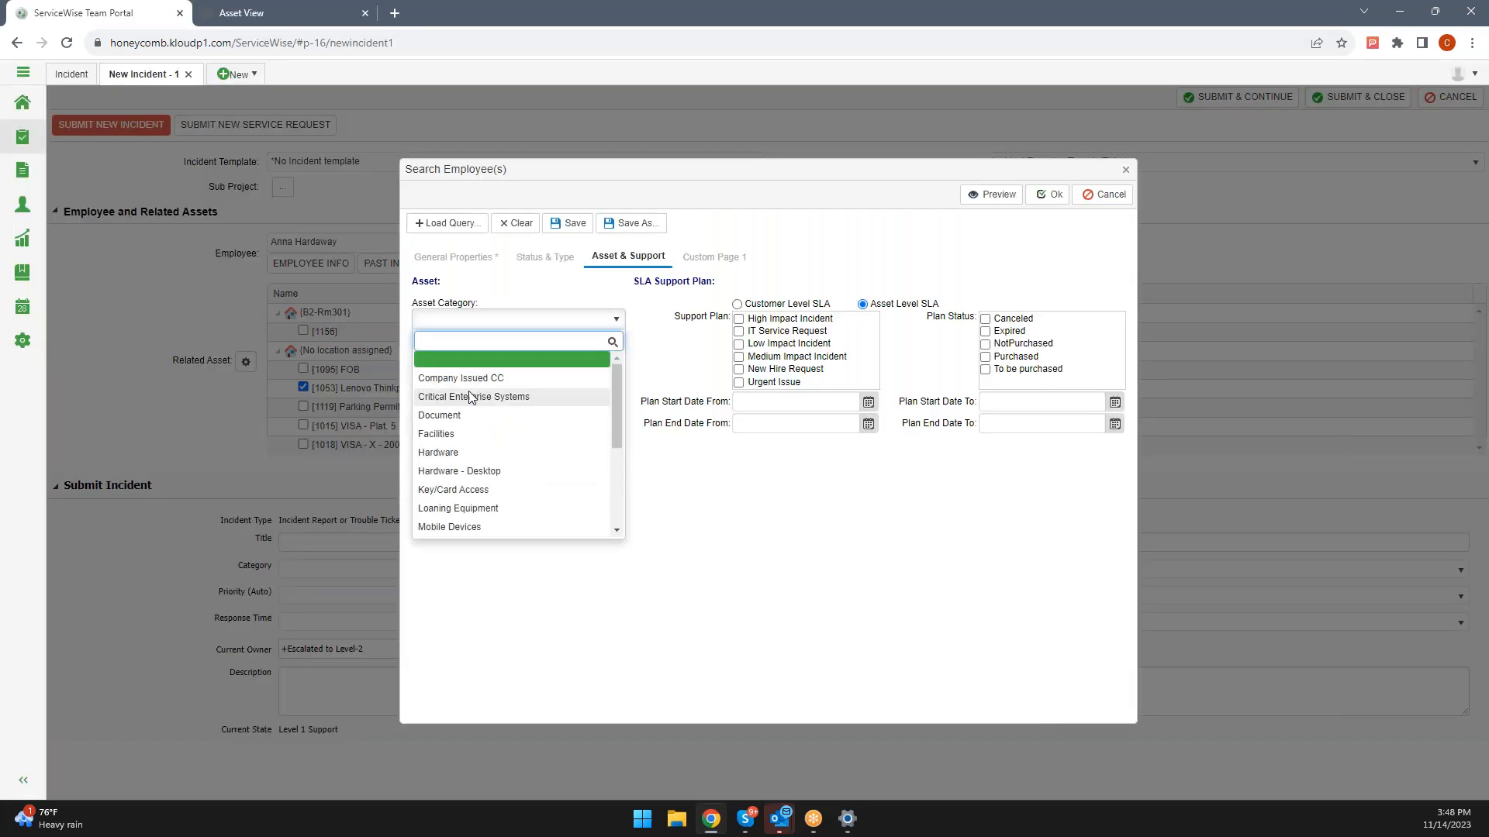
pyautogui.click(469, 471)
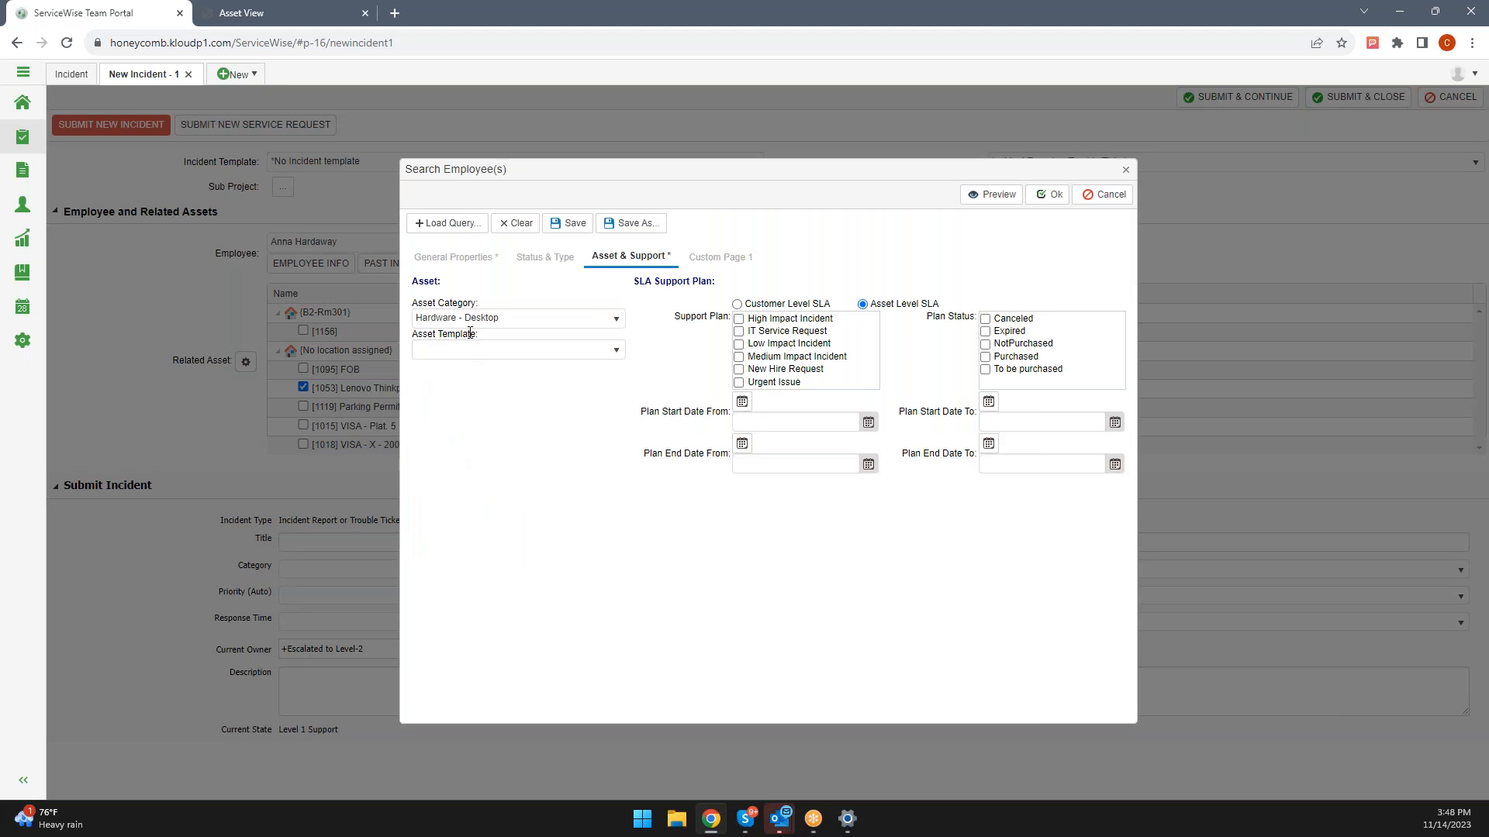
pyautogui.click(461, 352)
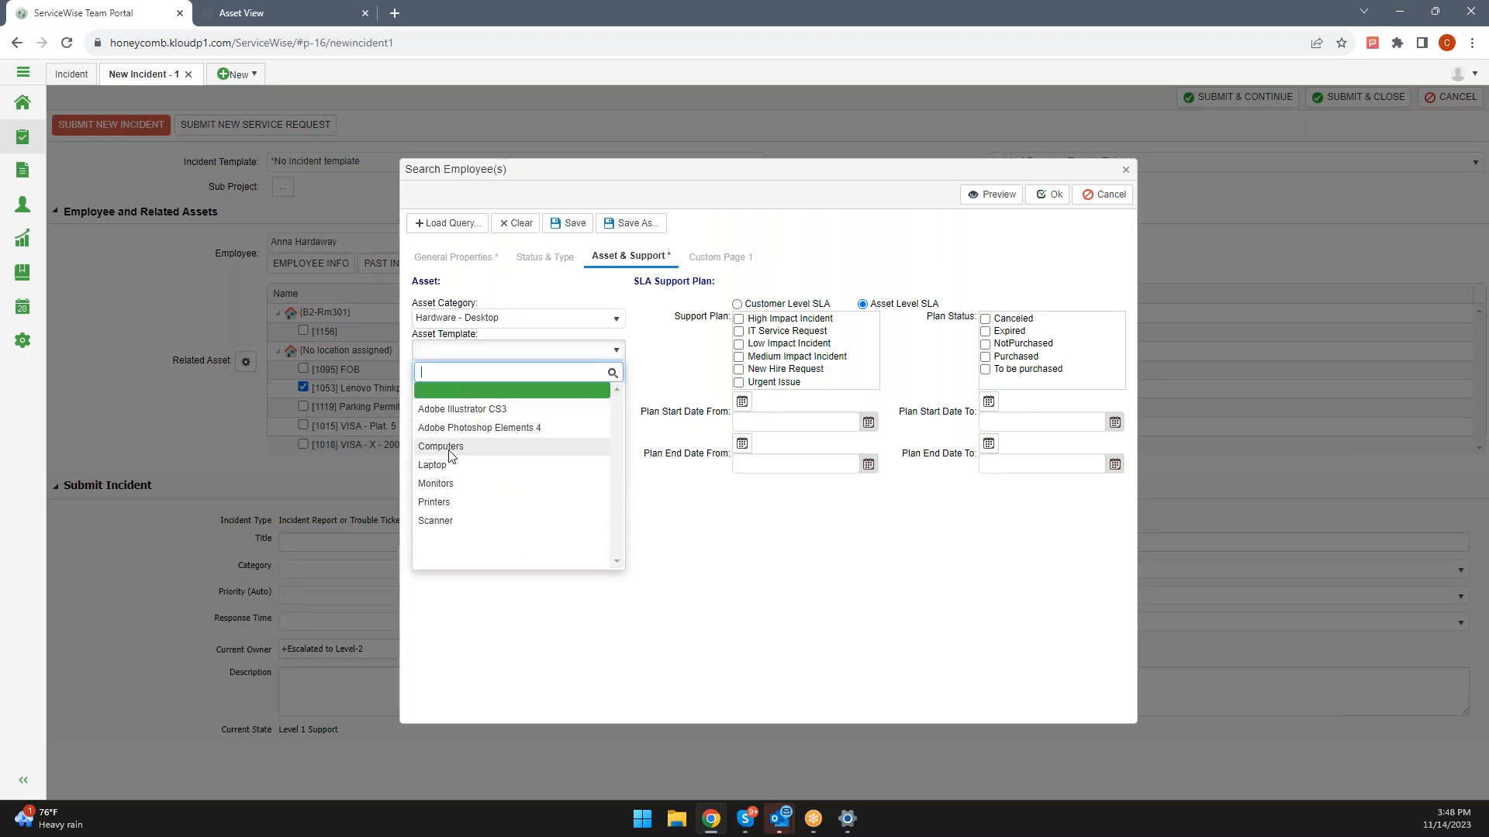
pyautogui.click(445, 447)
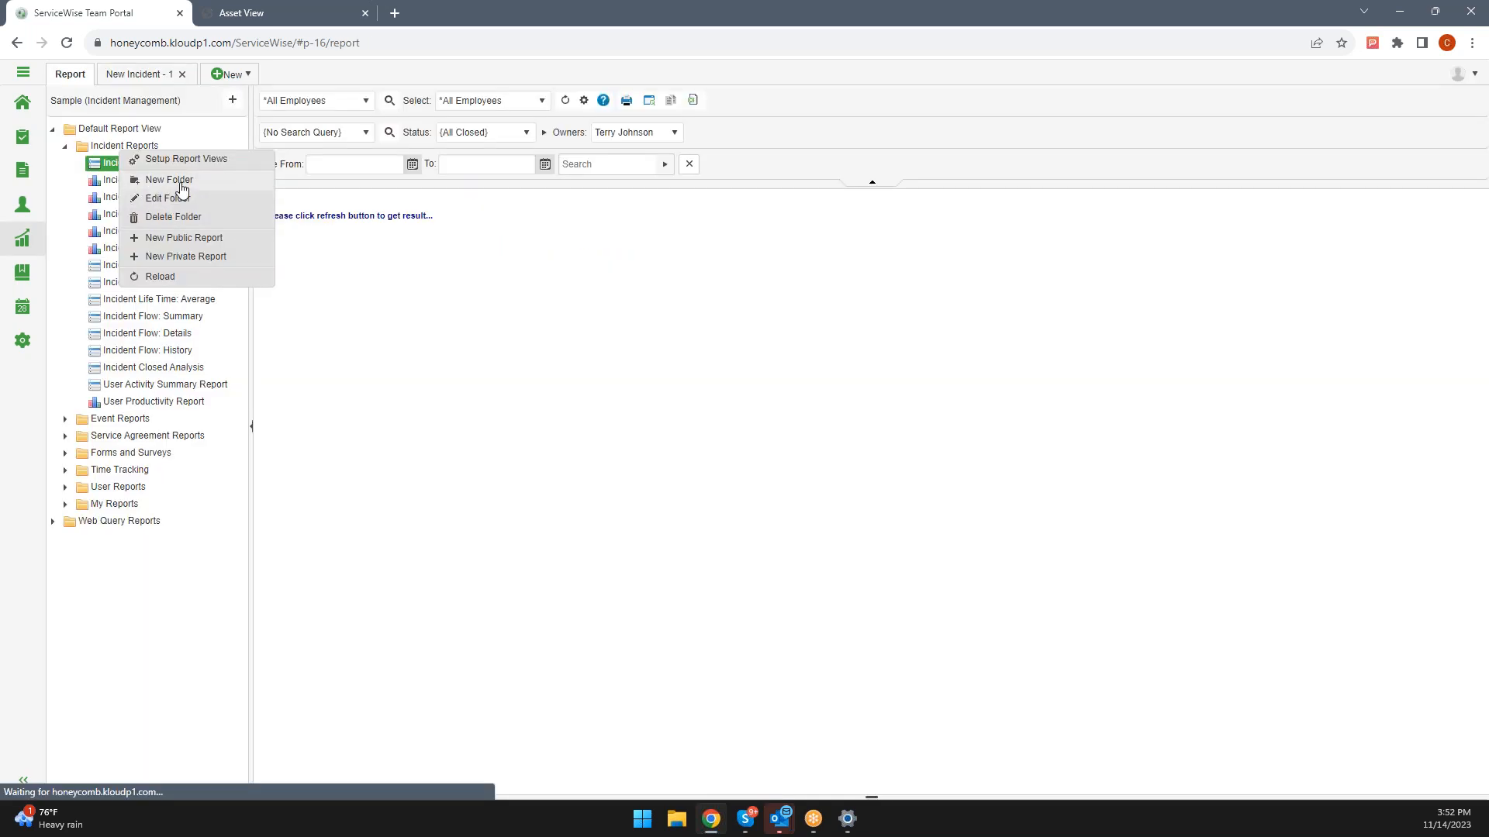
# Step: Create a new public report in the Incident Reports group with only Asset Support History as applicable report
pyautogui.click(186, 237)
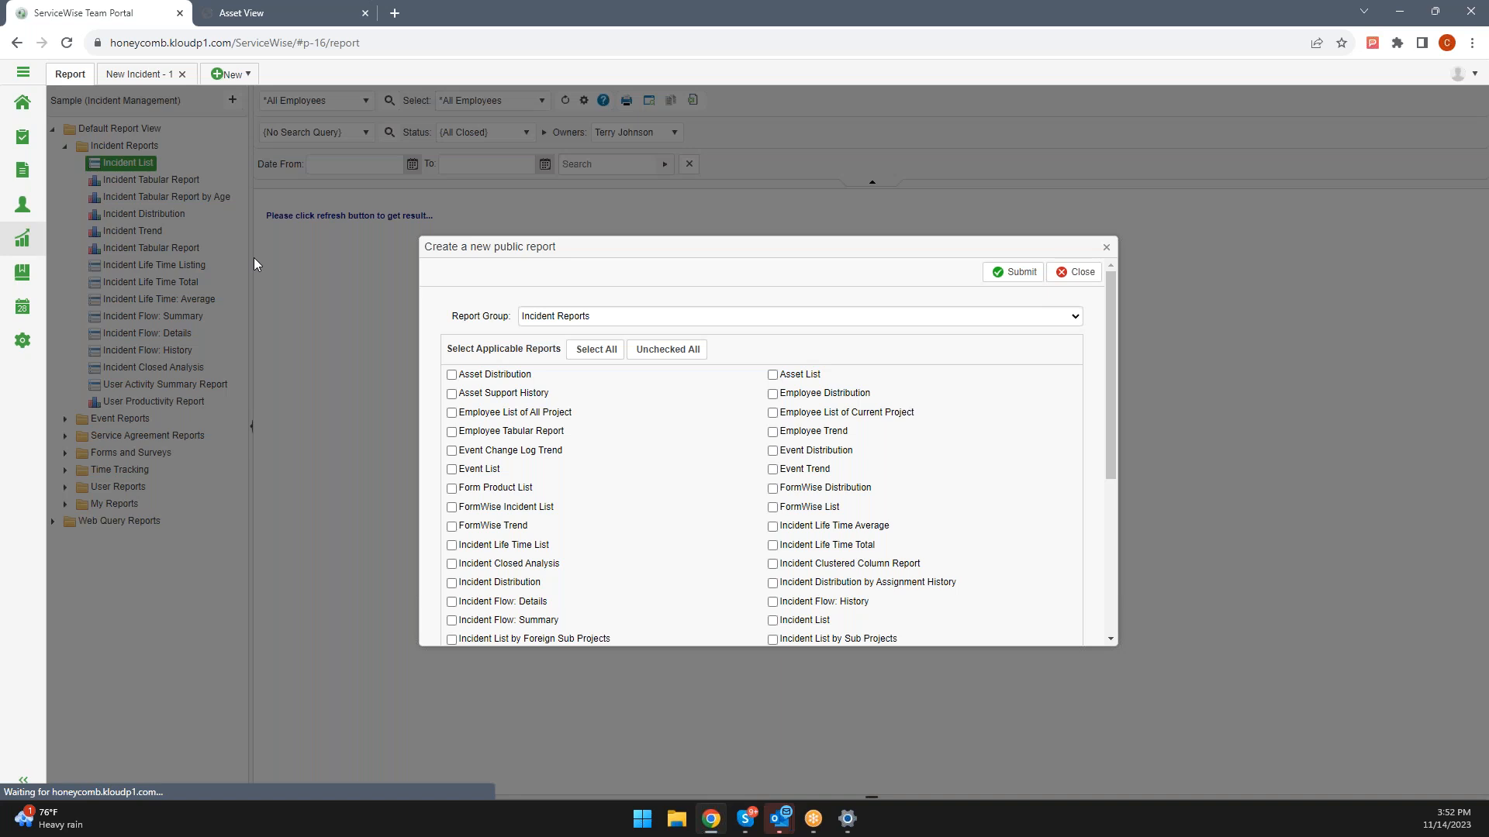
pyautogui.click(452, 395)
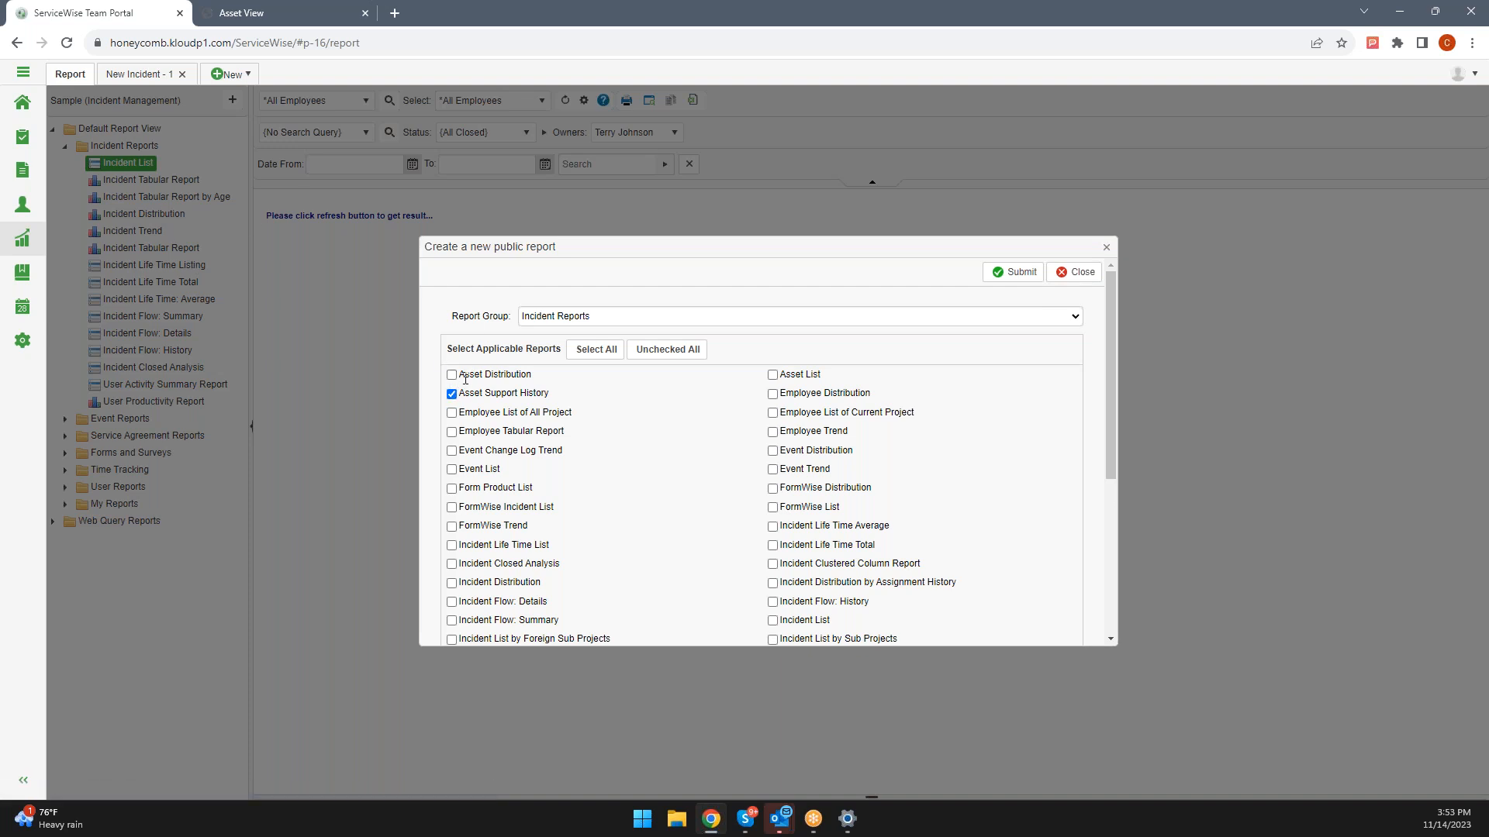
pyautogui.moveTo(473, 393); pyautogui.dragTo(525, 404)
pyautogui.click(992, 275)
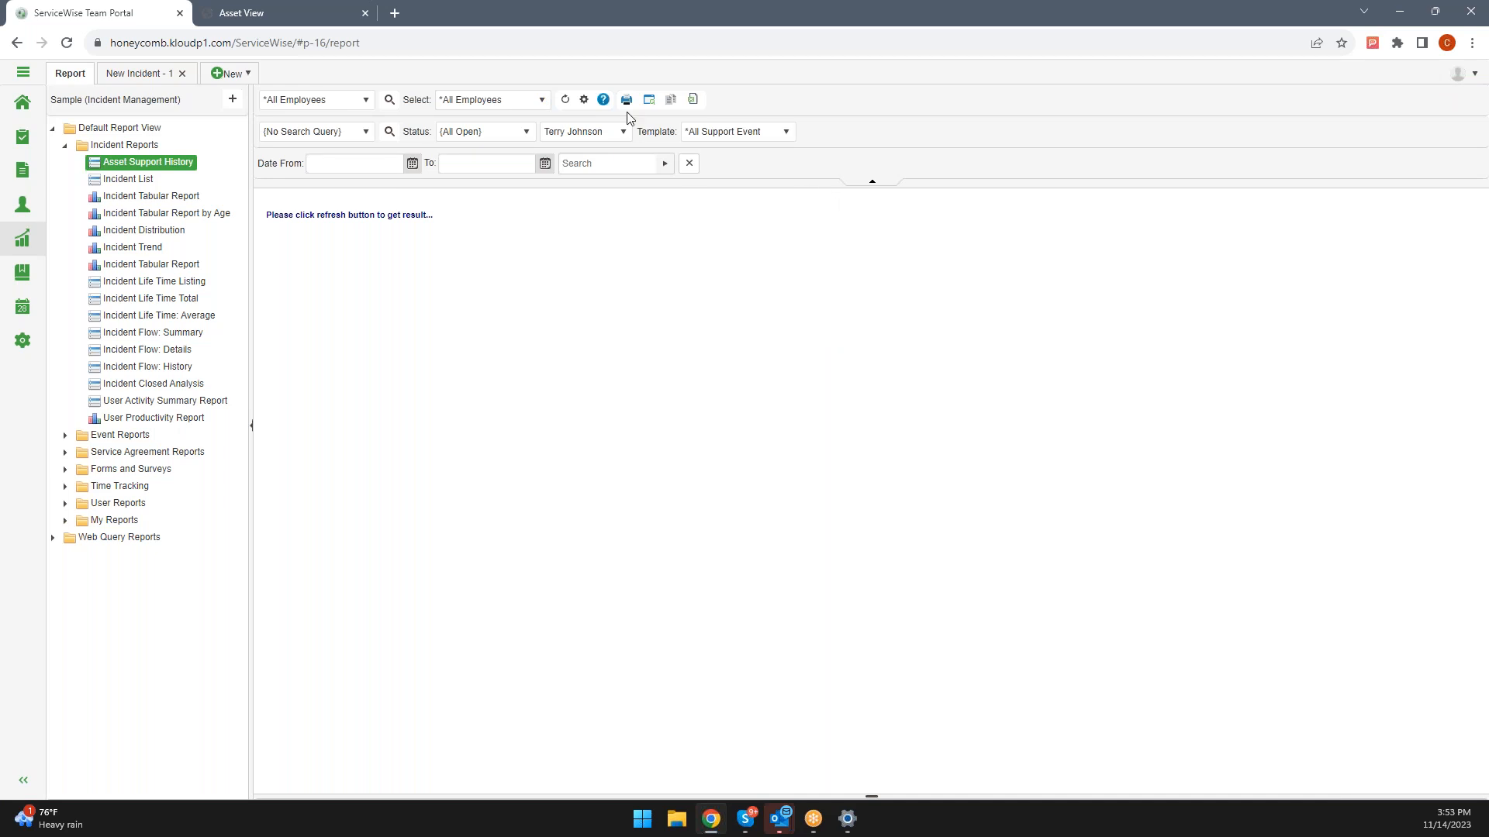
# Step: Generate the Asset Support History report and examine the asset and incident properties it lists
pyautogui.click(565, 99)
pyautogui.moveTo(375, 284); pyautogui.dragTo(591, 287)
pyautogui.click(565, 346)
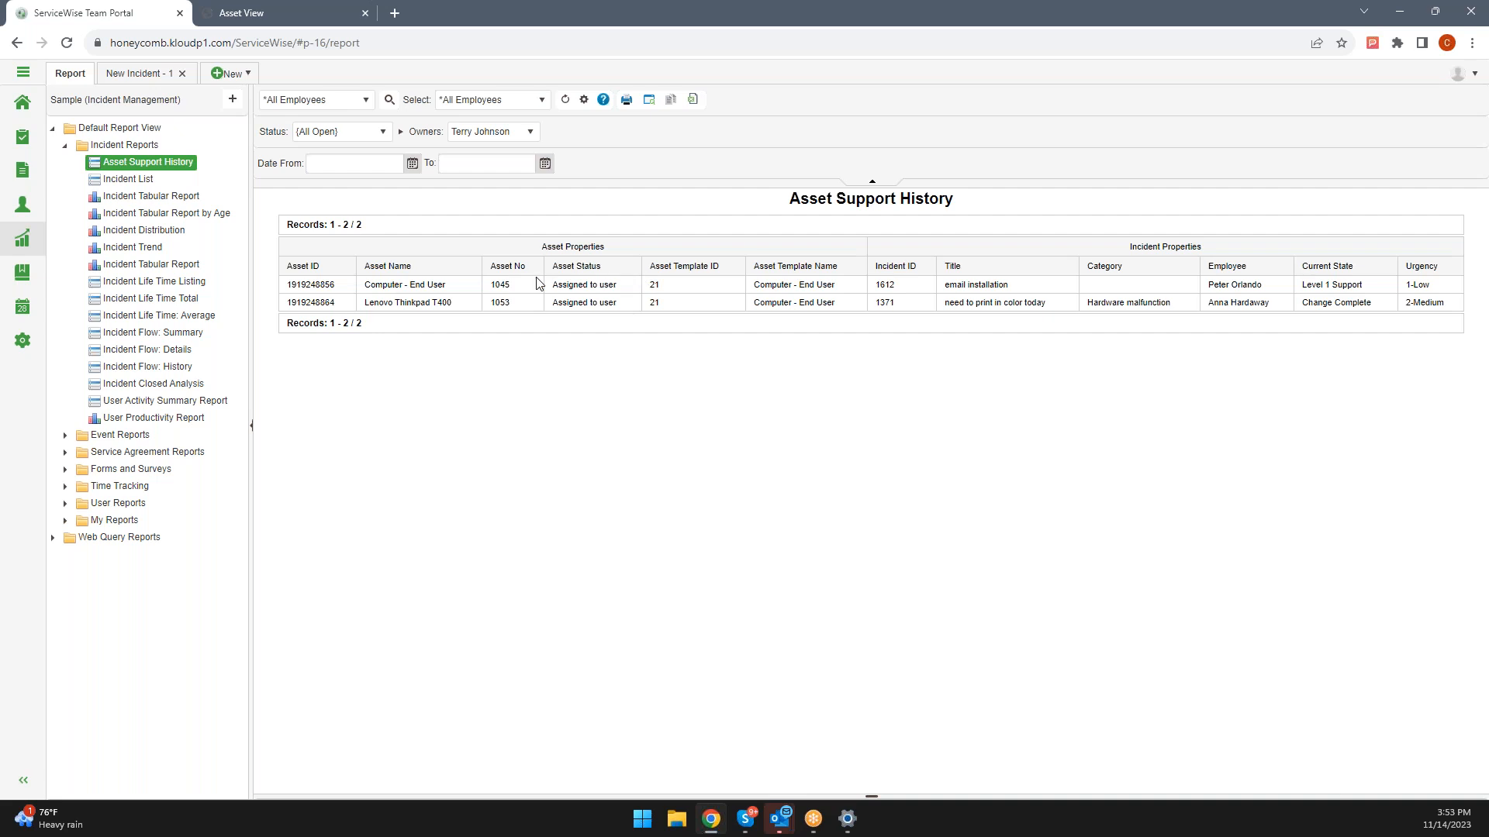
pyautogui.moveTo(381, 285); pyautogui.dragTo(446, 286)
pyautogui.moveTo(804, 283); pyautogui.dragTo(754, 283)
pyautogui.click(465, 297)
pyautogui.moveTo(409, 285); pyautogui.dragTo(387, 285)
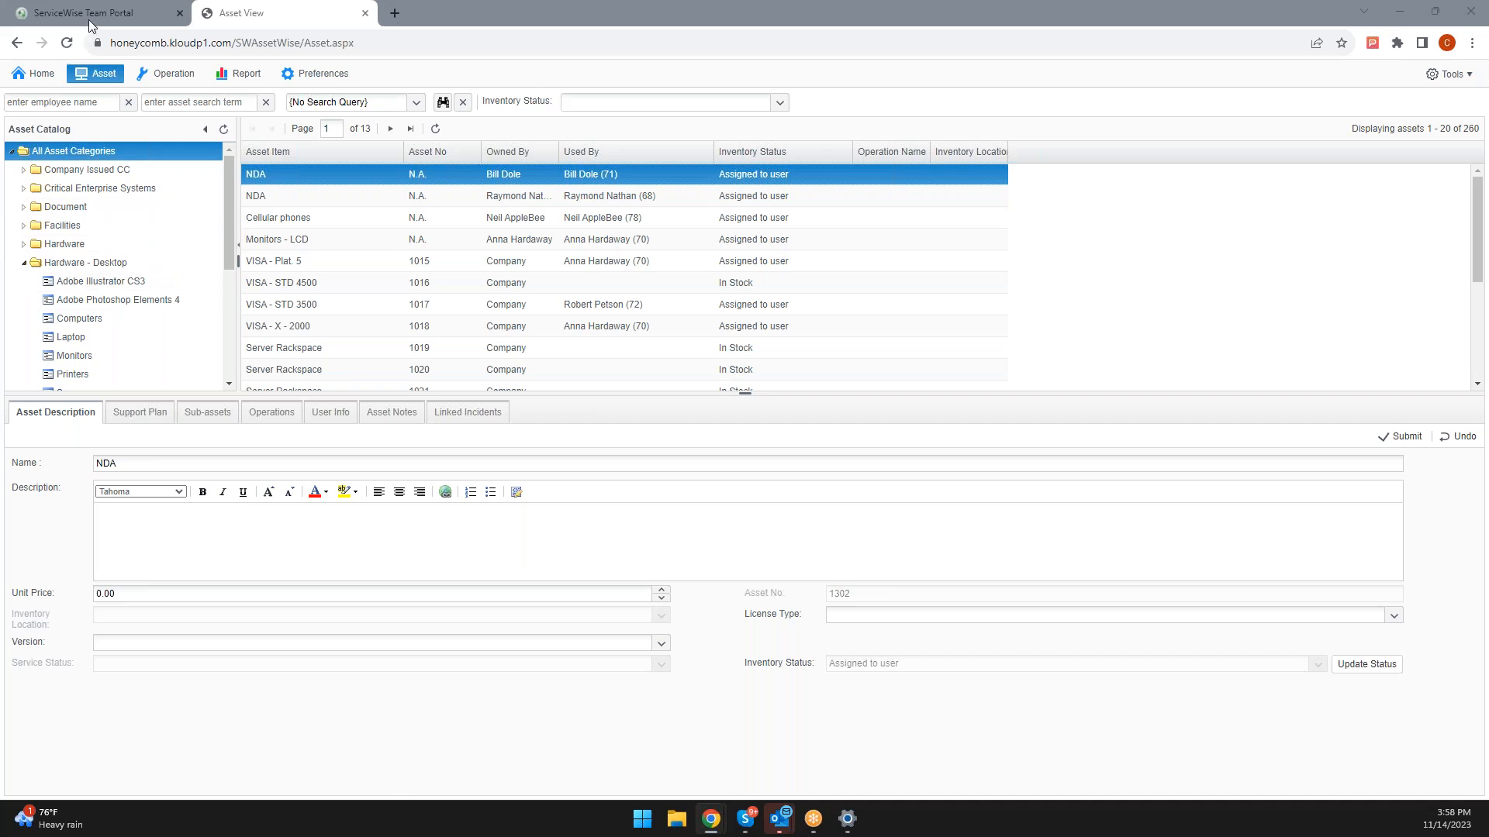
# Step: In the ServiceWise Team Portal, start another incident for the employee with the Lenovo Thinkpad T400 and Parking Permit marked as related assets
pyautogui.click(89, 16)
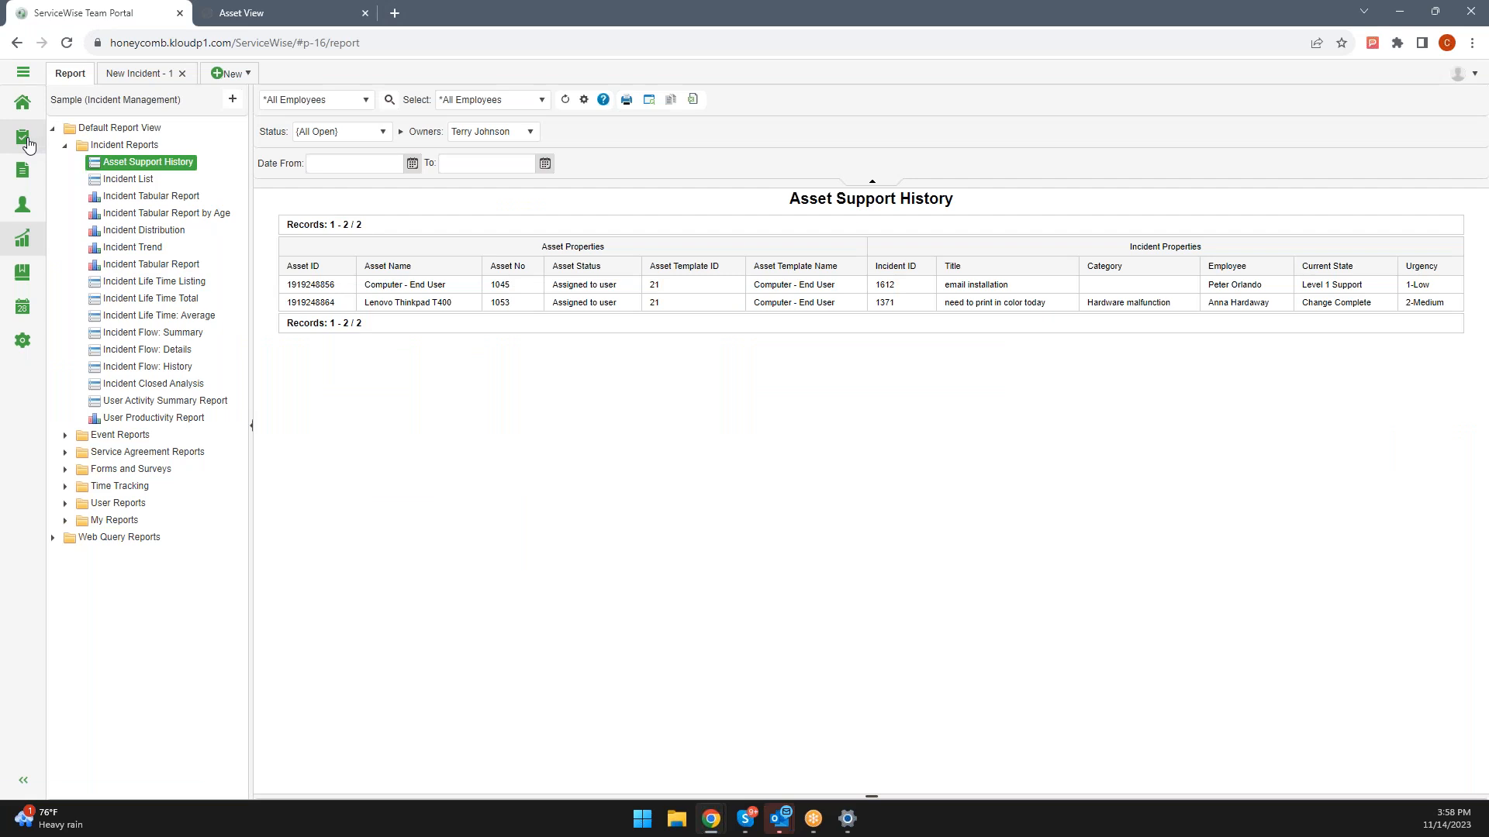
pyautogui.click(24, 211)
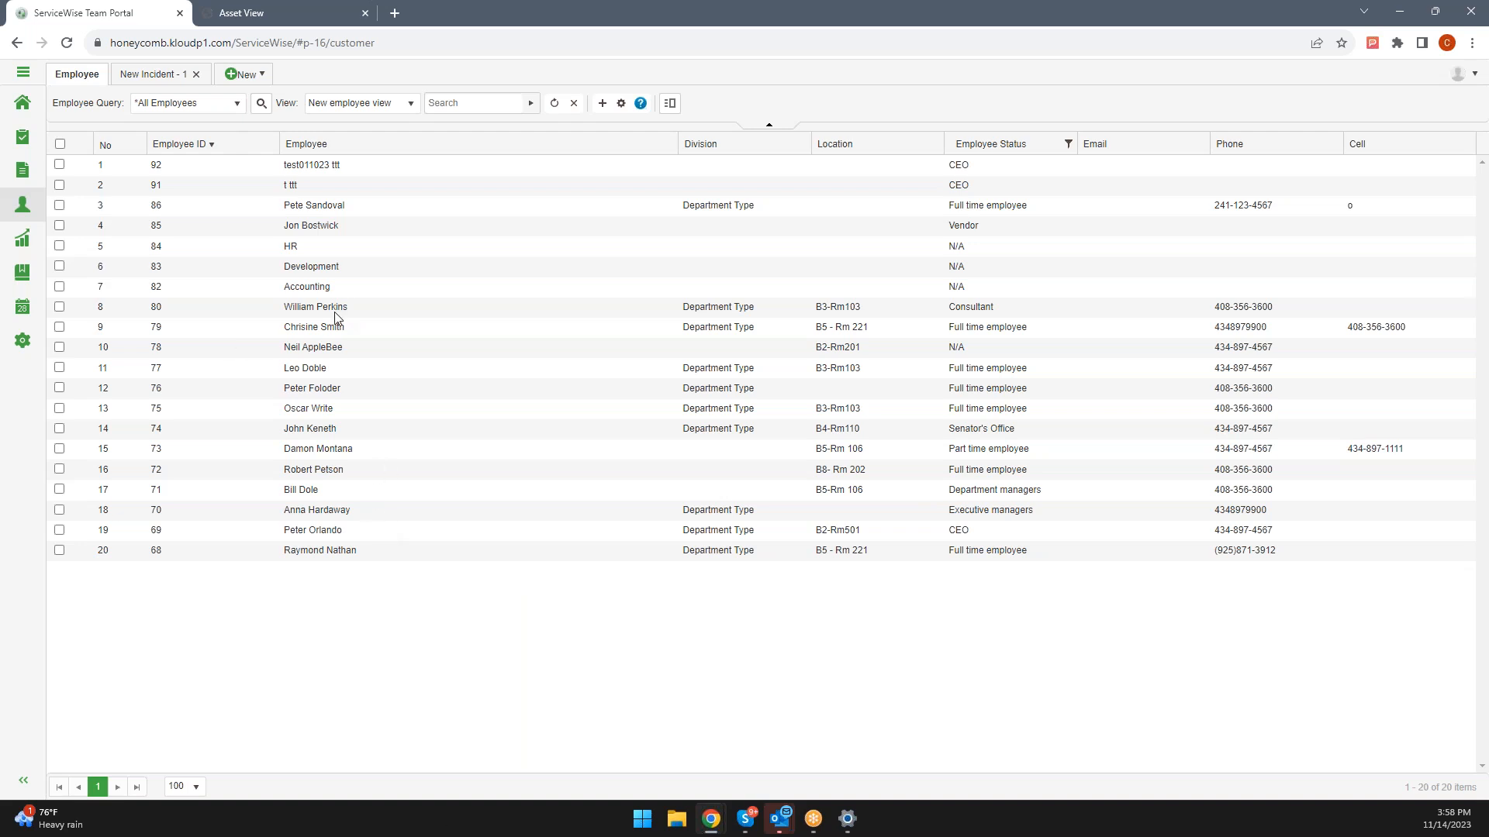
pyautogui.moveTo(263, 85)
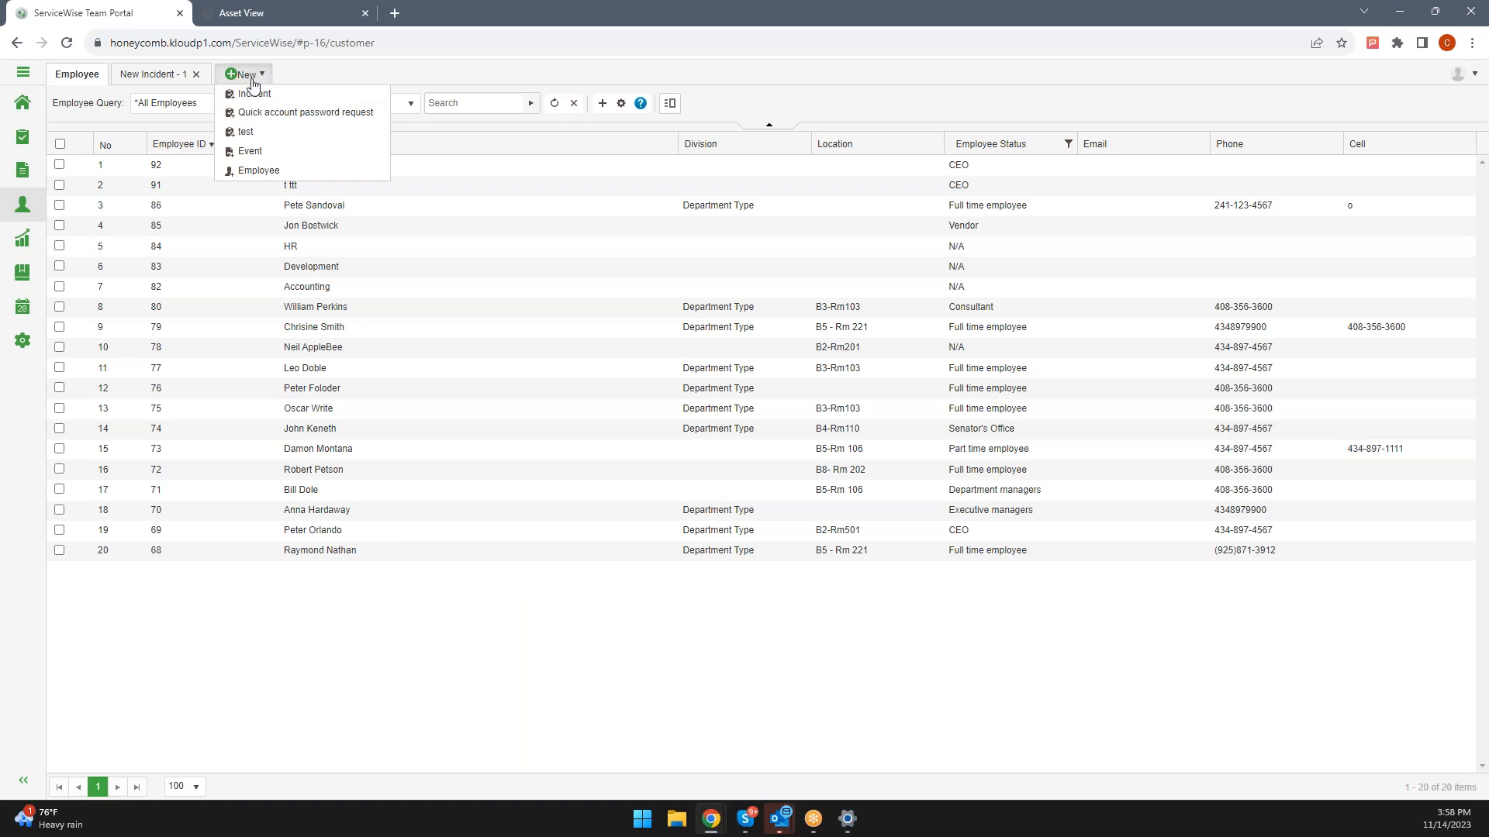
pyautogui.click(253, 93)
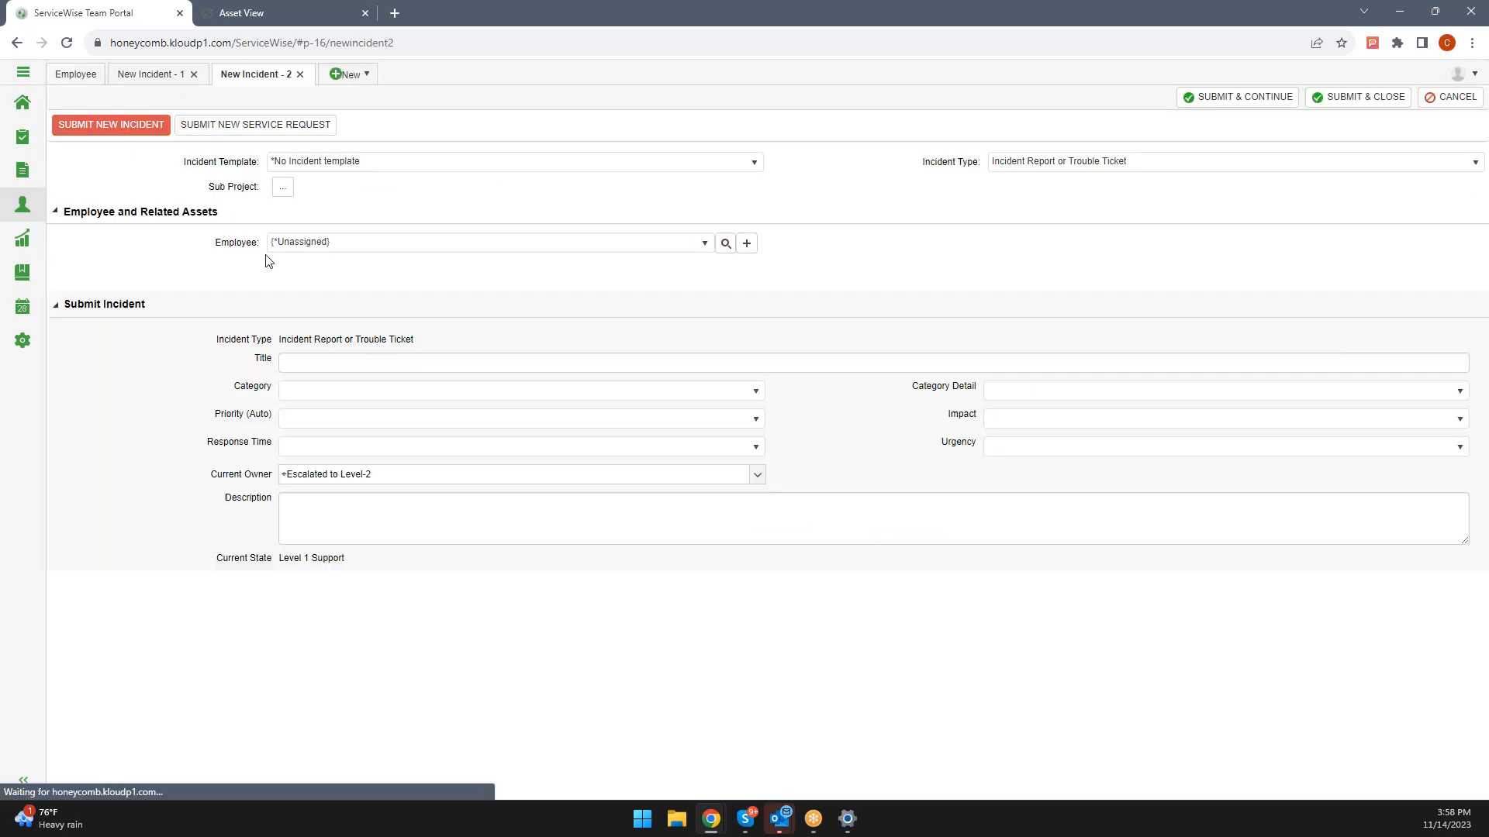
pyautogui.click(293, 246)
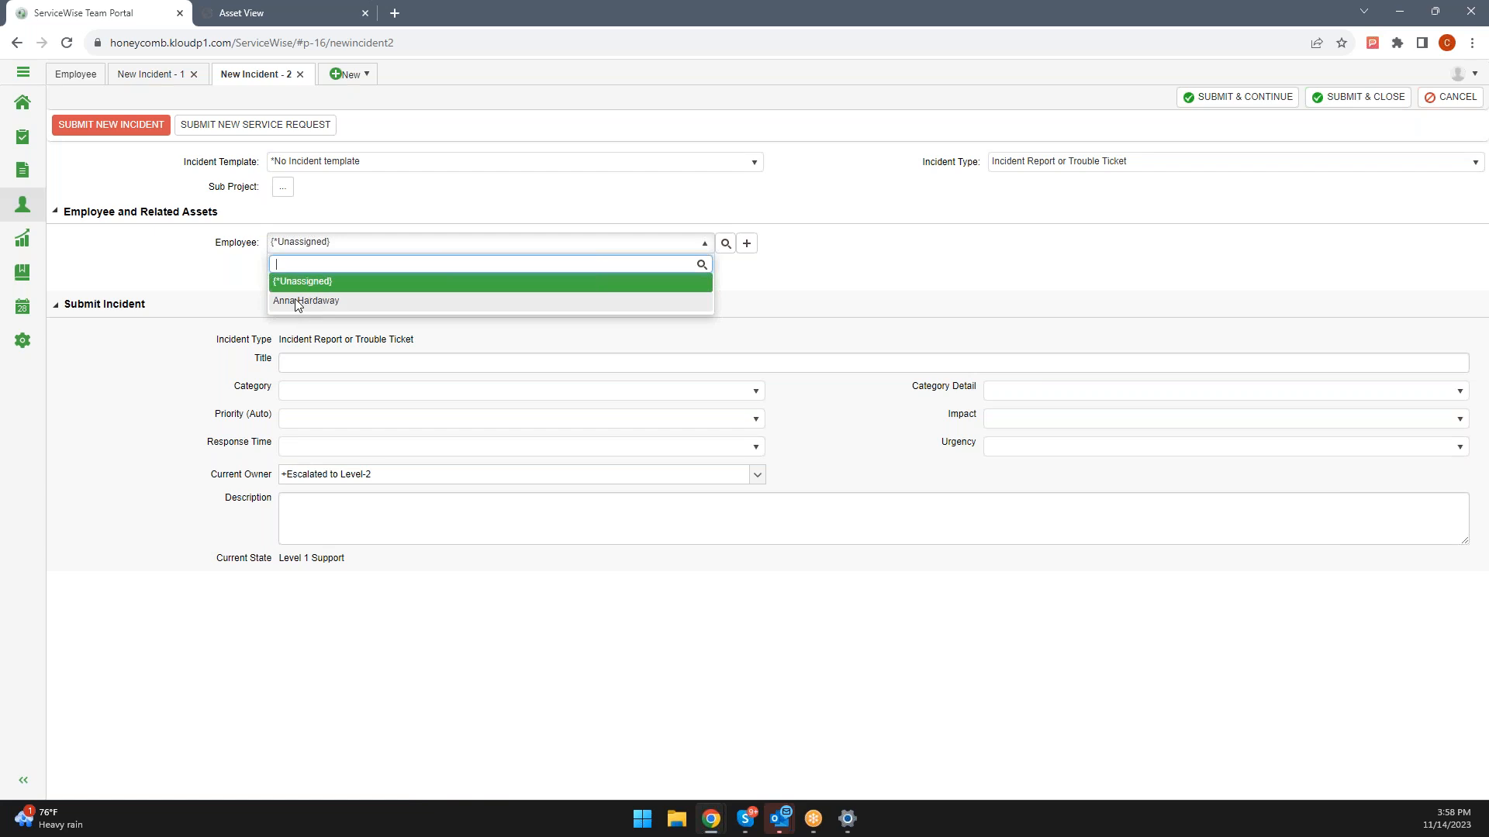
pyautogui.click(295, 300)
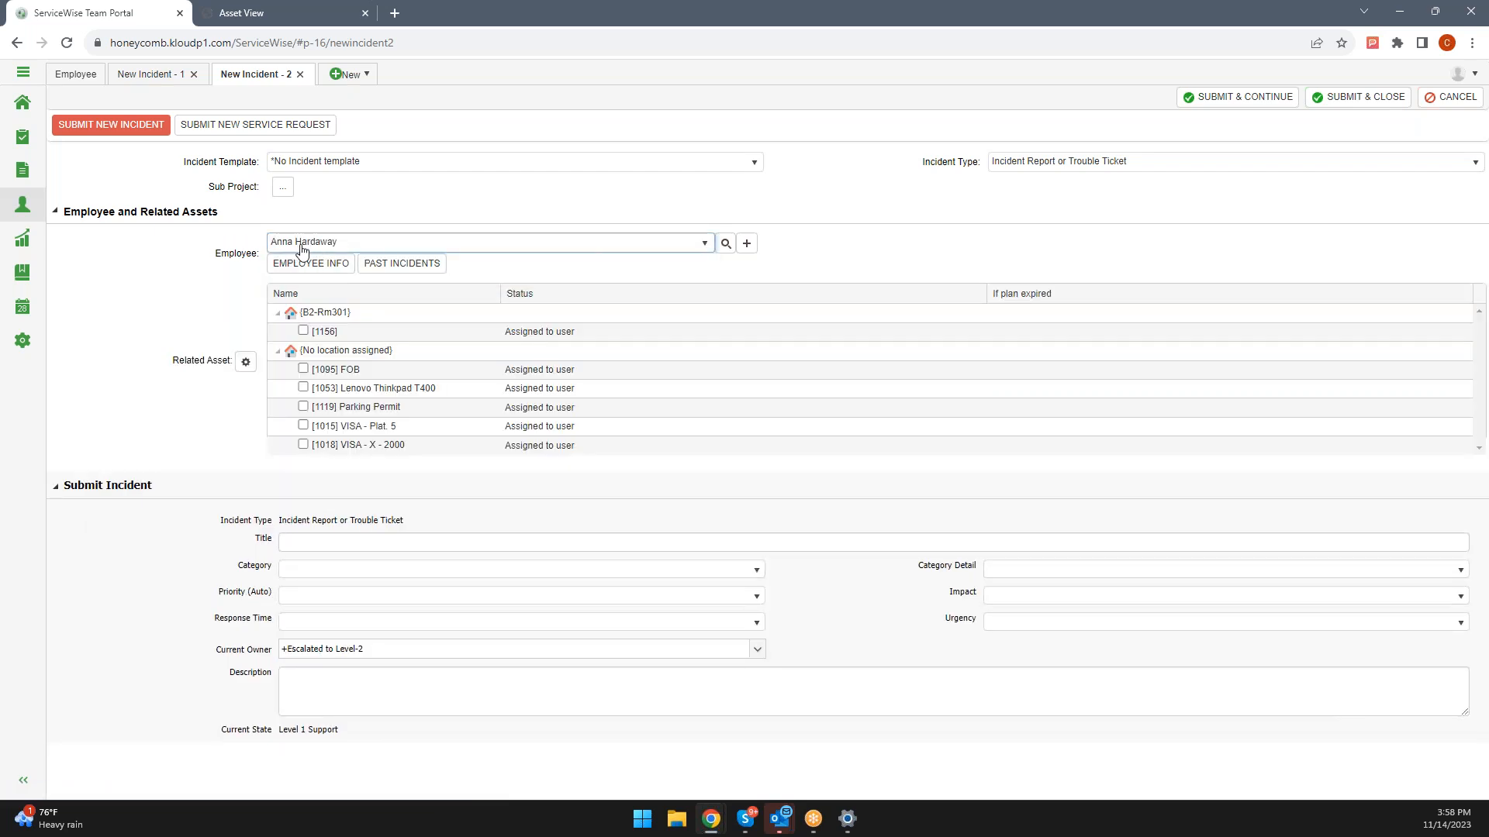
pyautogui.click(304, 387)
pyautogui.click(303, 406)
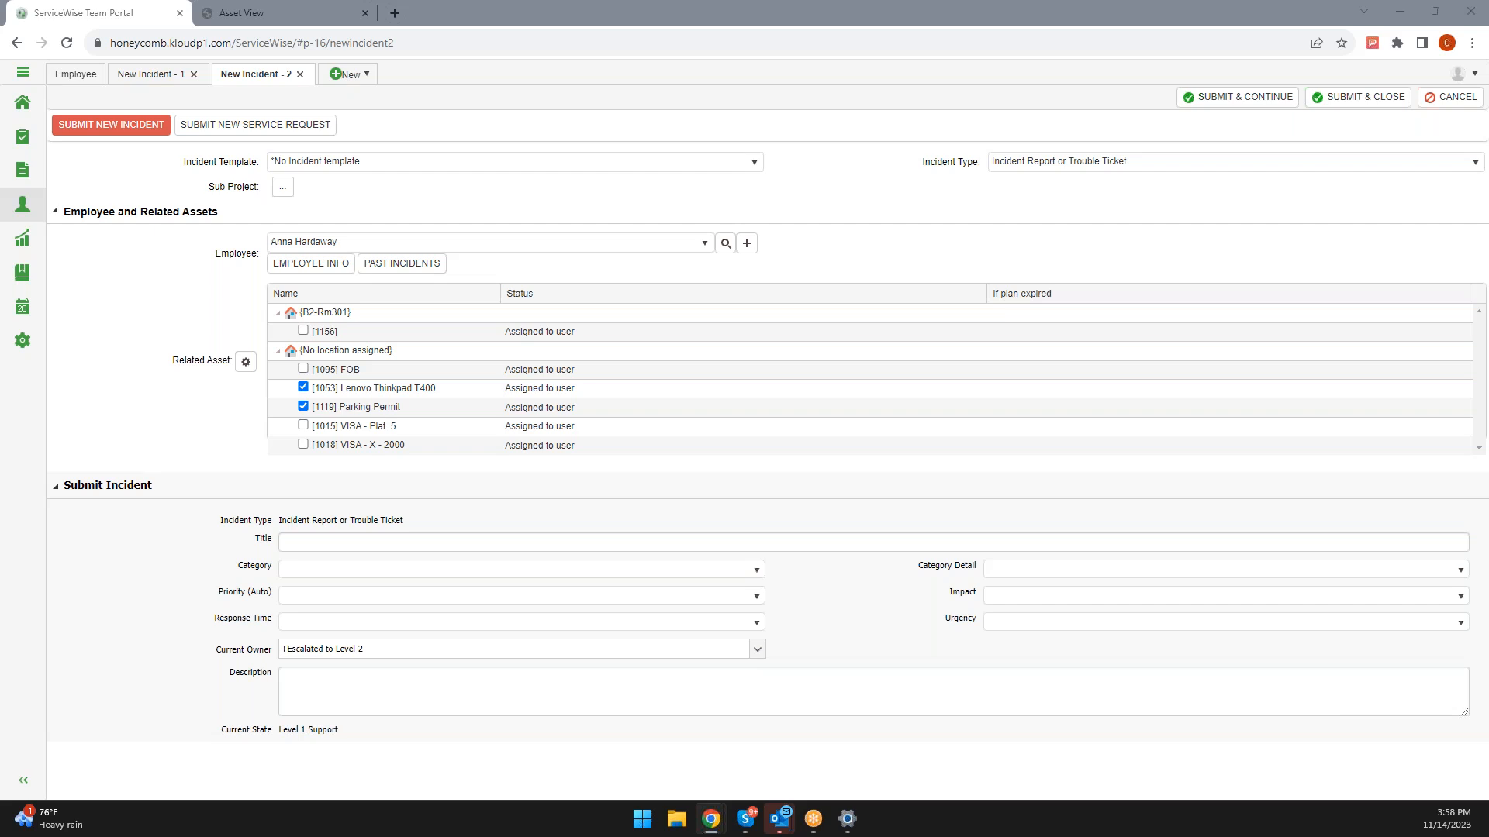
# Step: Find the email installation incident's ID in the Asset Support History report, then search the incident list for 1612 and open that incident
pyautogui.click(23, 137)
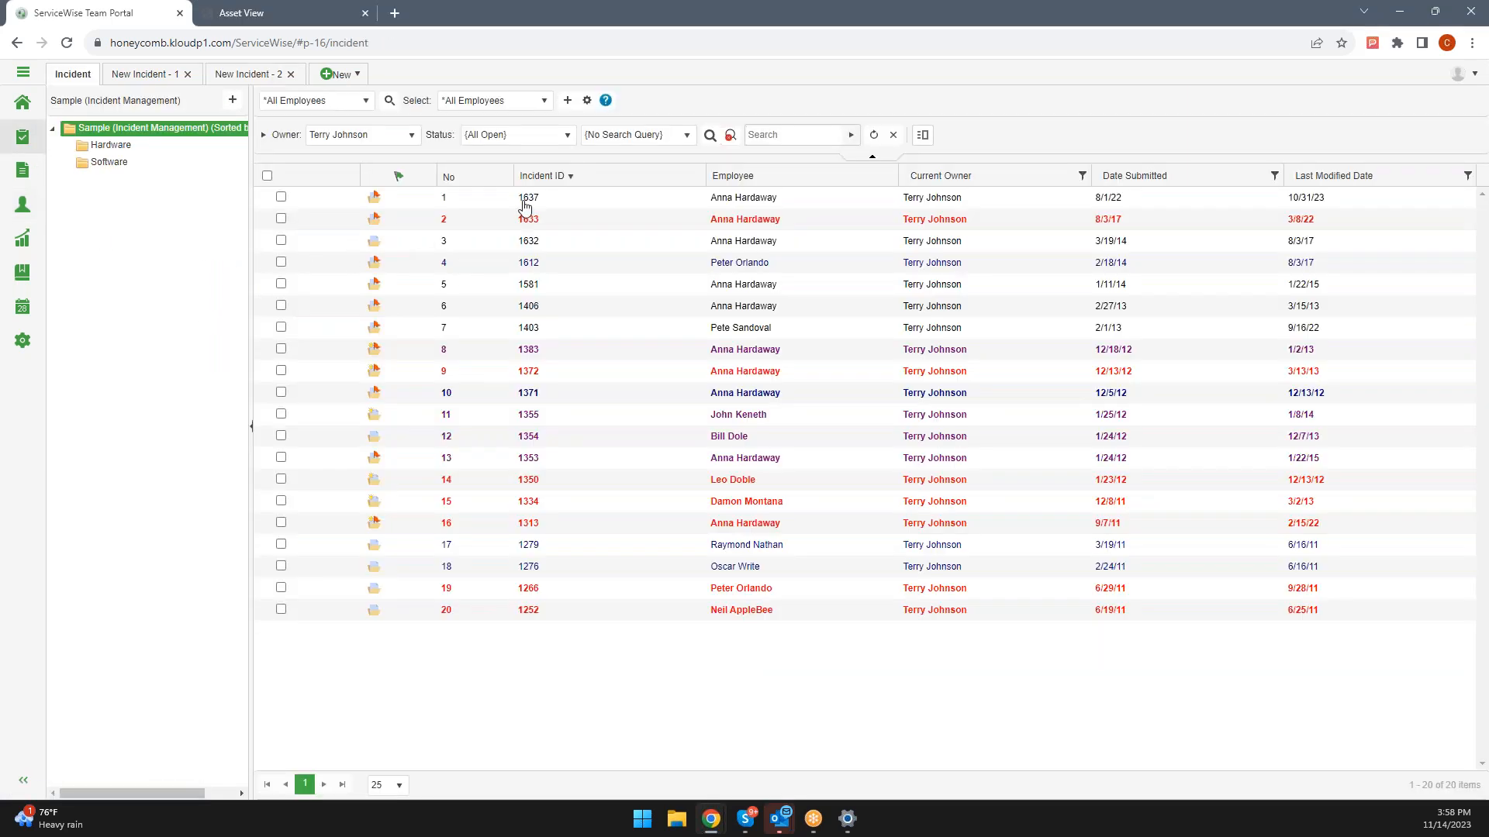
pyautogui.click(23, 239)
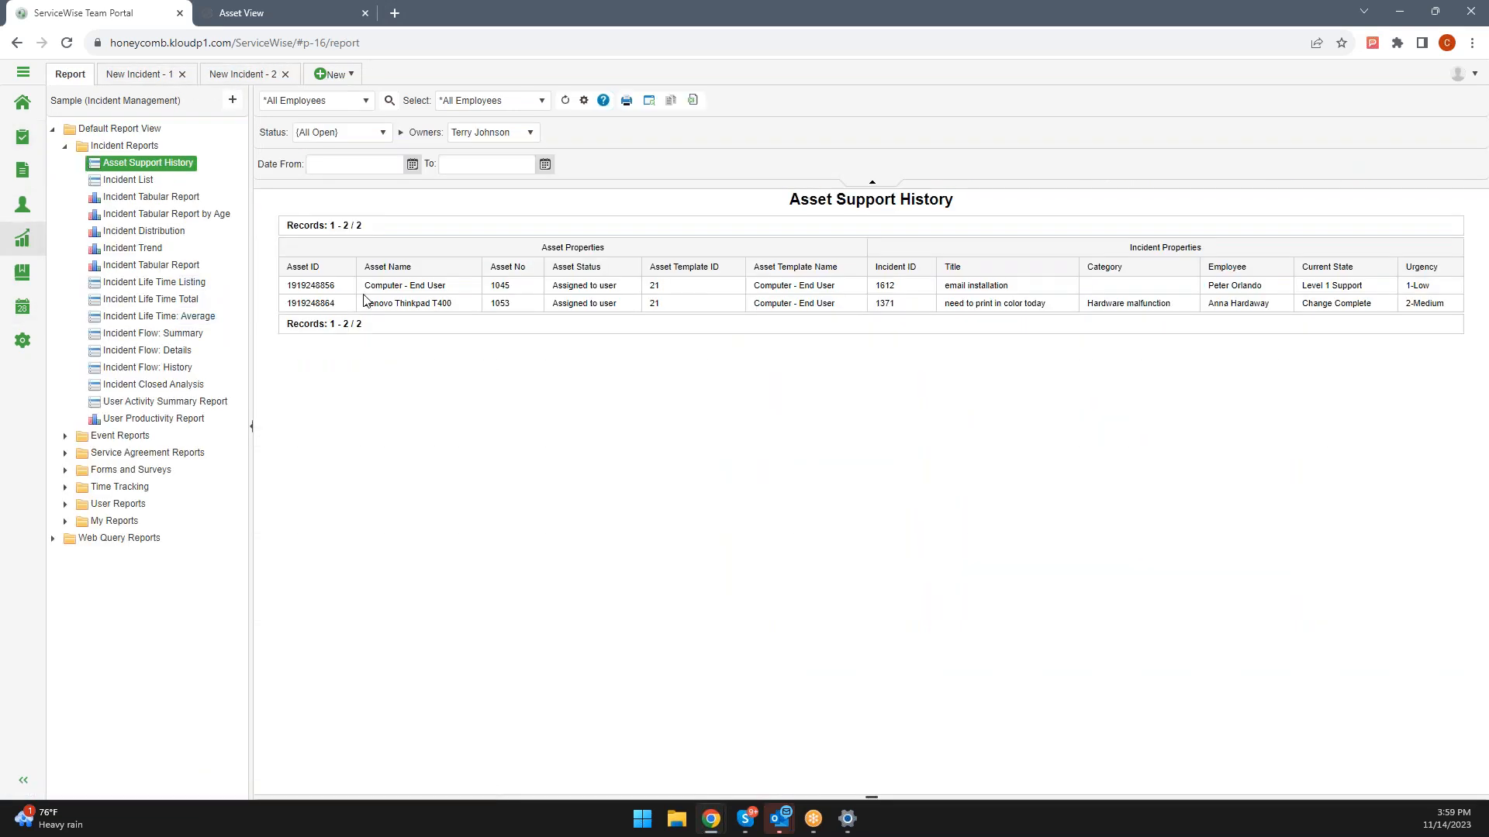
pyautogui.doubleClick(880, 284)
pyautogui.click(22, 137)
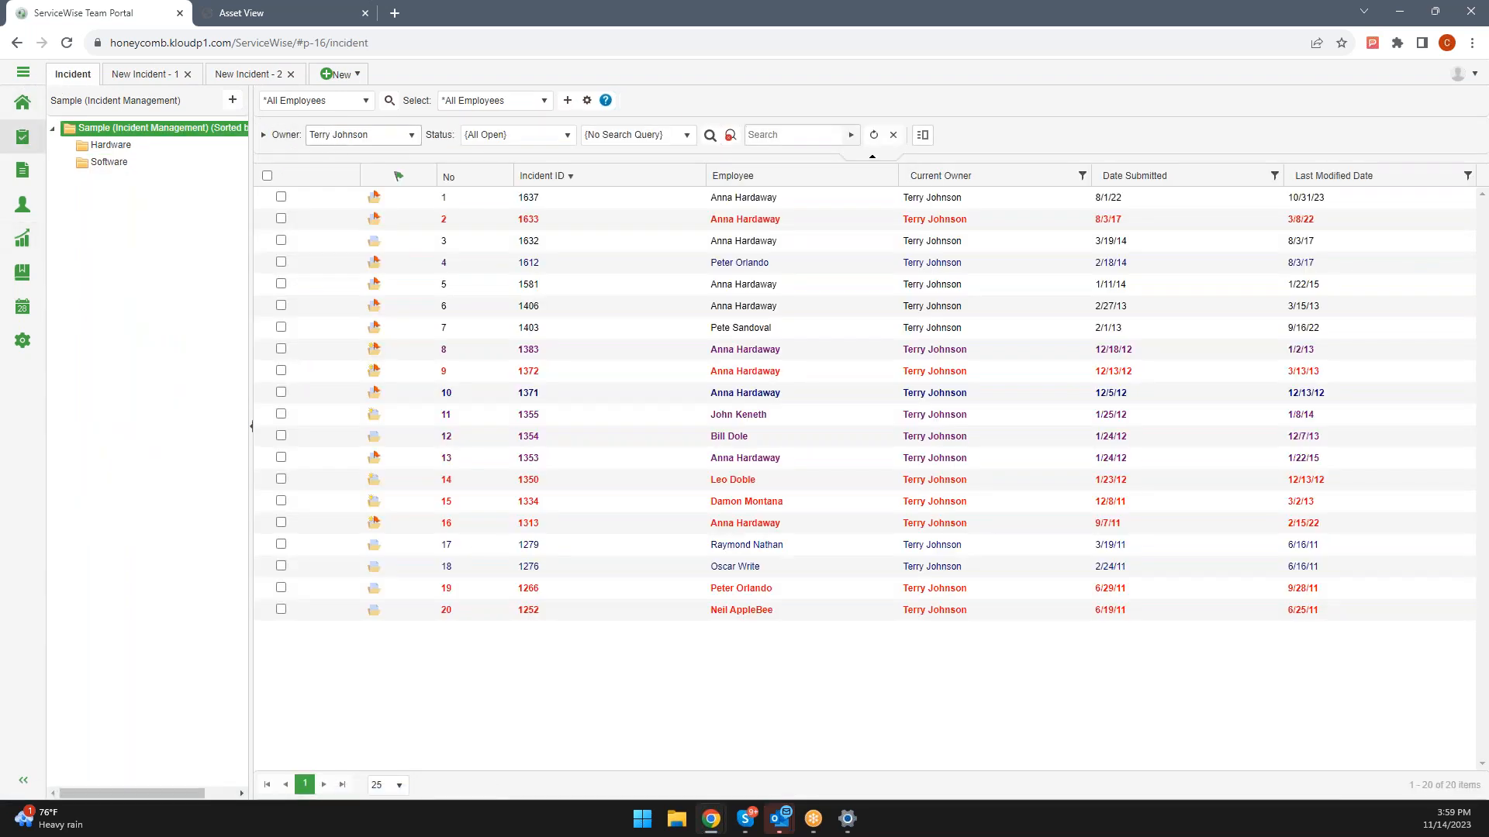
pyautogui.click(764, 135)
pyautogui.write('1612')
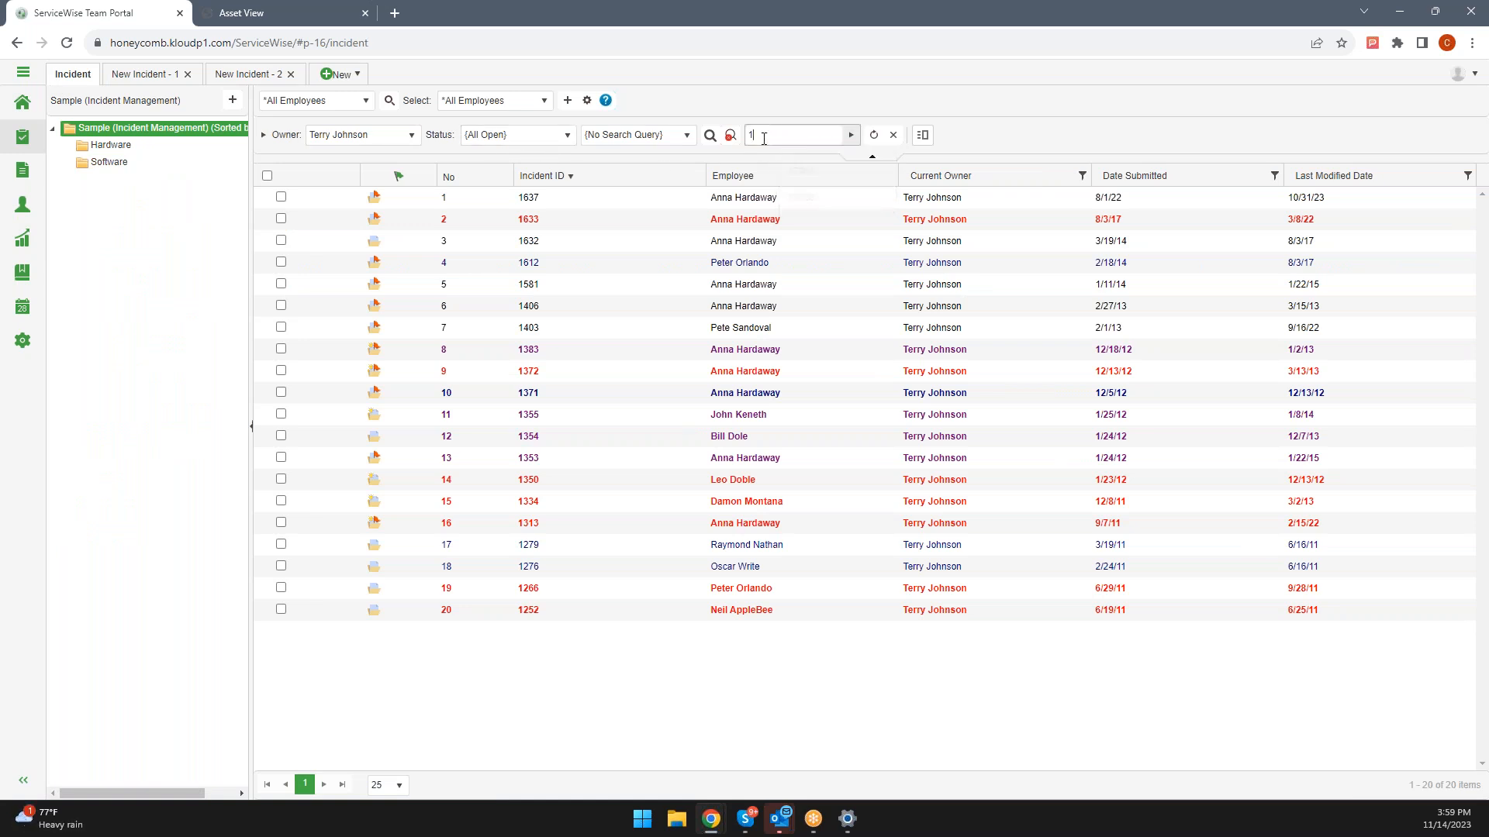
pyautogui.click(852, 136)
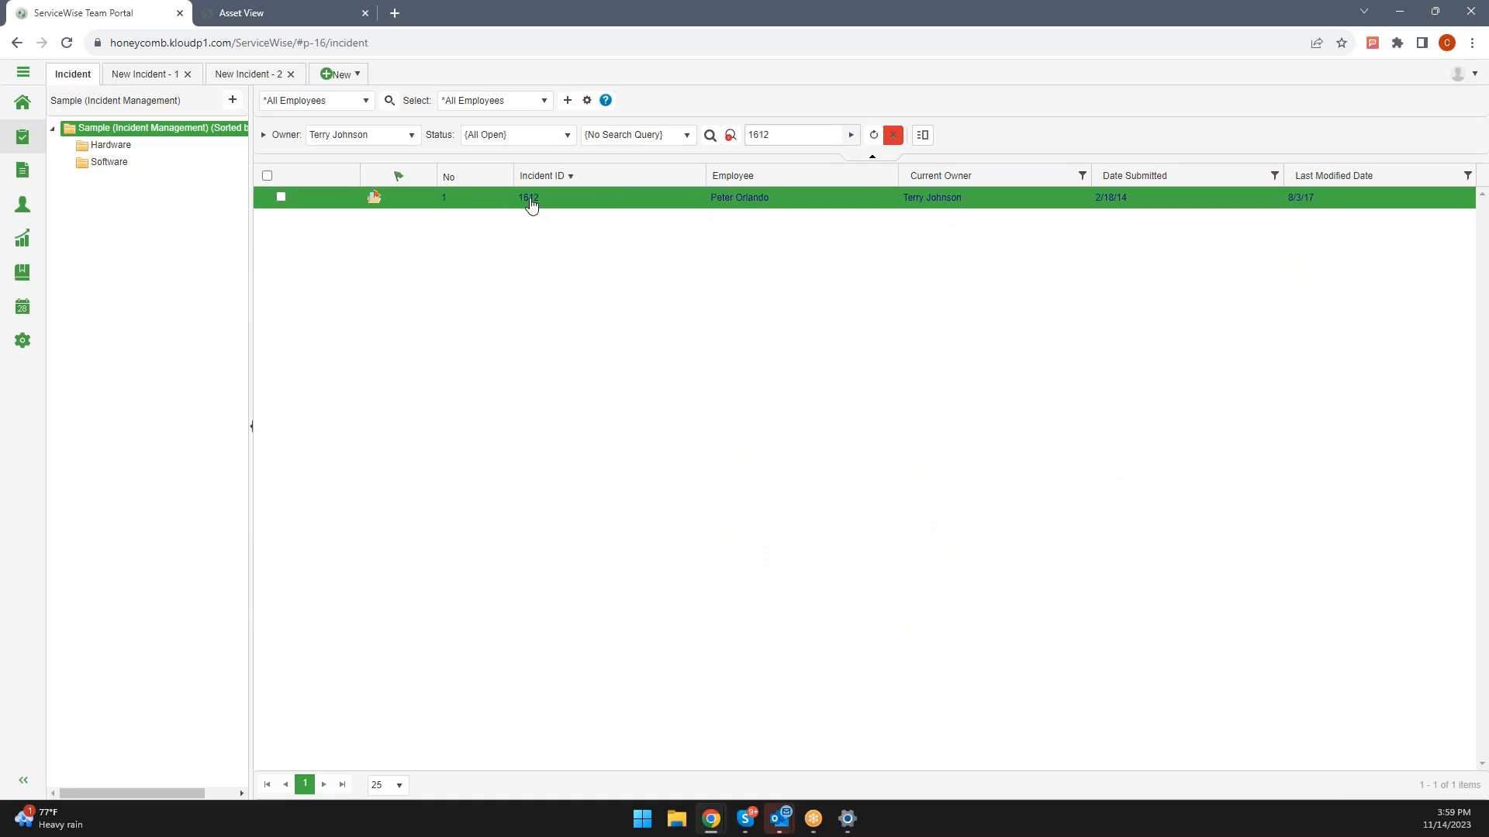
pyautogui.doubleClick(530, 200)
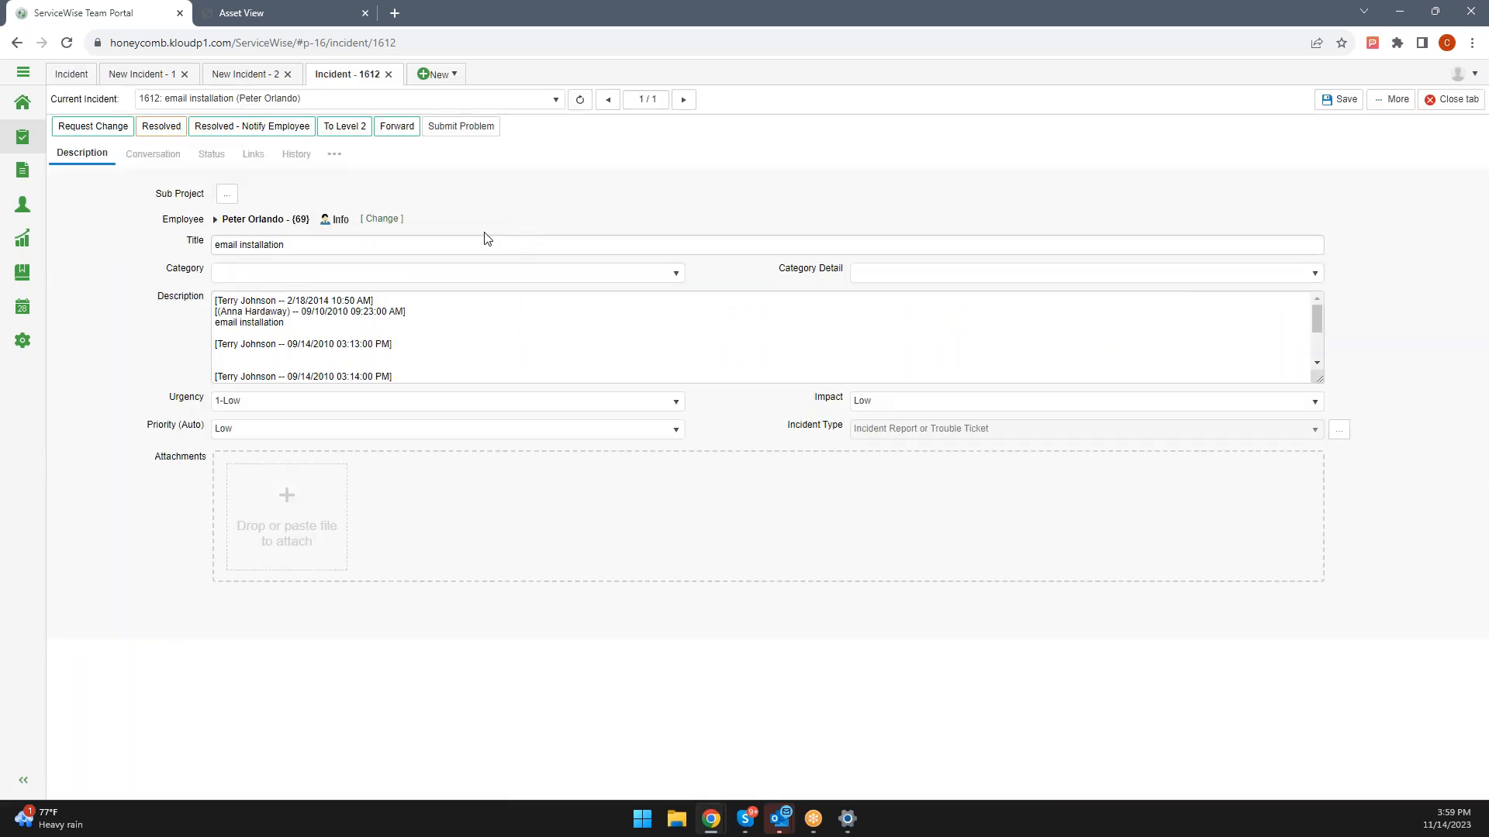
# Step: Examine the assets linked to incident 1612
pyautogui.click(334, 154)
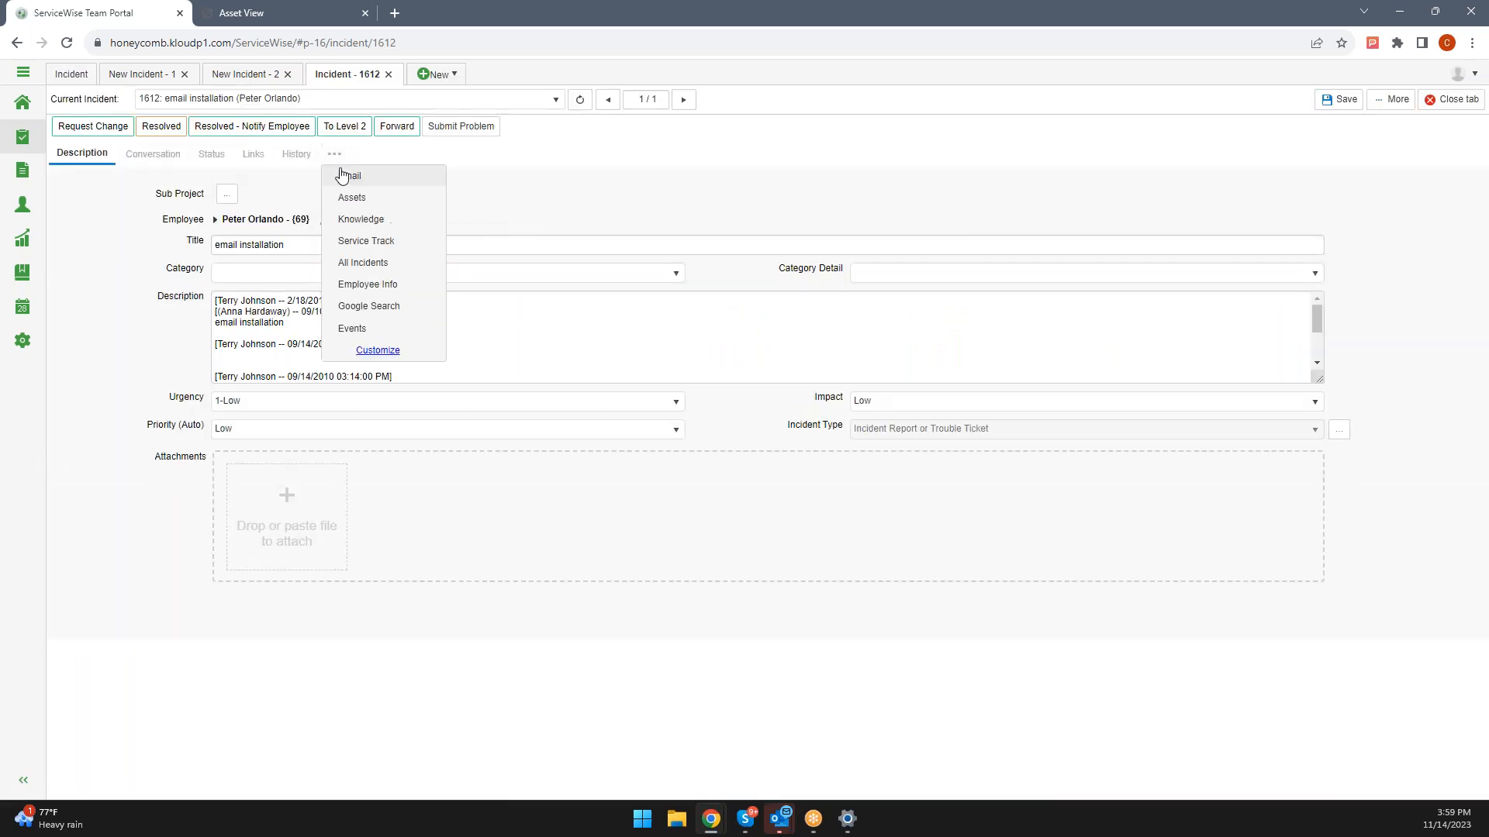
pyautogui.click(345, 193)
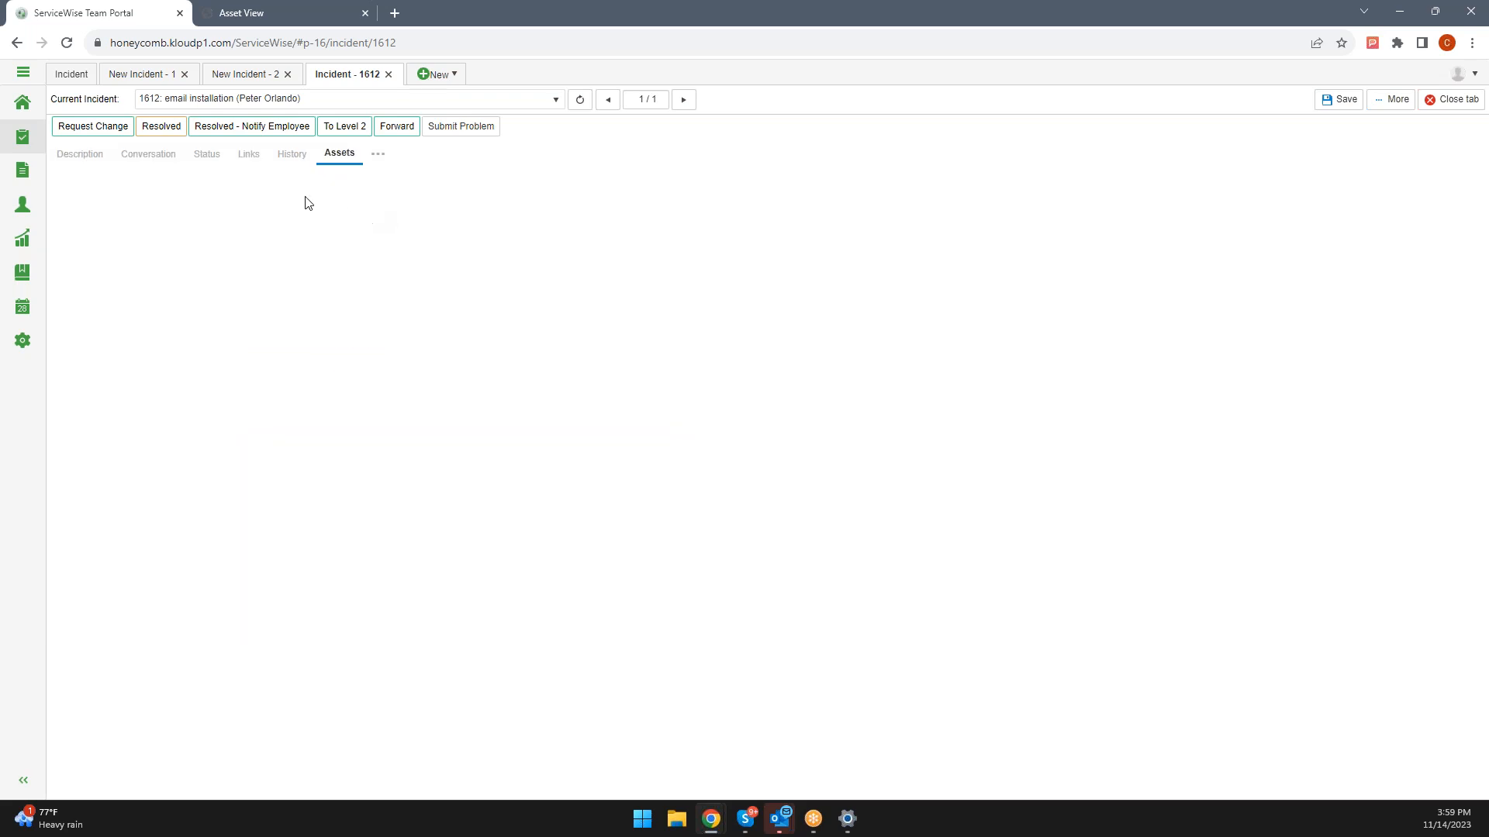
pyautogui.click(81, 155)
pyautogui.click(340, 166)
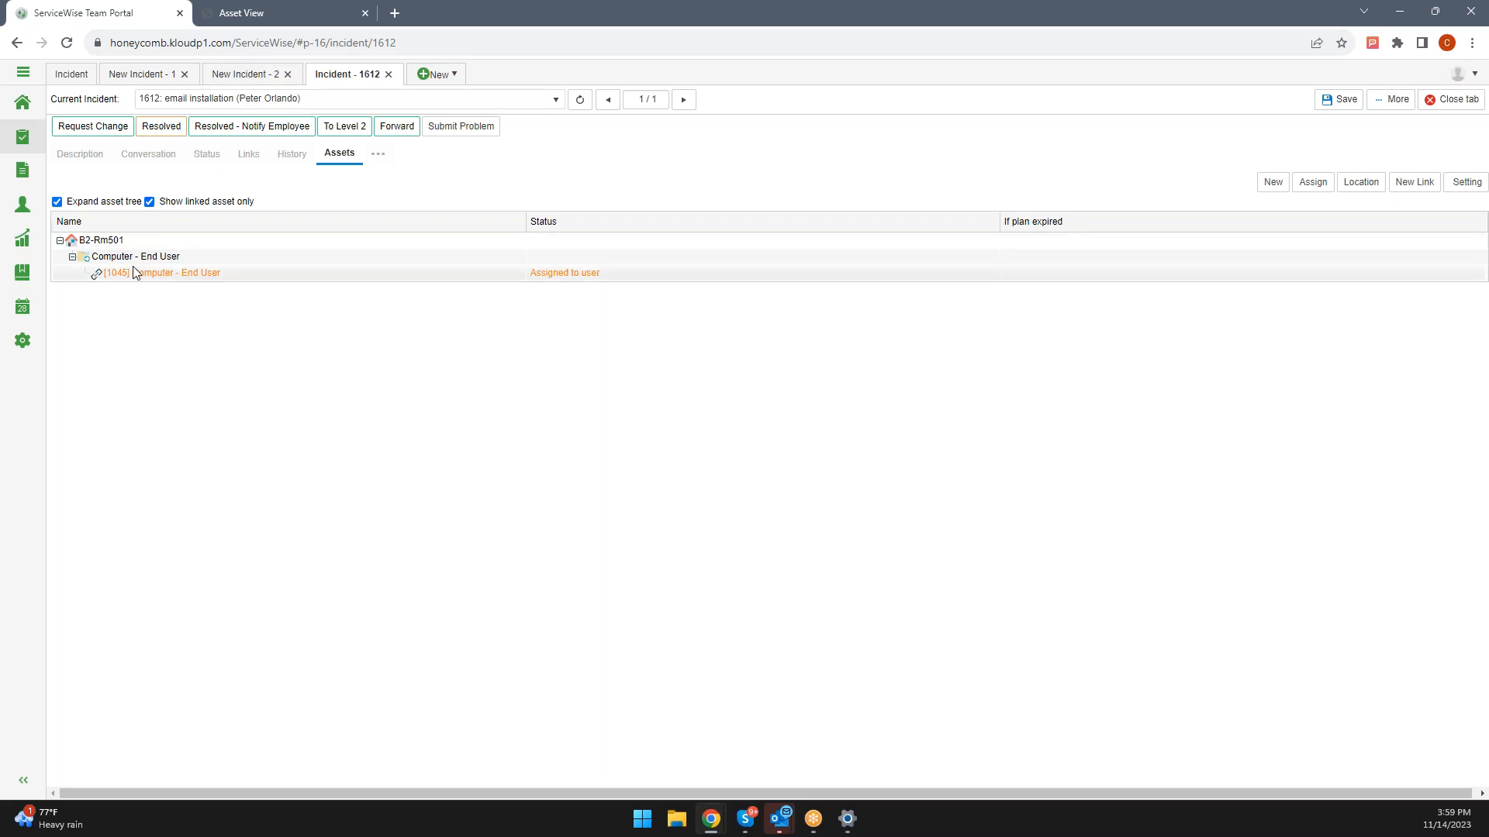
# Step: Switch to AssetWise and check the incidents linked to the Computers asset in Hardware - Desktop
pyautogui.click(266, 24)
pyautogui.scroll(-1, 387, 279)
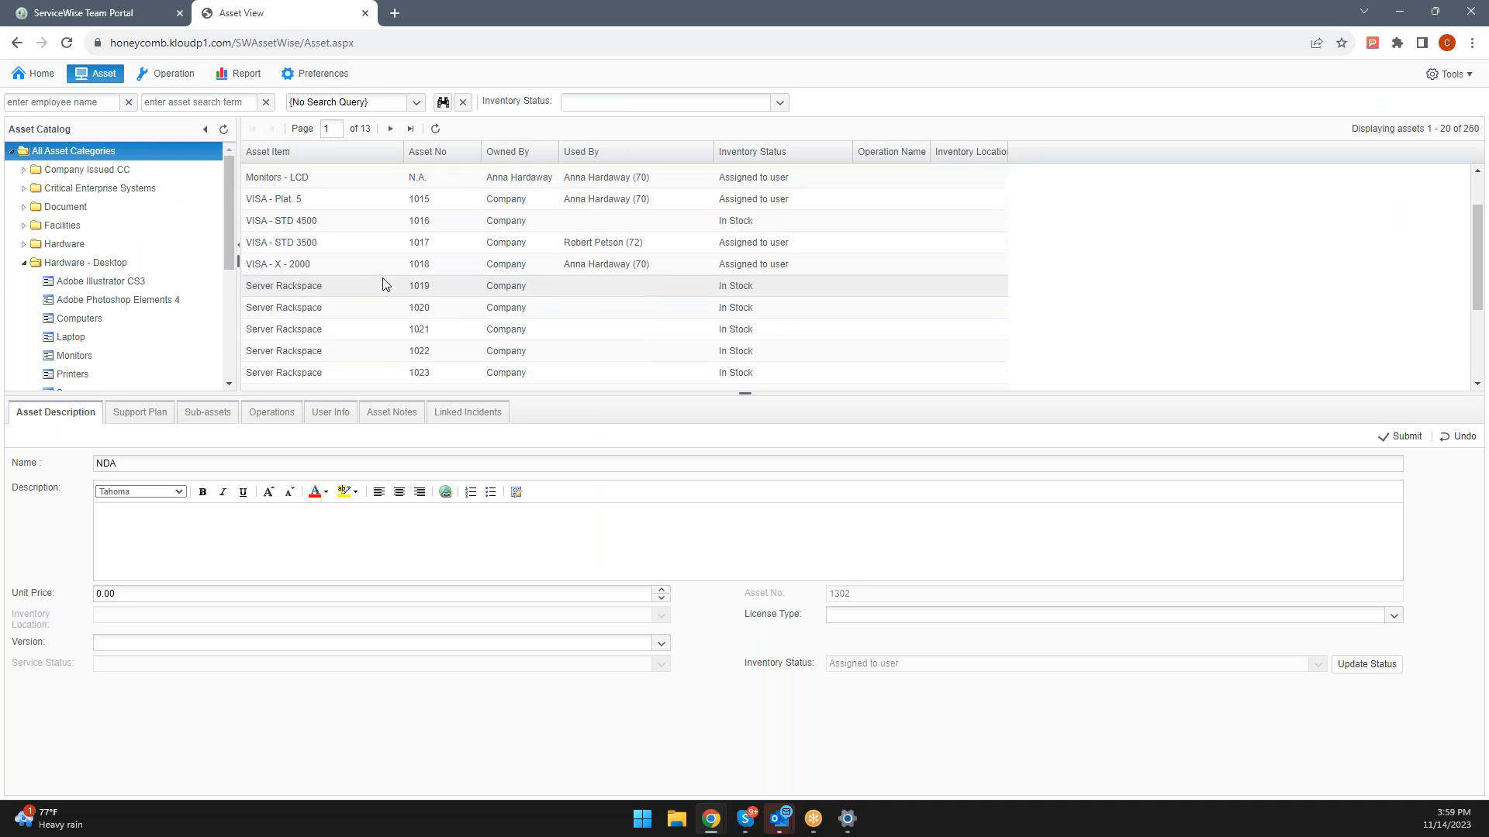
pyautogui.click(118, 320)
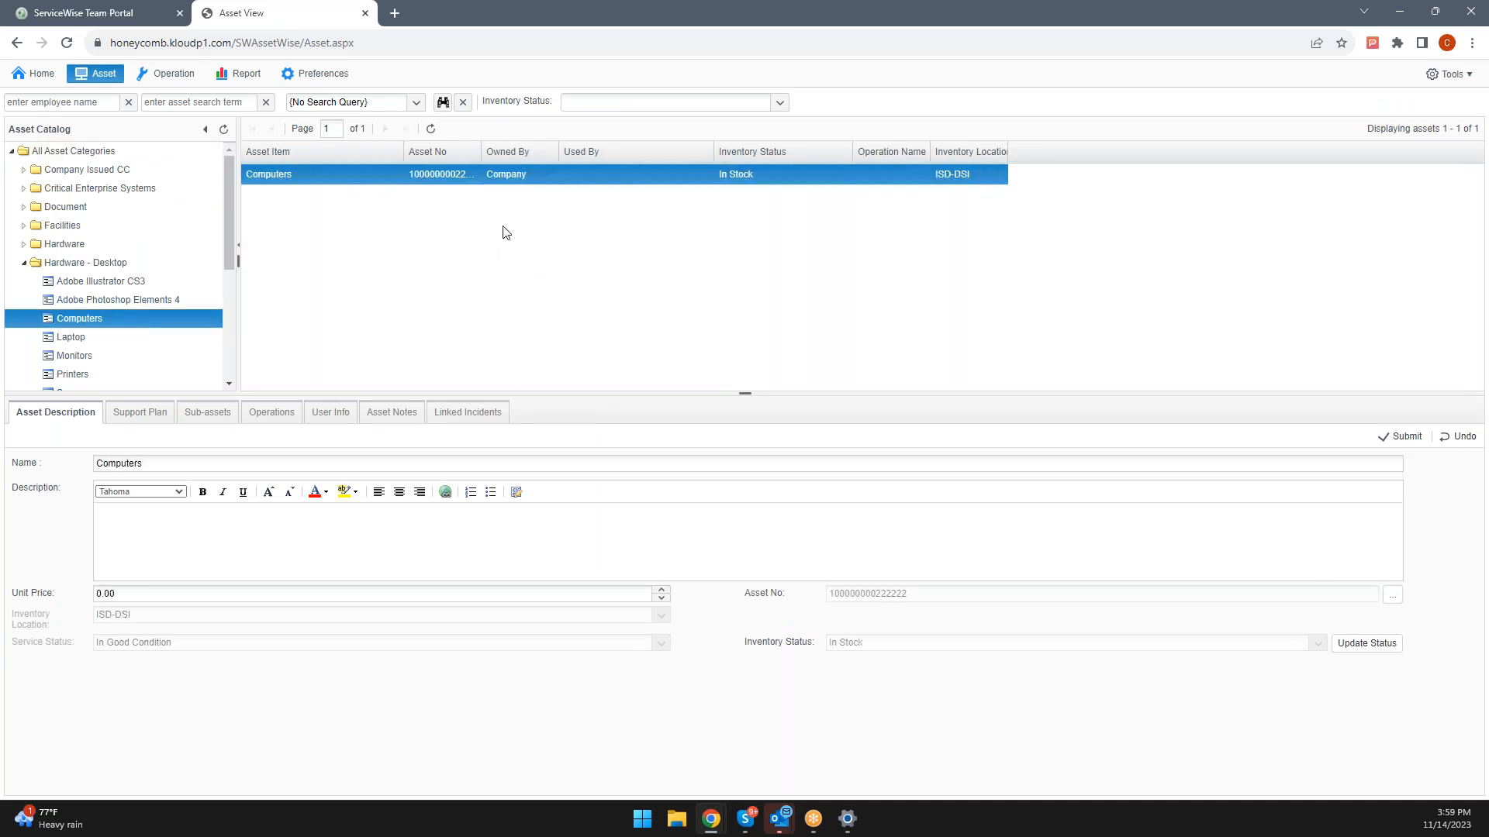
pyautogui.click(453, 412)
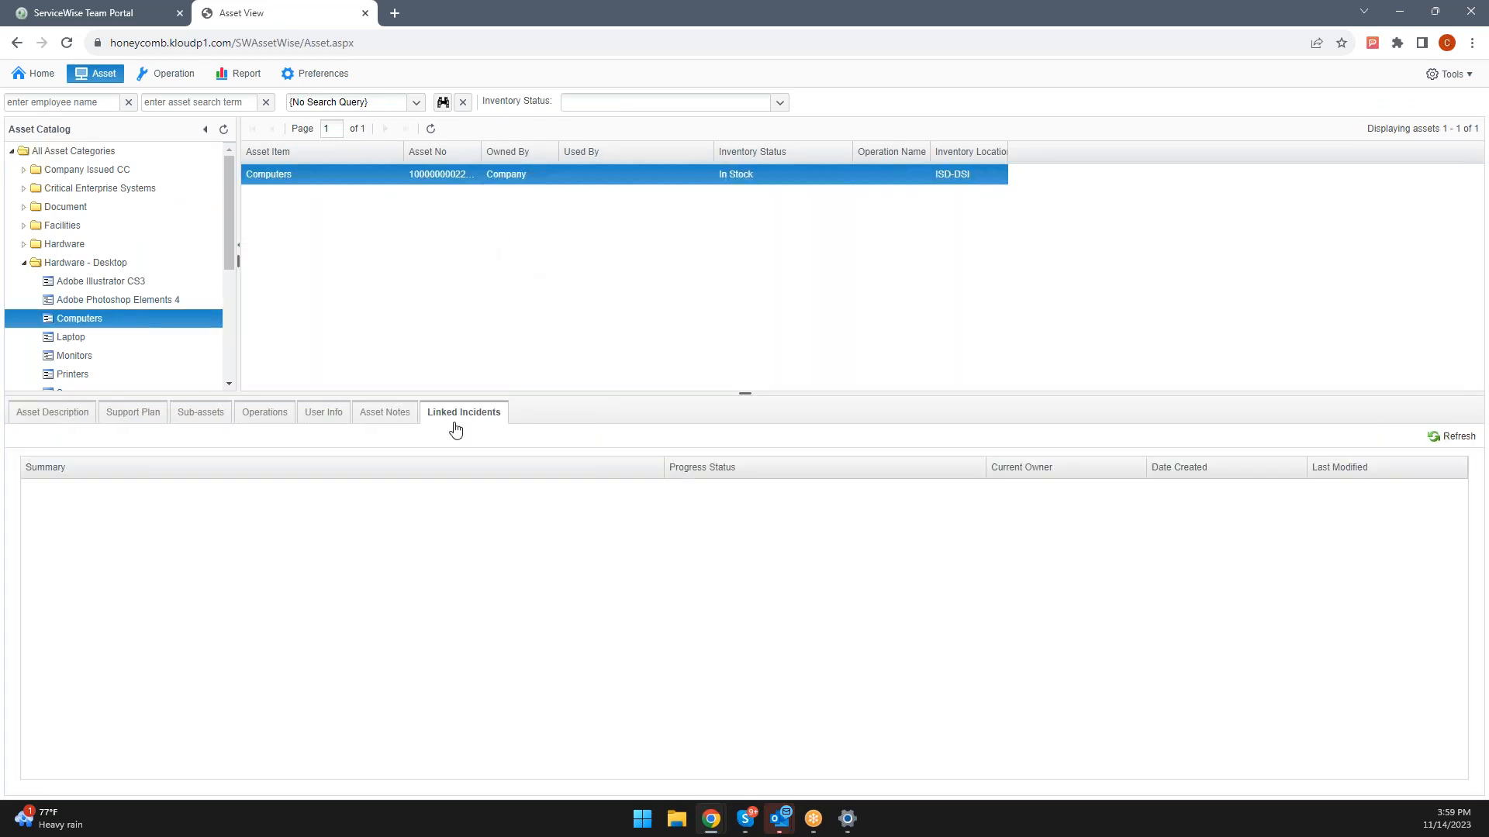
# Step: List the assets of all categories and review the inventory status filter options and the asset search
pyautogui.click(584, 108)
pyautogui.click(388, 256)
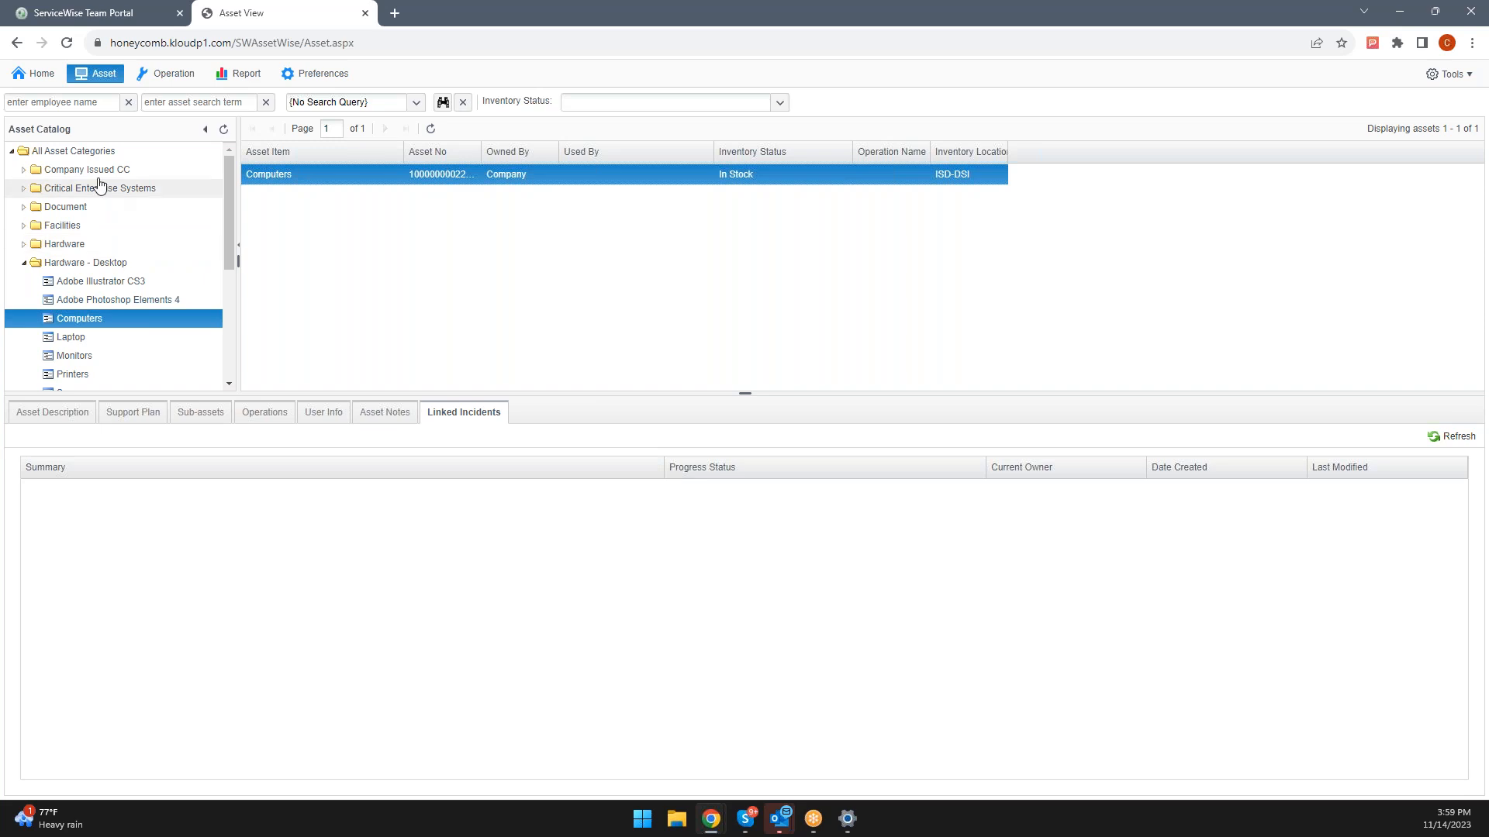
pyautogui.click(78, 152)
pyautogui.click(624, 104)
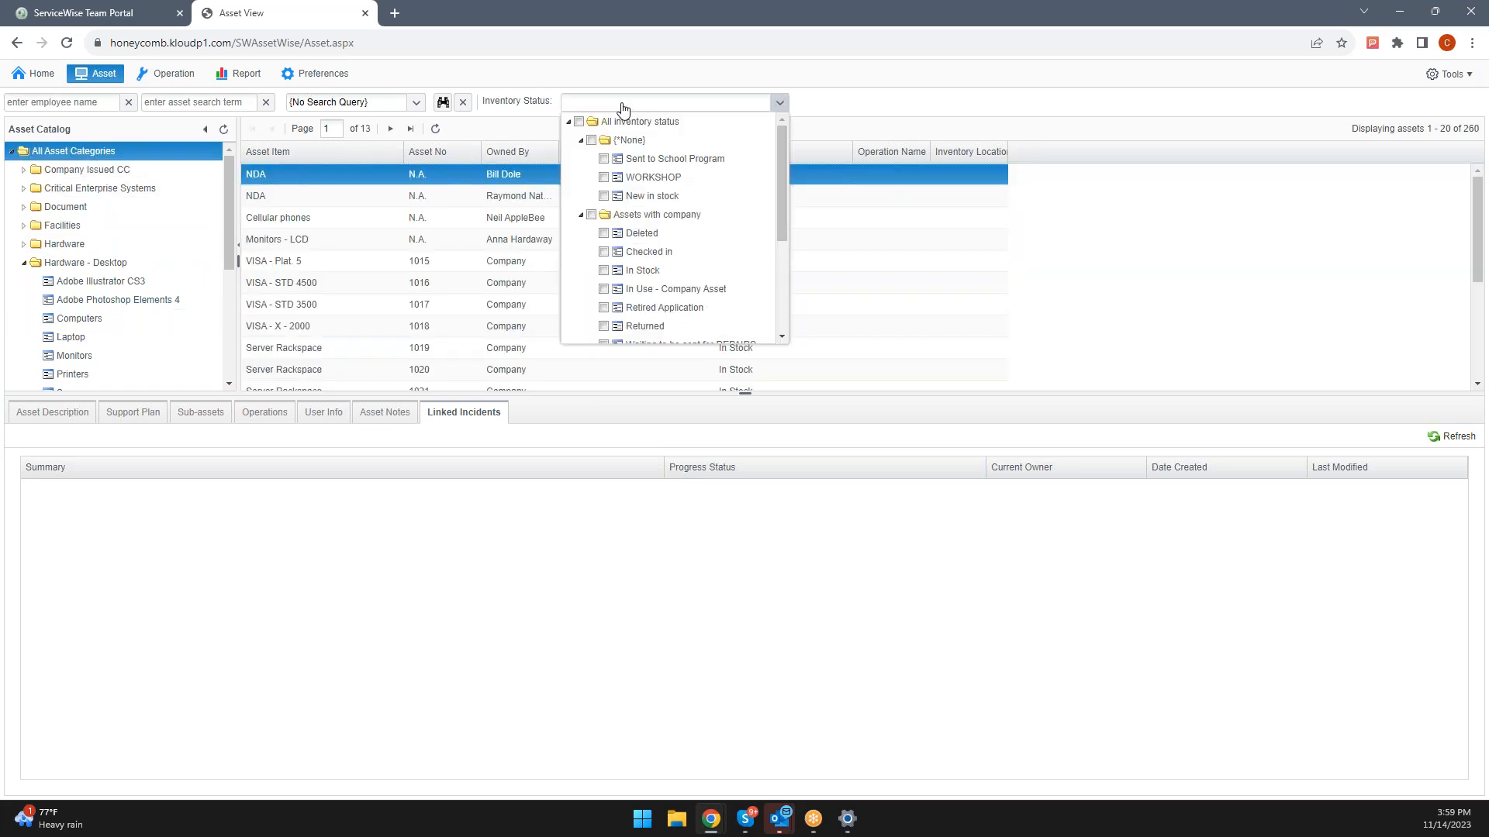
pyautogui.click(442, 102)
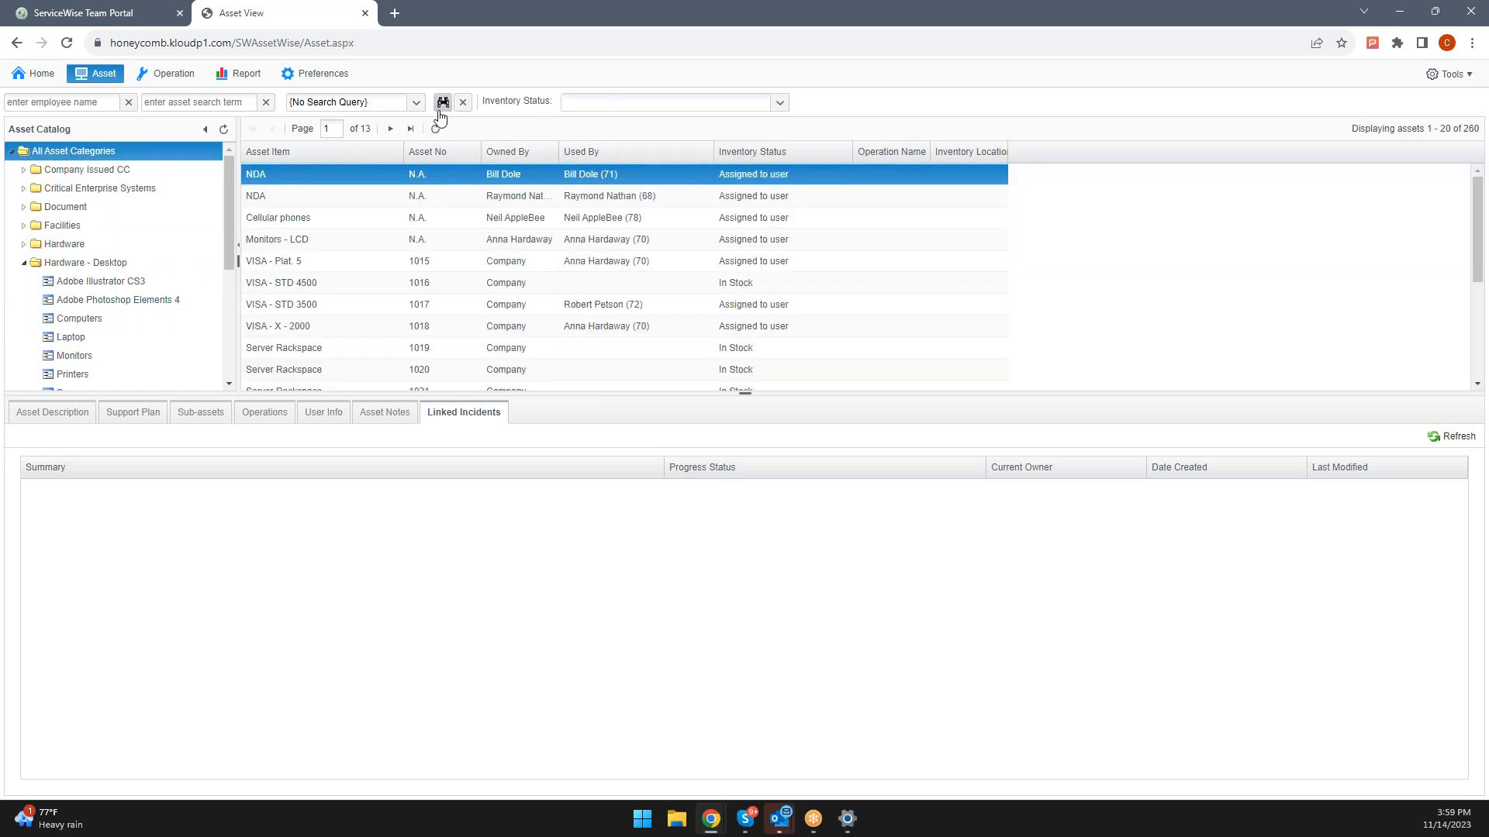